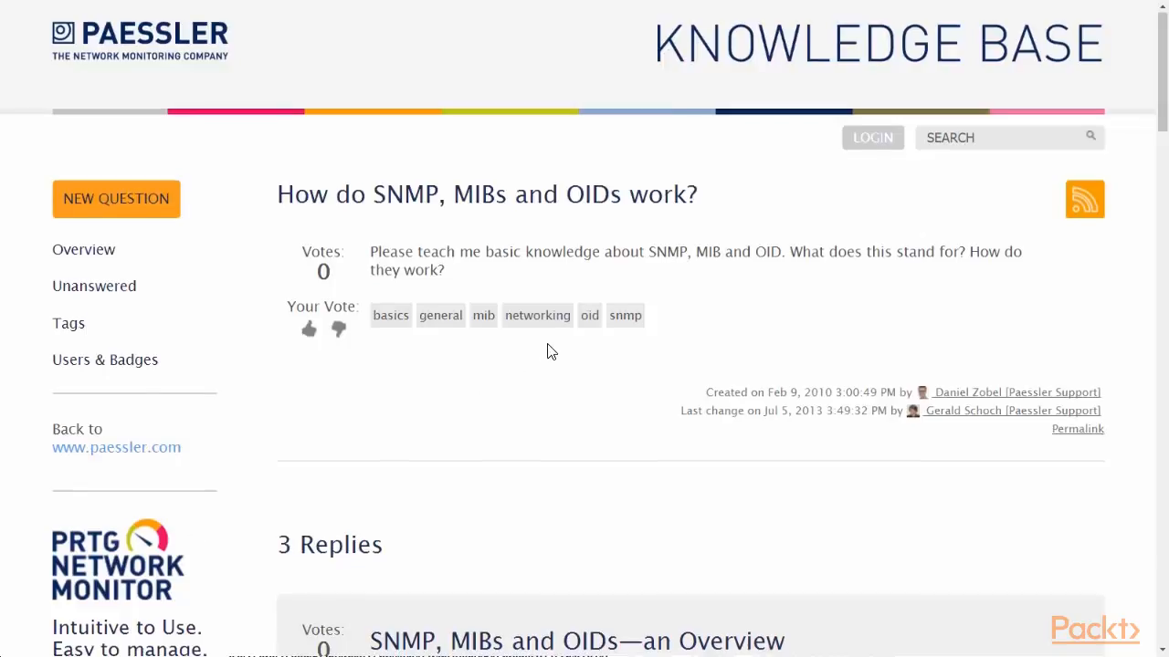
Highlight the SNMP definition sentence and SNMP's three key components in the SNMP Basics answer.
scroll(547, 345, down, 6)
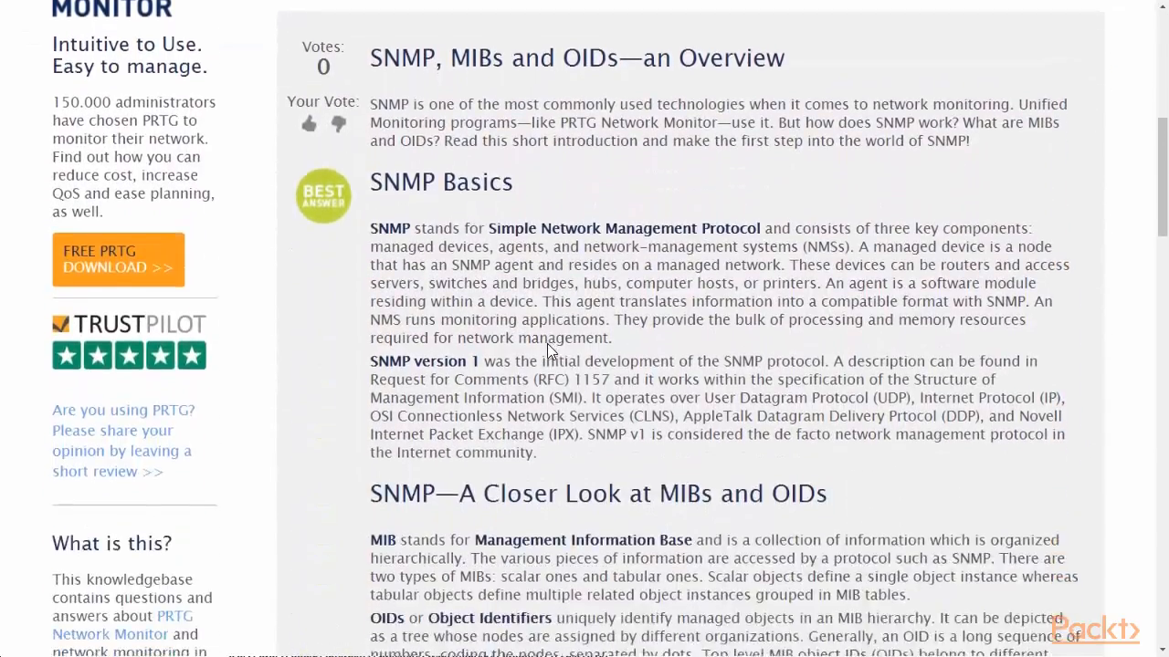
scroll(547, 343, up, 1)
drag(372, 231, 760, 223)
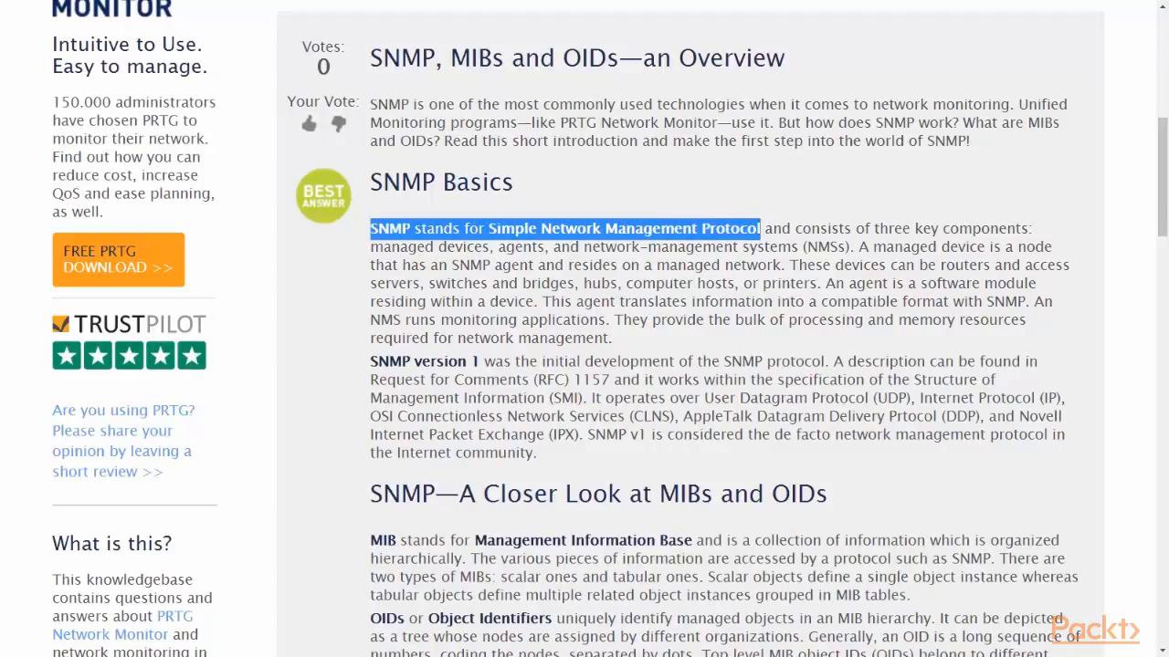
click(862, 229)
drag(862, 230, 862, 252)
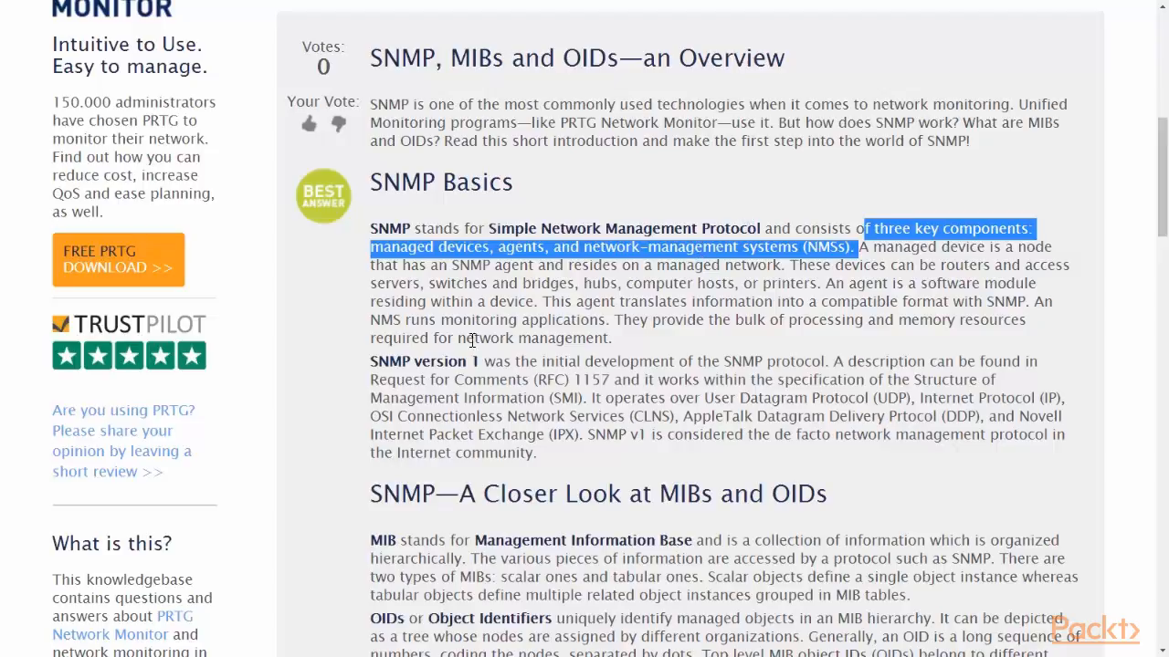
Highlight the RFC 1157 reference, SNMP version 1, UDP, OSI CLNS and managed devices phrases.
drag(370, 380, 609, 380)
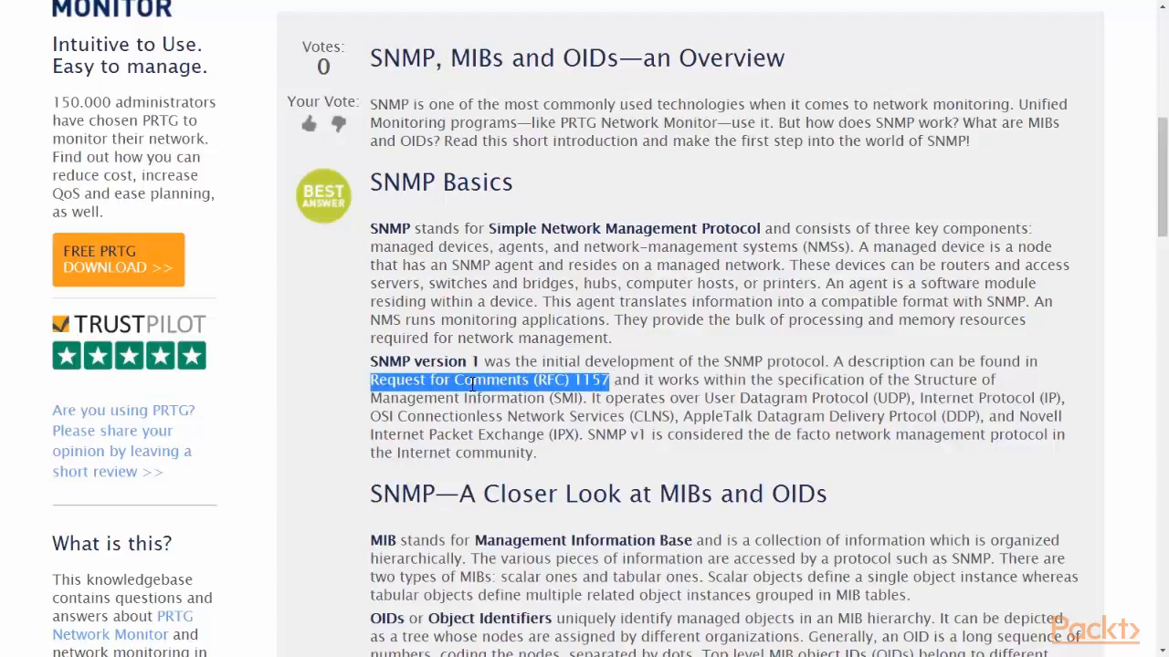
drag(482, 363, 368, 362)
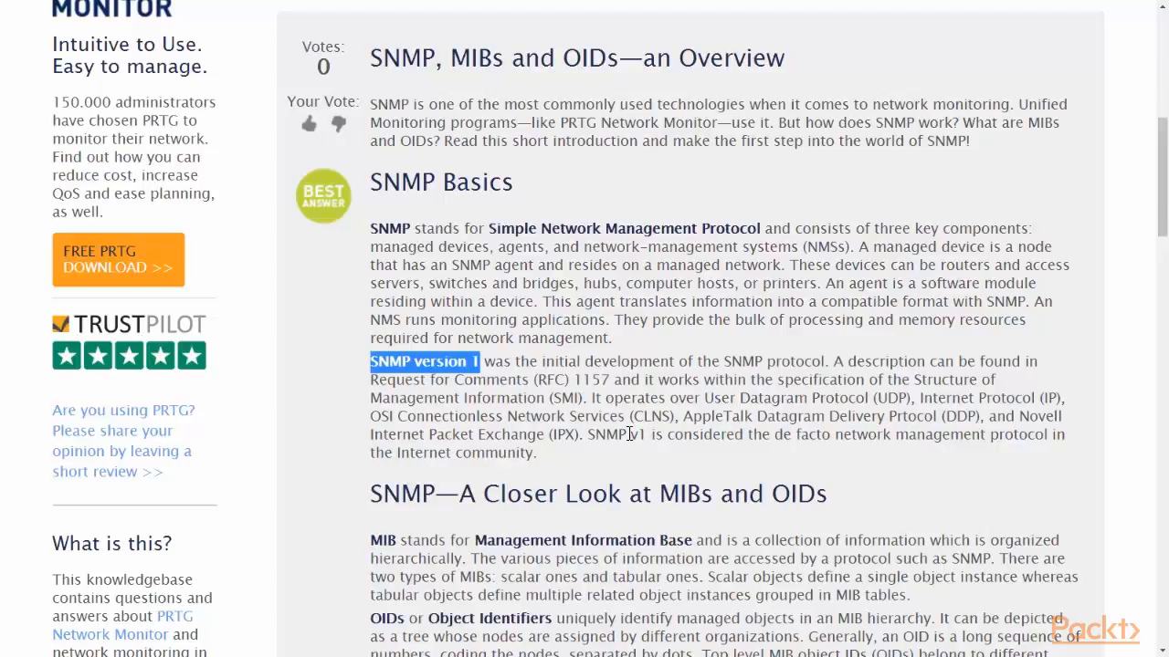
drag(704, 398, 1066, 398)
click(691, 417)
drag(670, 417, 363, 417)
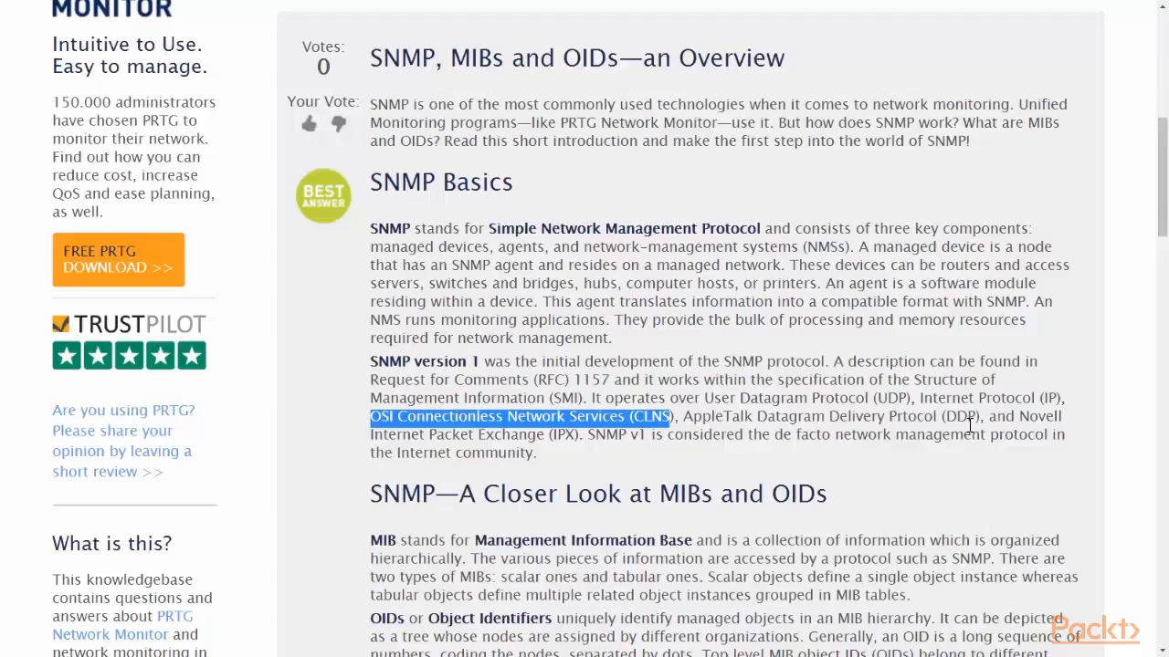
mouse_move(588, 435)
mouse_down()
mouse_move(643, 436)
mouse_move(589, 440)
mouse_up()
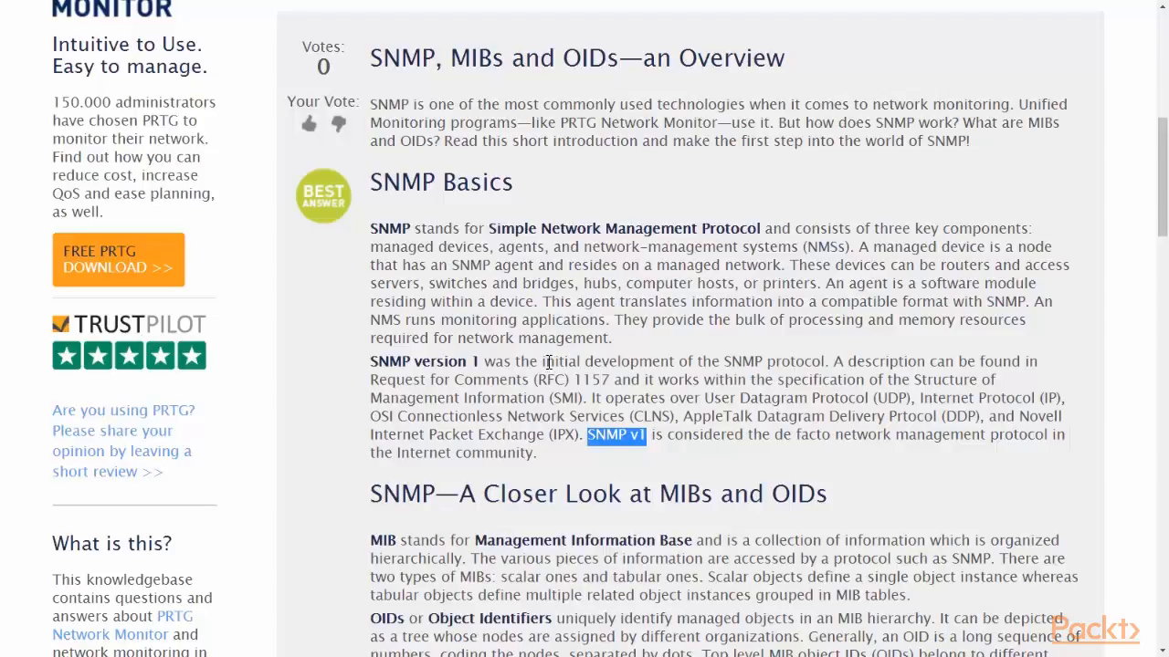
drag(546, 249, 369, 247)
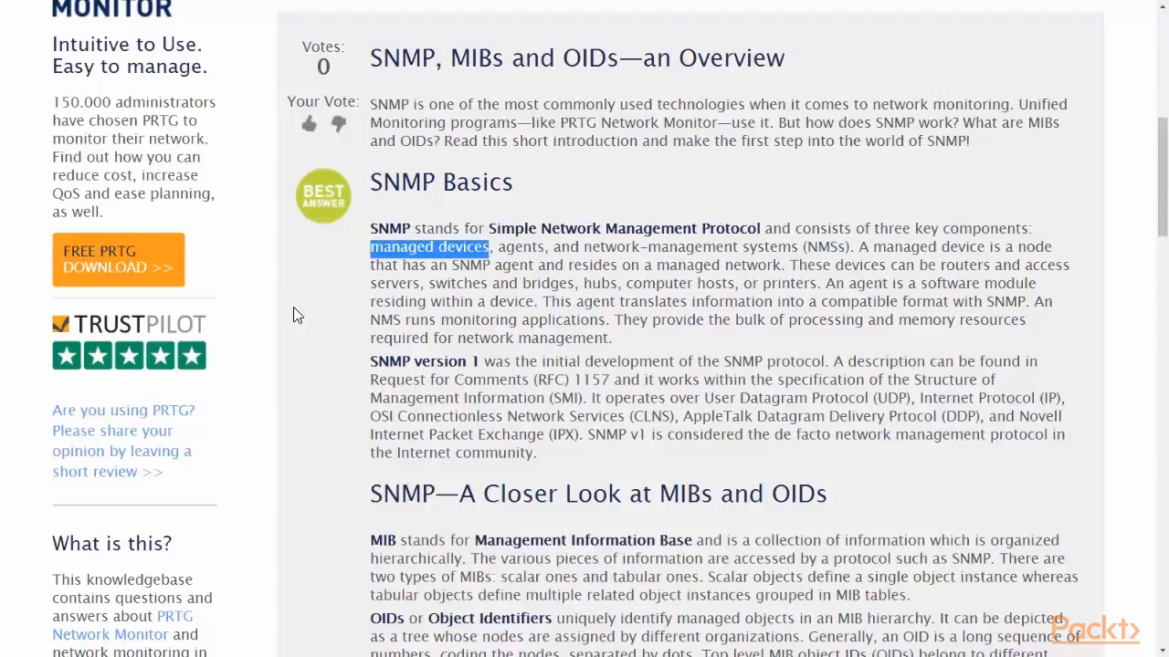
Highlight the MIB definition, the request-and-response principle, and the Get, GetNext, Set and Trap operations.
scroll(293, 315, down, 5)
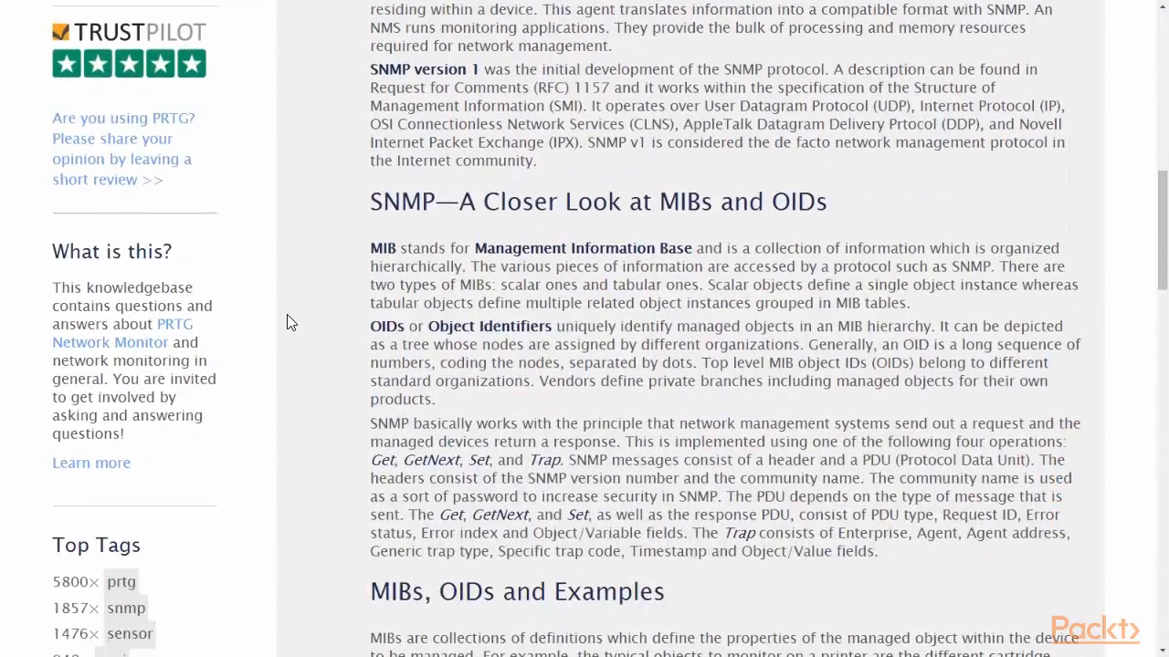
drag(371, 249, 693, 249)
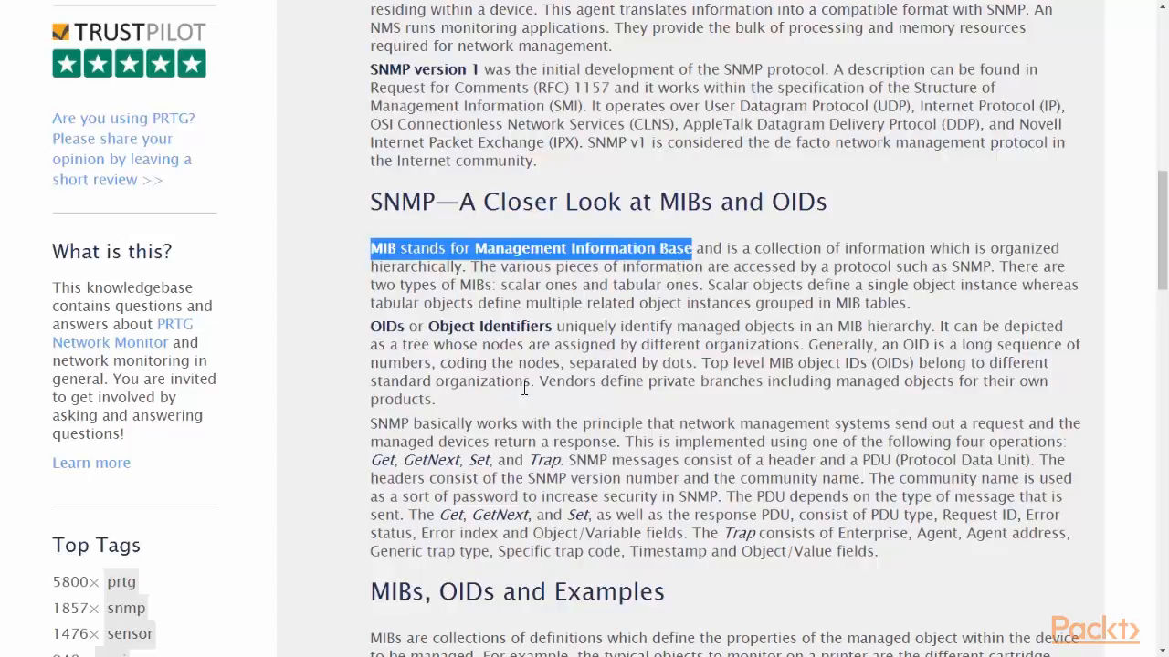
drag(369, 425, 623, 443)
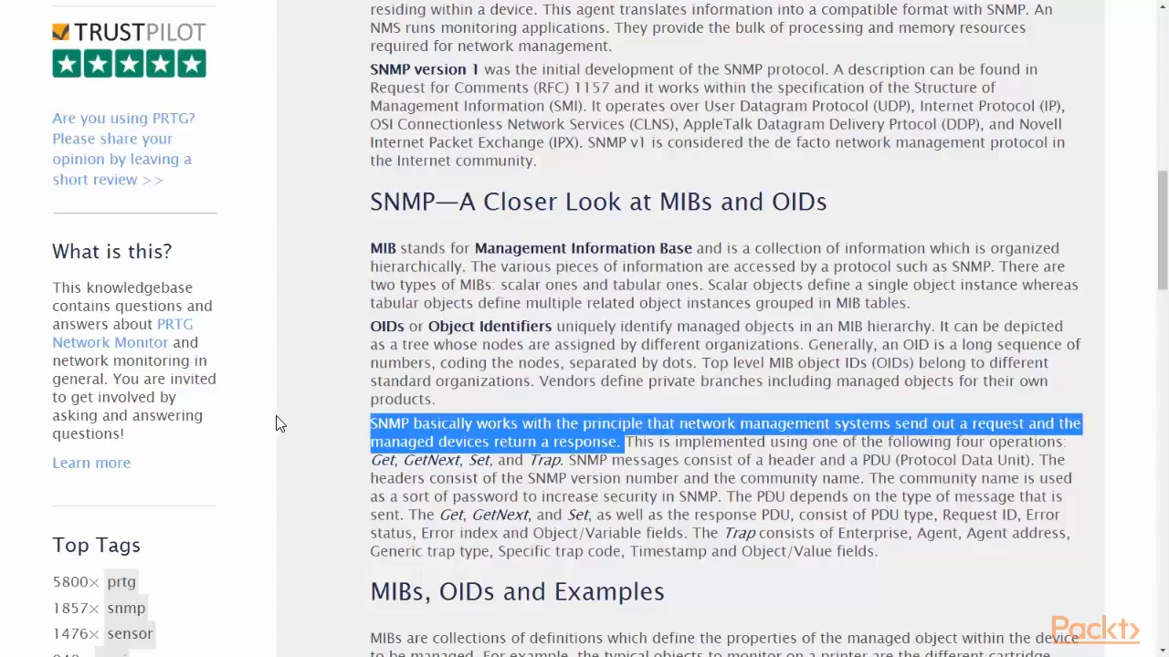
click(374, 462)
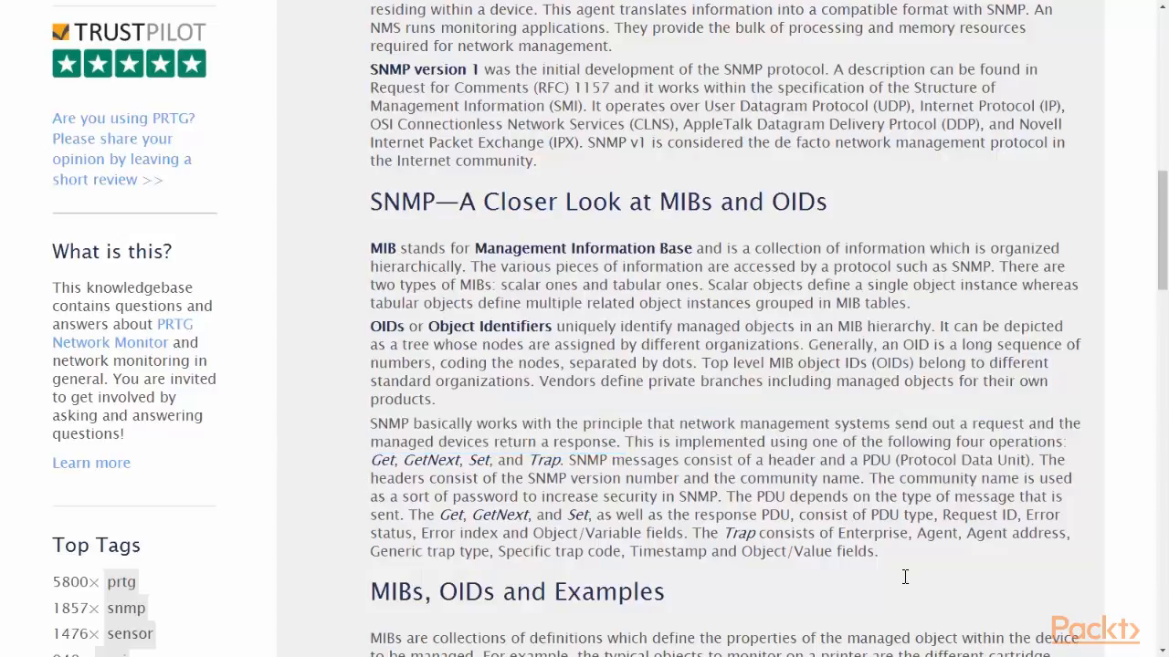
drag(373, 462, 562, 461)
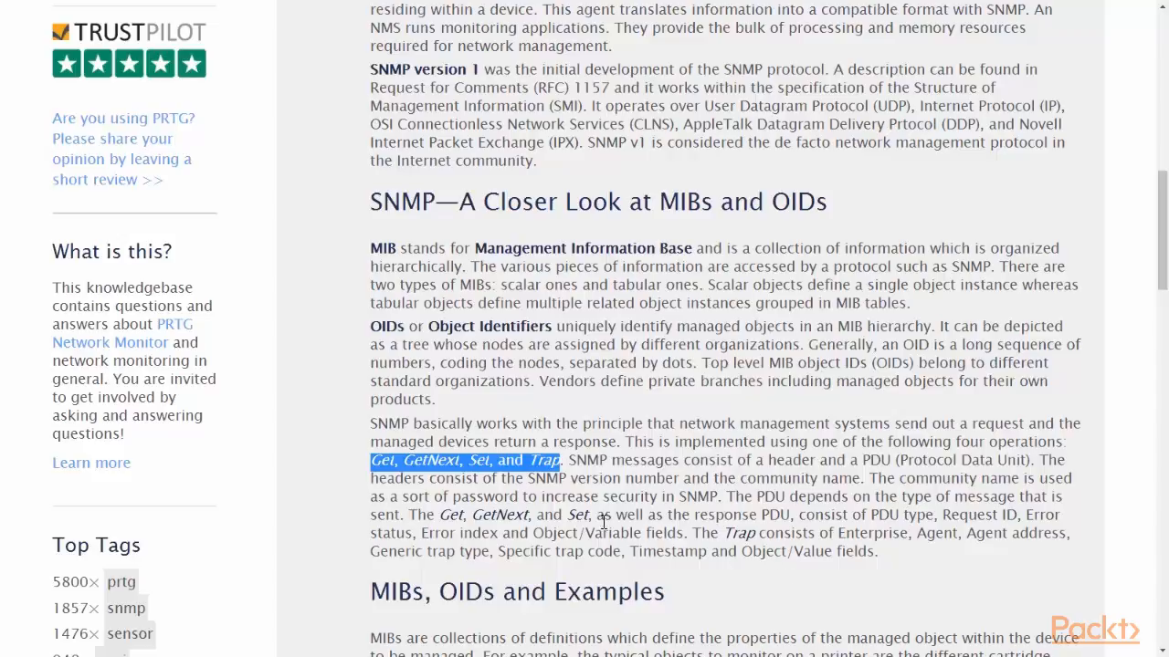
drag(696, 534, 1074, 552)
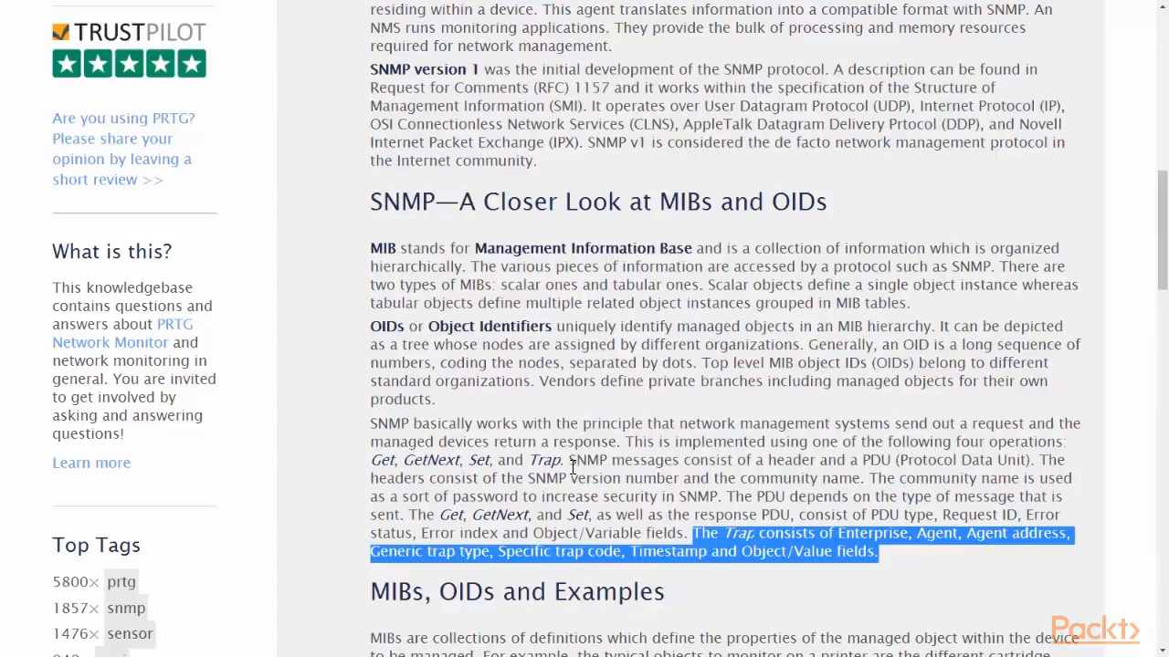
drag(569, 462, 1030, 460)
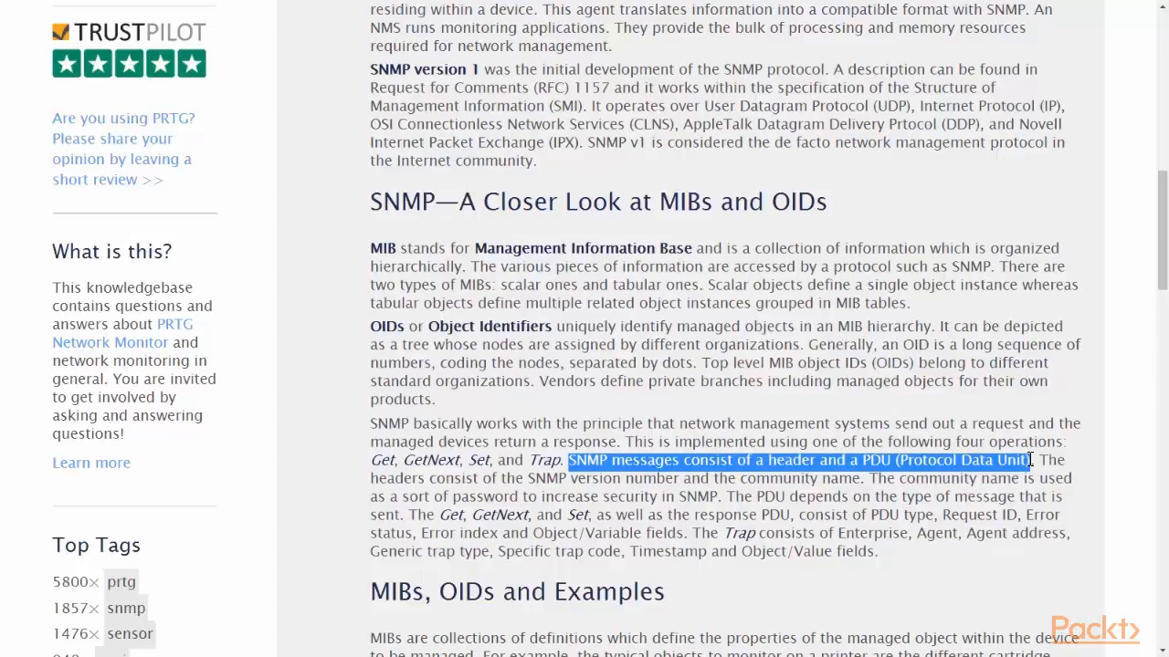
click(558, 479)
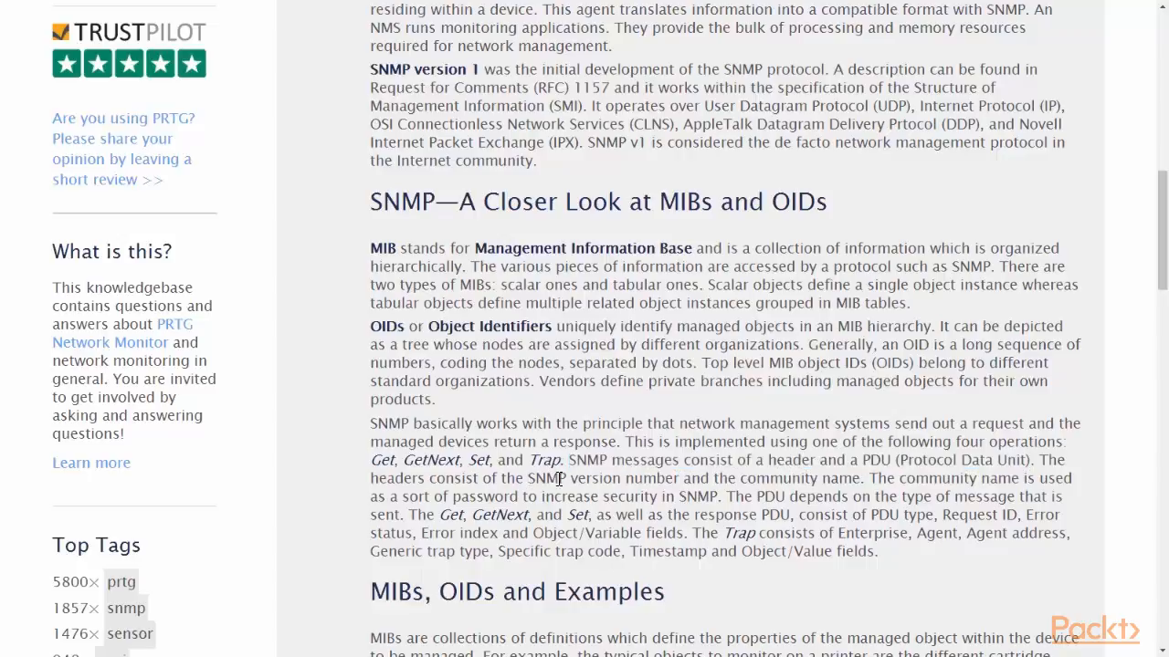
drag(558, 480, 680, 475)
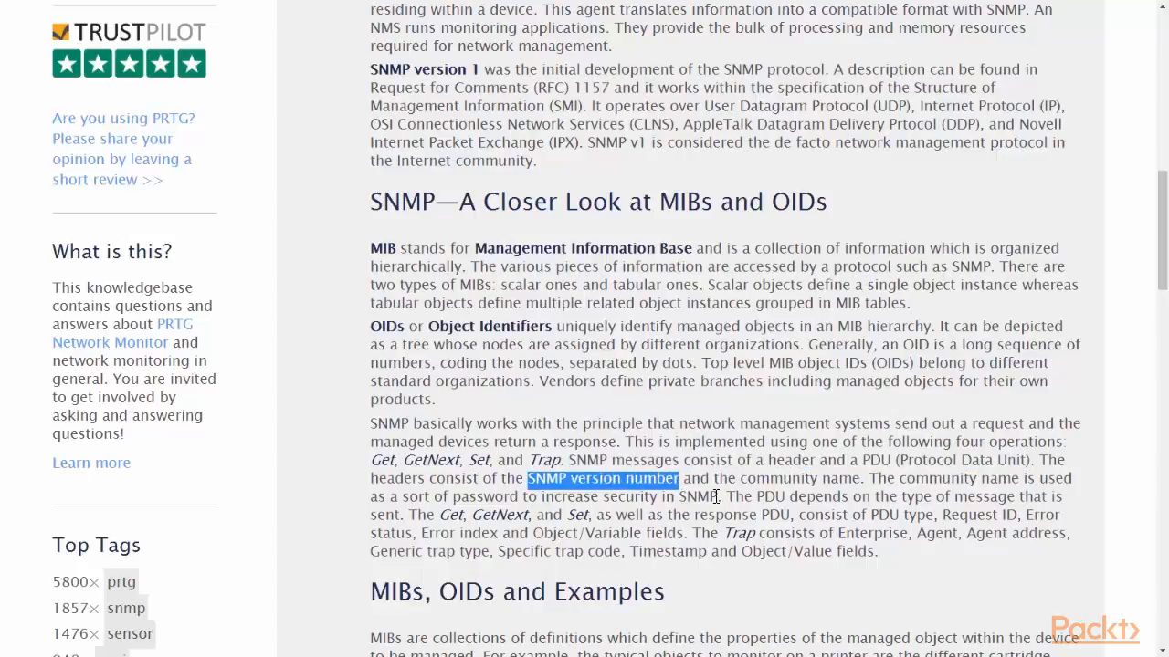
drag(738, 482, 863, 479)
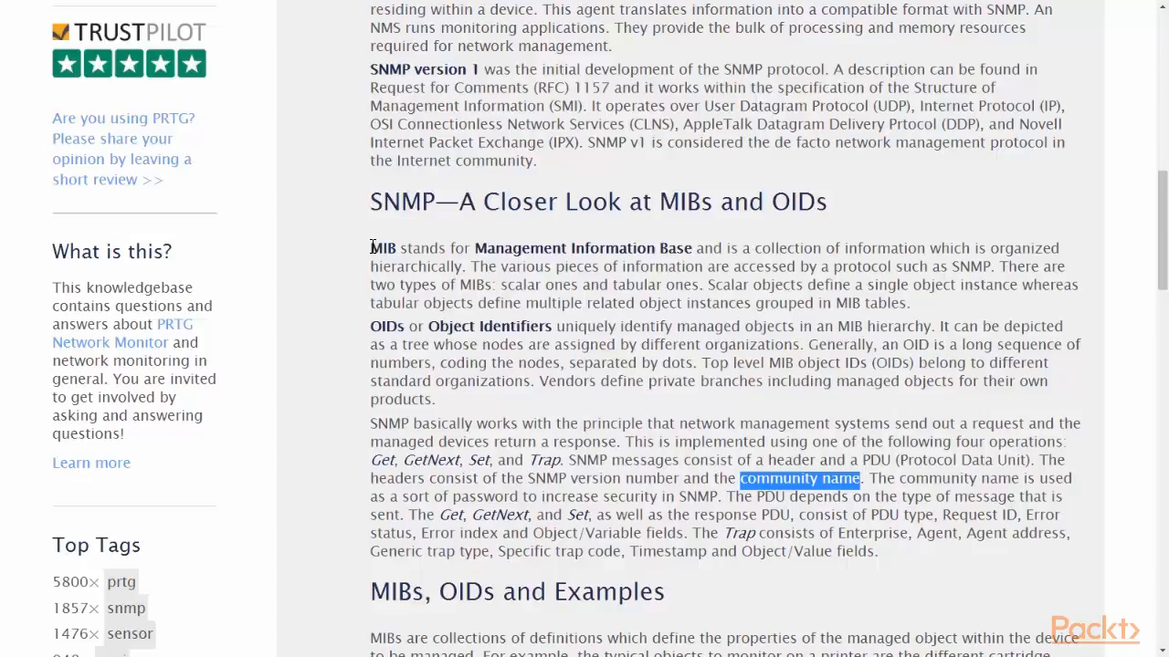
Highlight the OID definition, the long number sequence and standard organizations sentences, and vendors' private branches.
click(379, 327)
drag(379, 327, 818, 343)
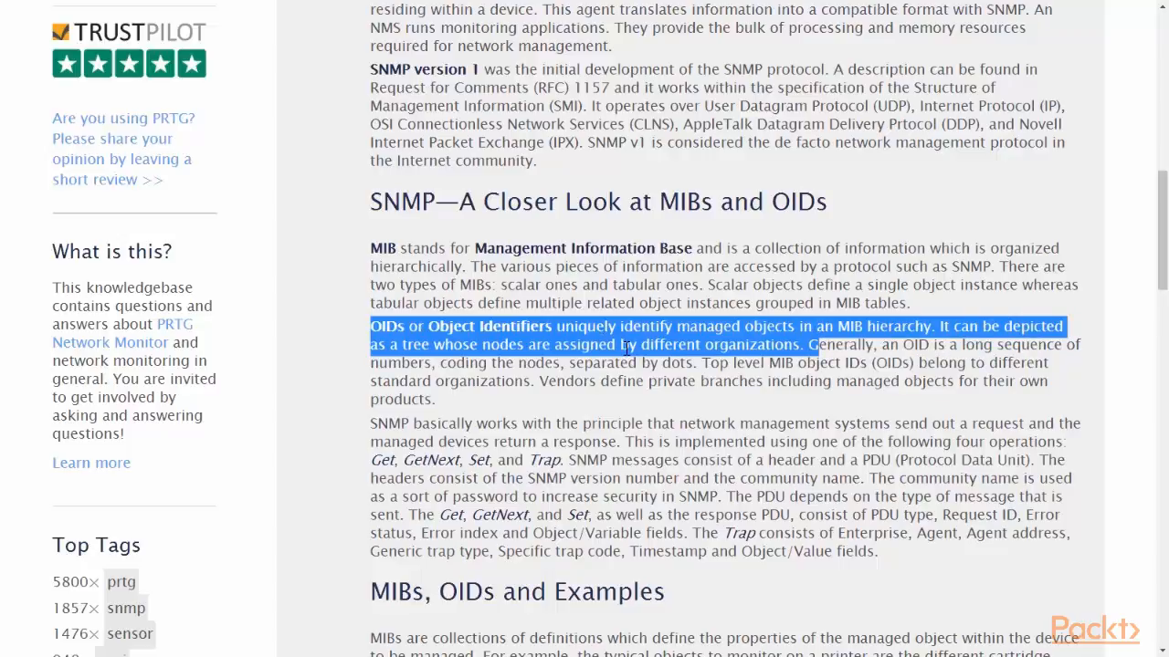
click(890, 345)
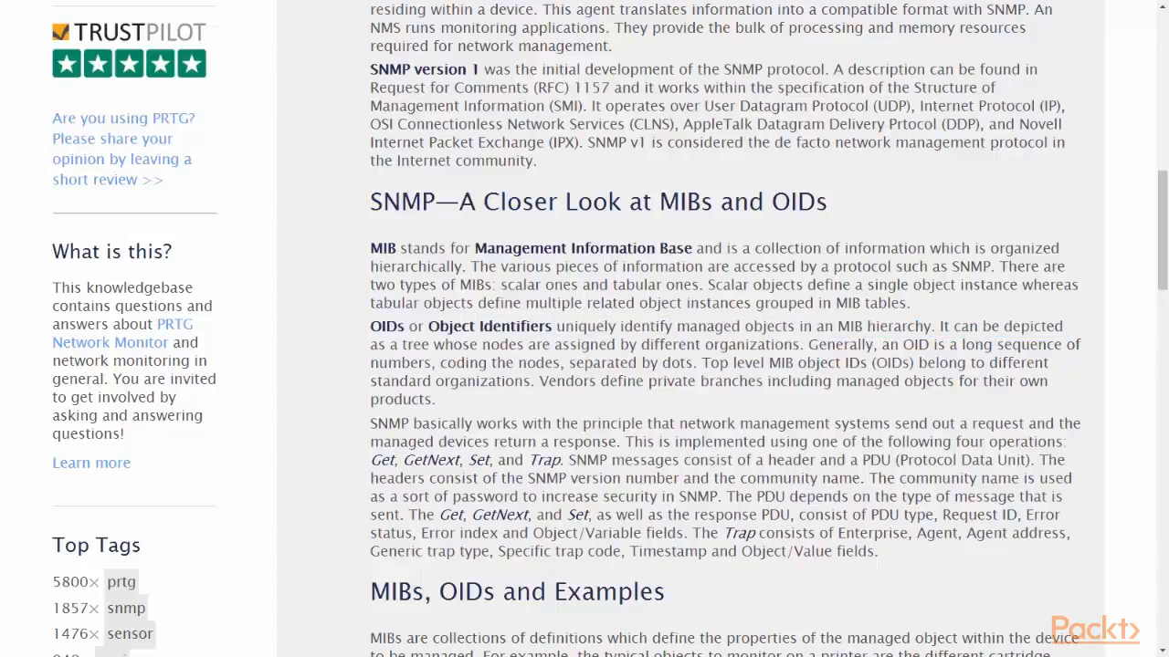
drag(903, 347, 911, 359)
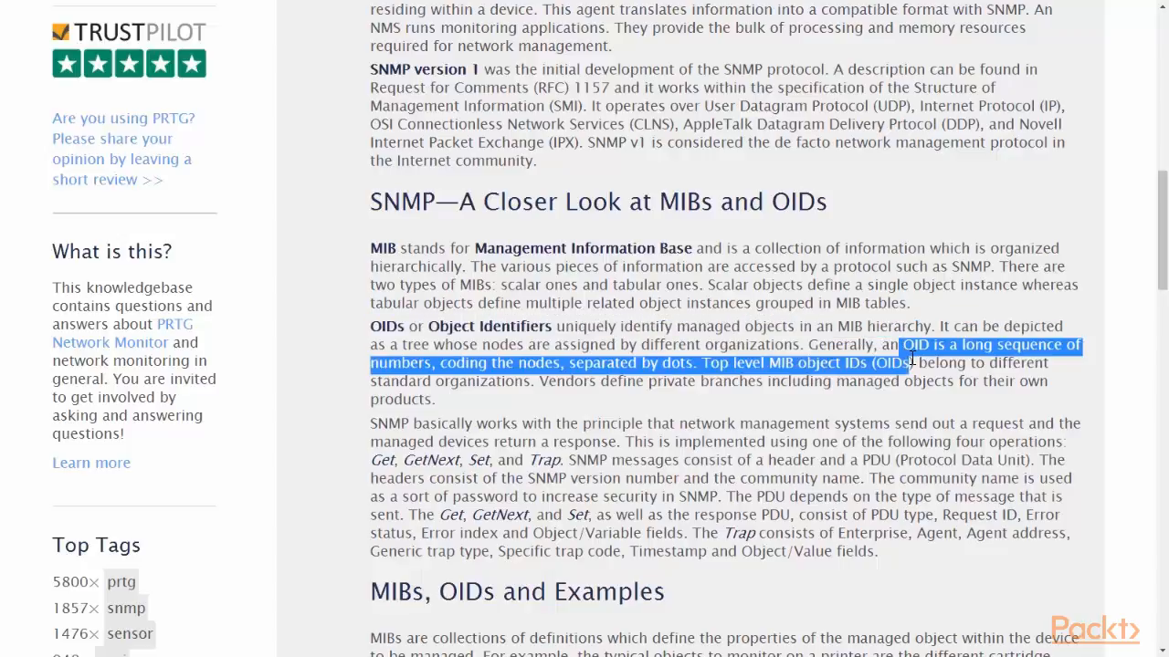
drag(911, 359, 532, 386)
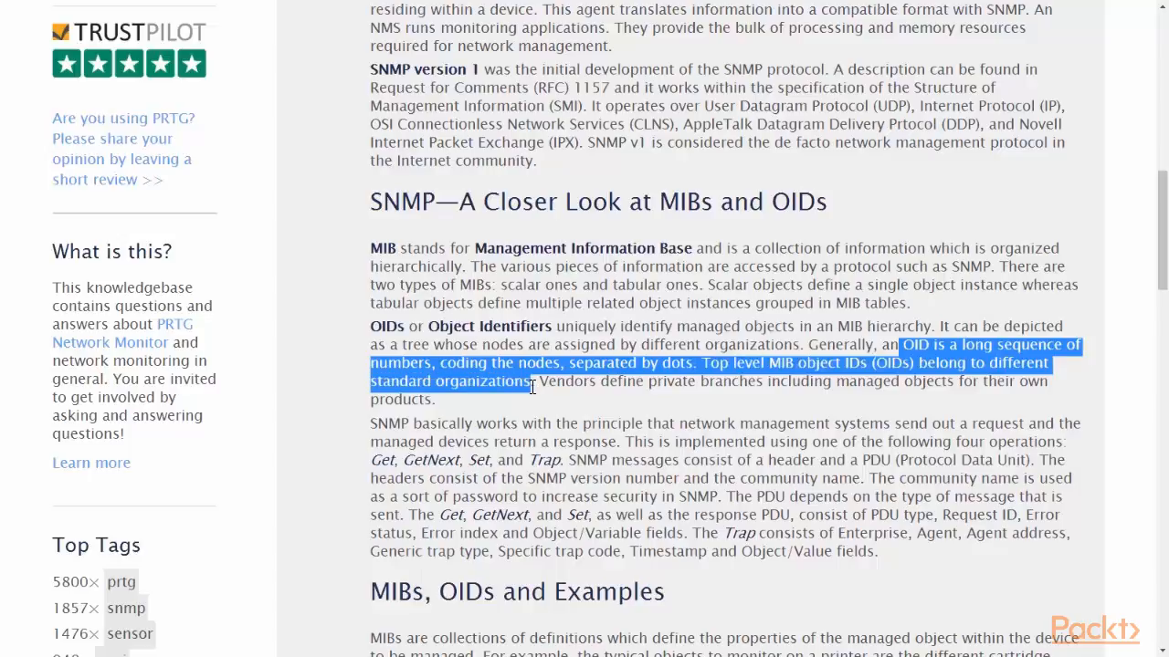
click(539, 395)
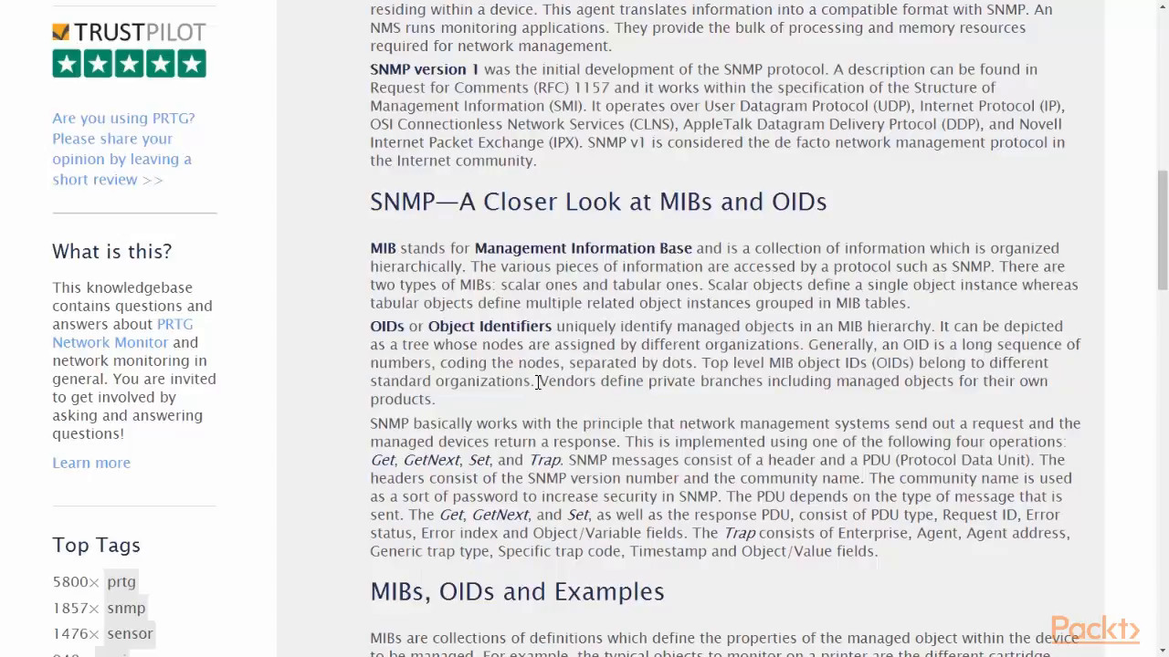
drag(538, 382, 565, 395)
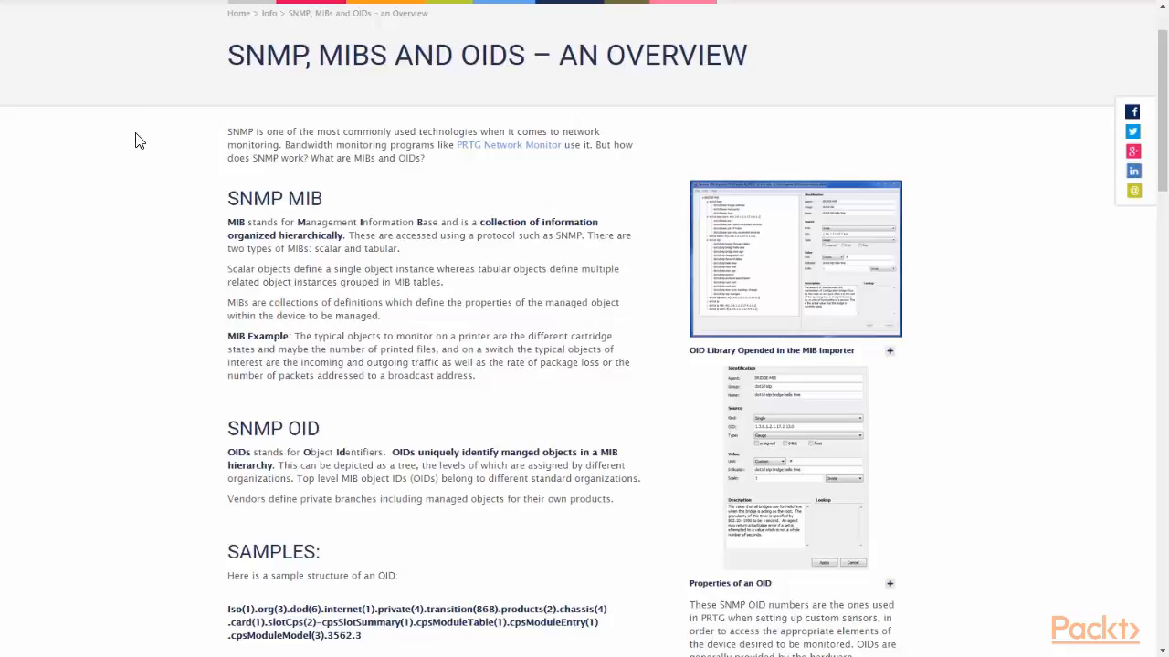
scroll(436, 196, down, 1)
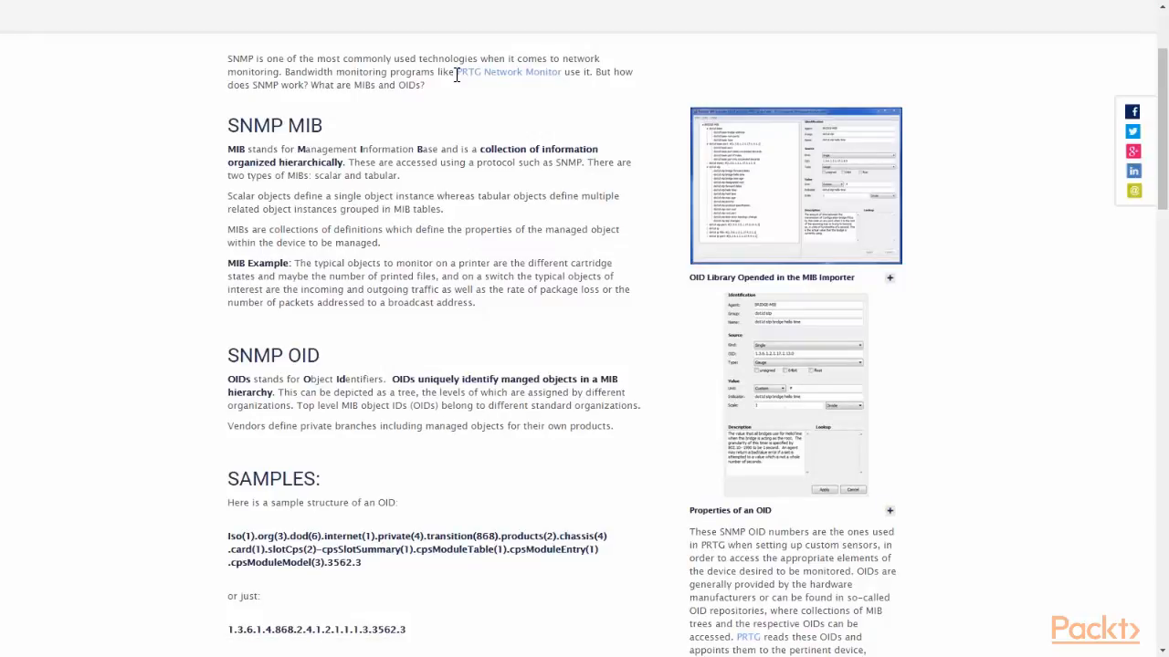
drag(228, 151, 343, 165)
scroll(456, 273, down, 2)
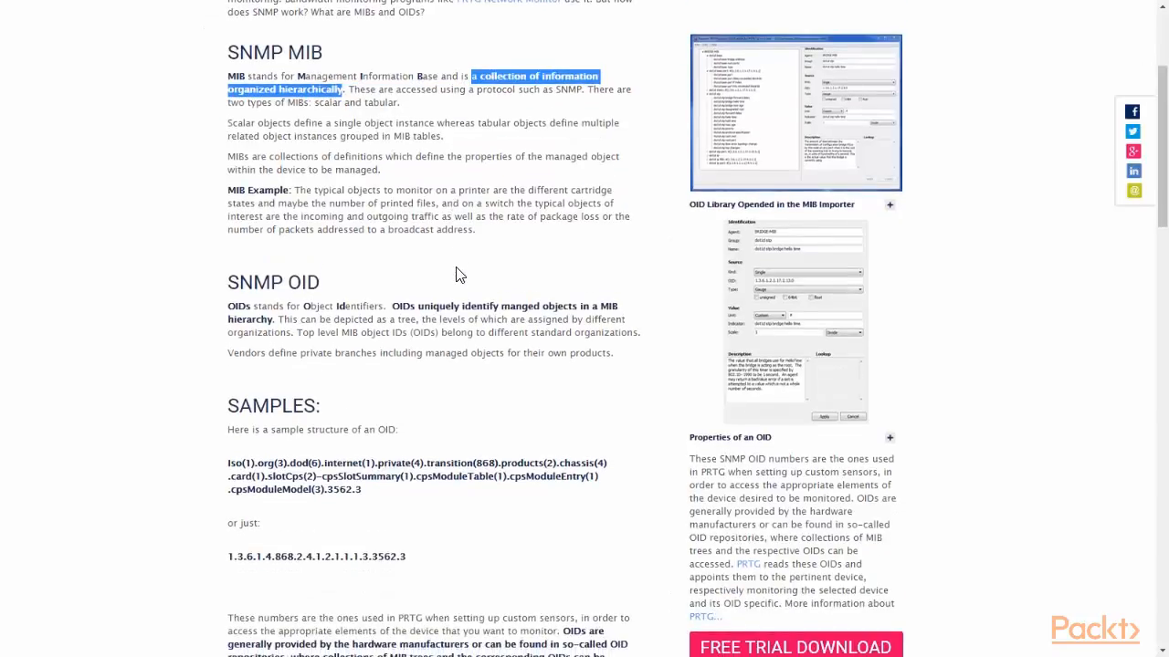
drag(249, 151, 640, 160)
click(375, 151)
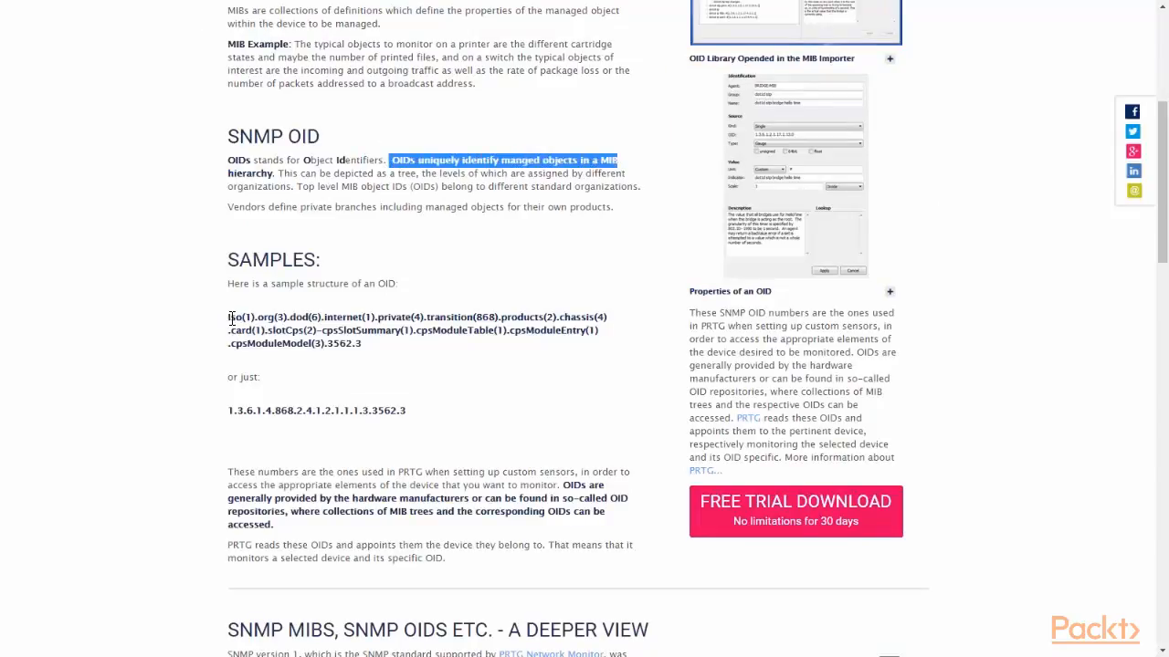
drag(231, 319, 722, 407)
click(722, 407)
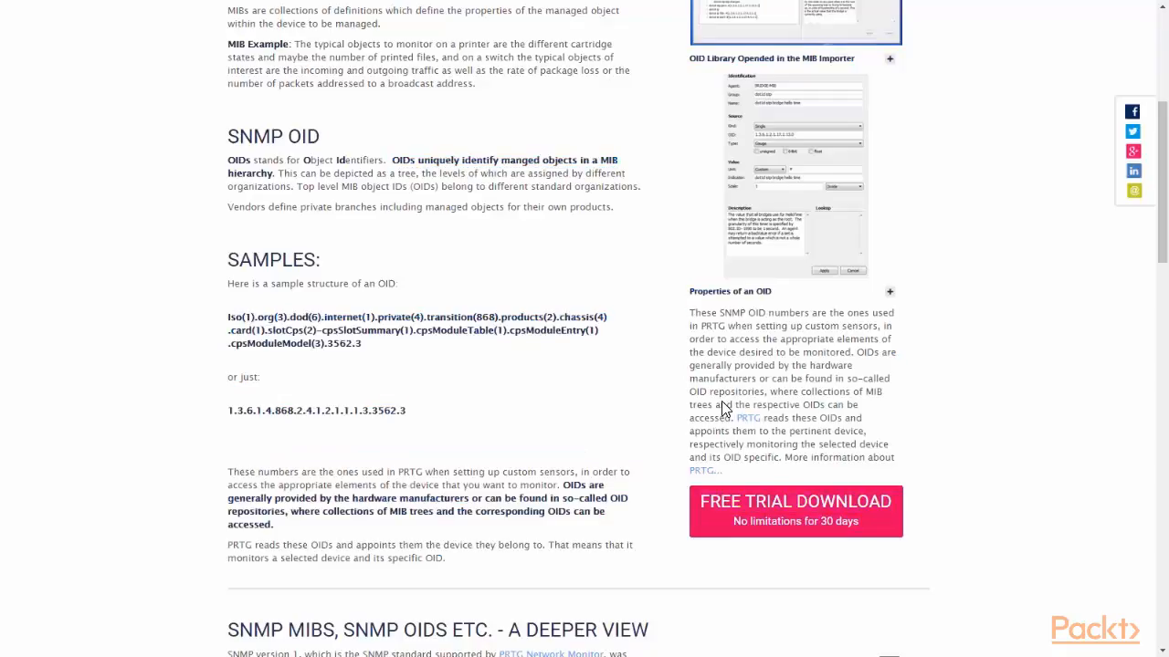
drag(228, 318, 389, 343)
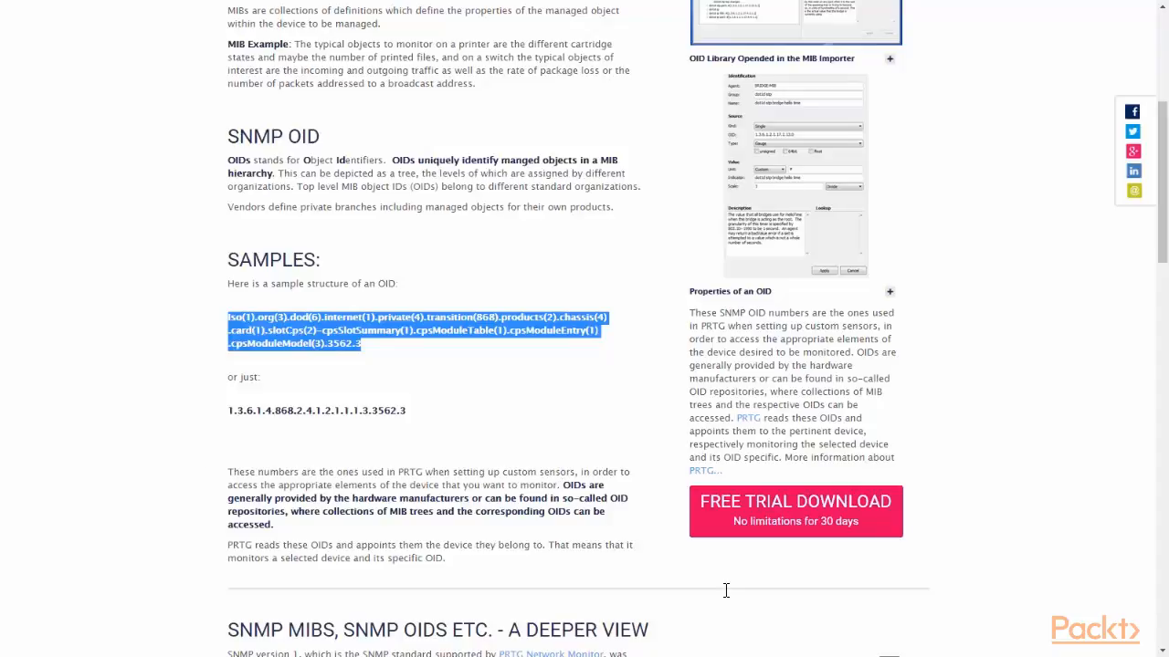
drag(228, 472, 448, 466)
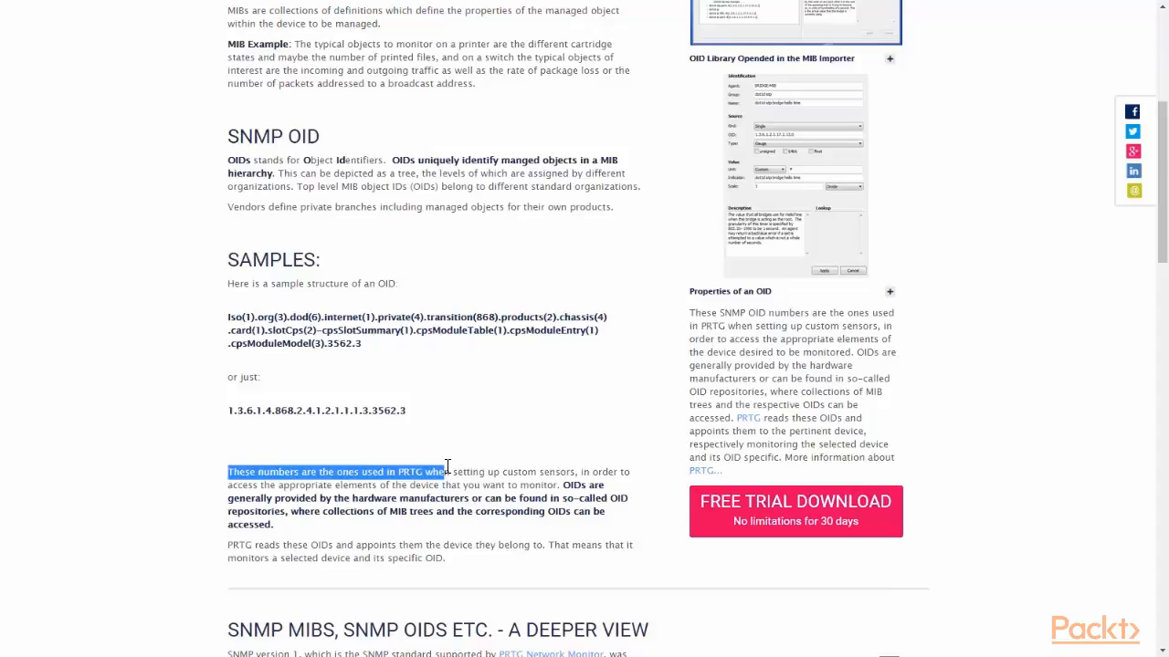
drag(447, 467, 555, 485)
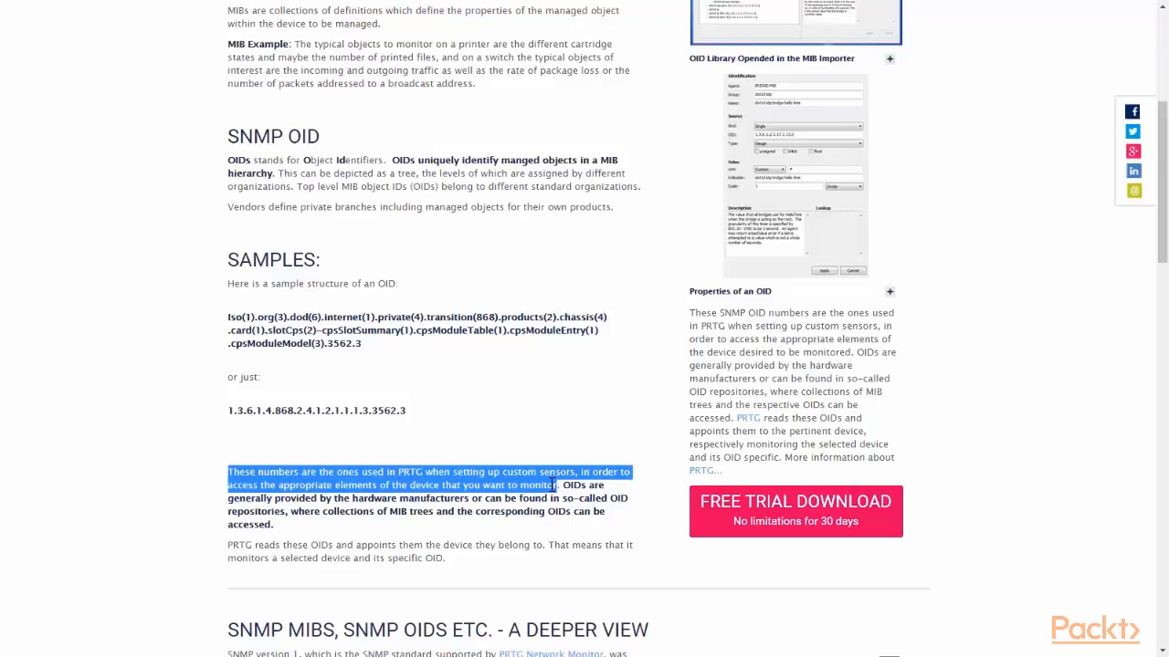
click(555, 532)
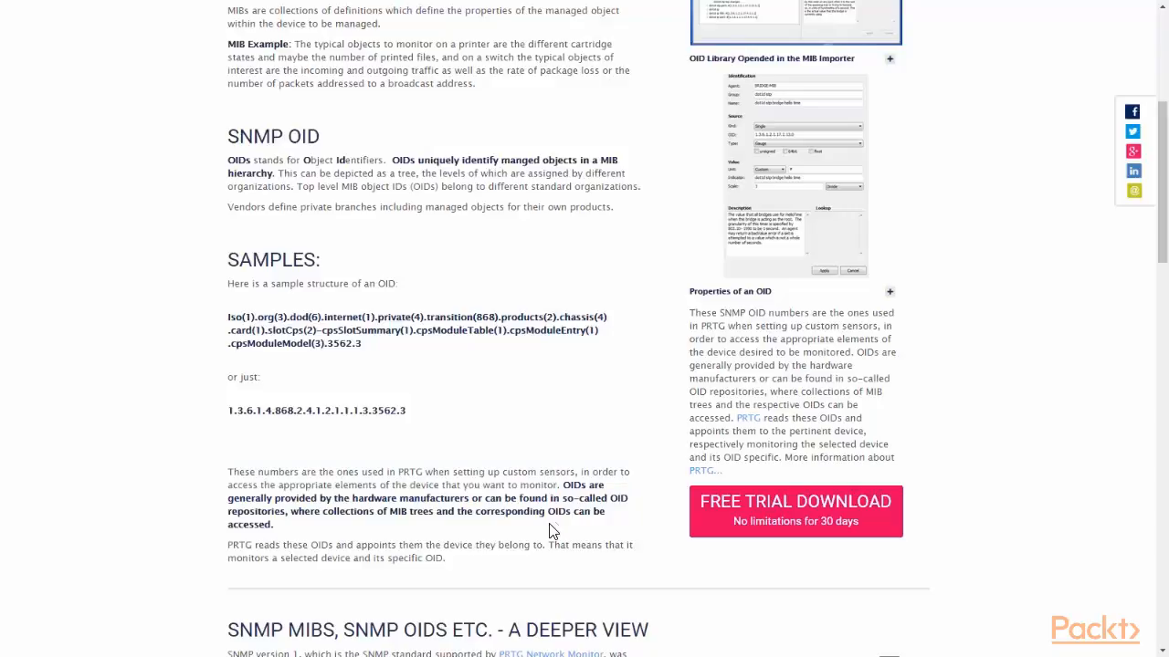
Highlight the paessler.com/prtg web address of the PRTG product page.
scroll(542, 502, down, 5)
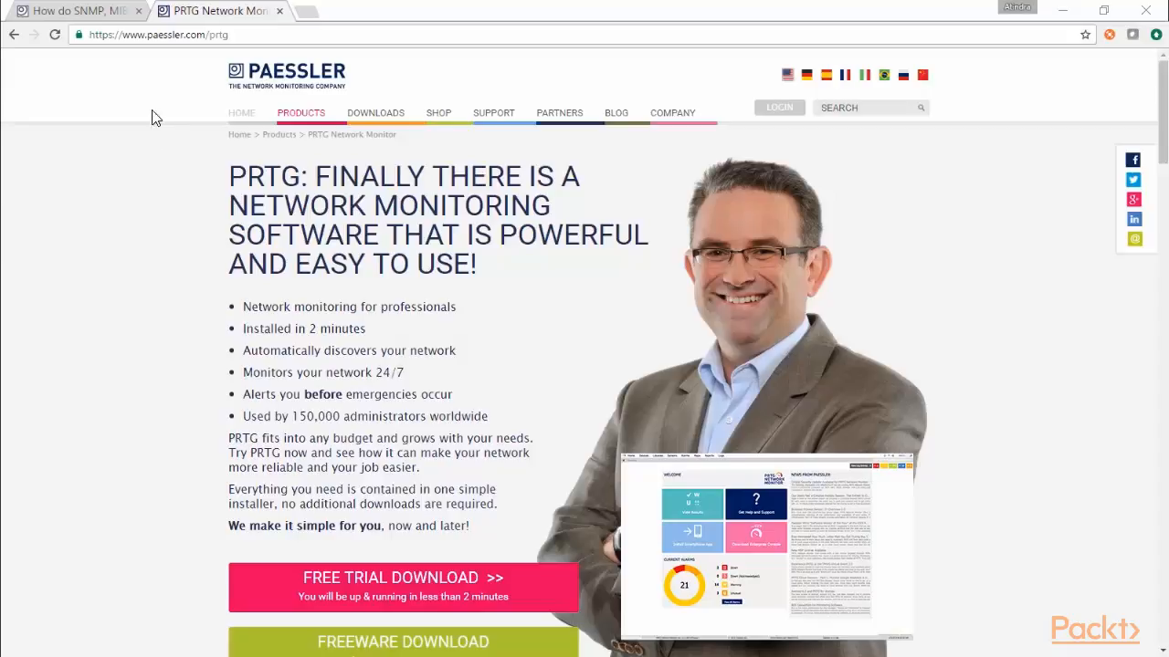
drag(228, 35, 91, 35)
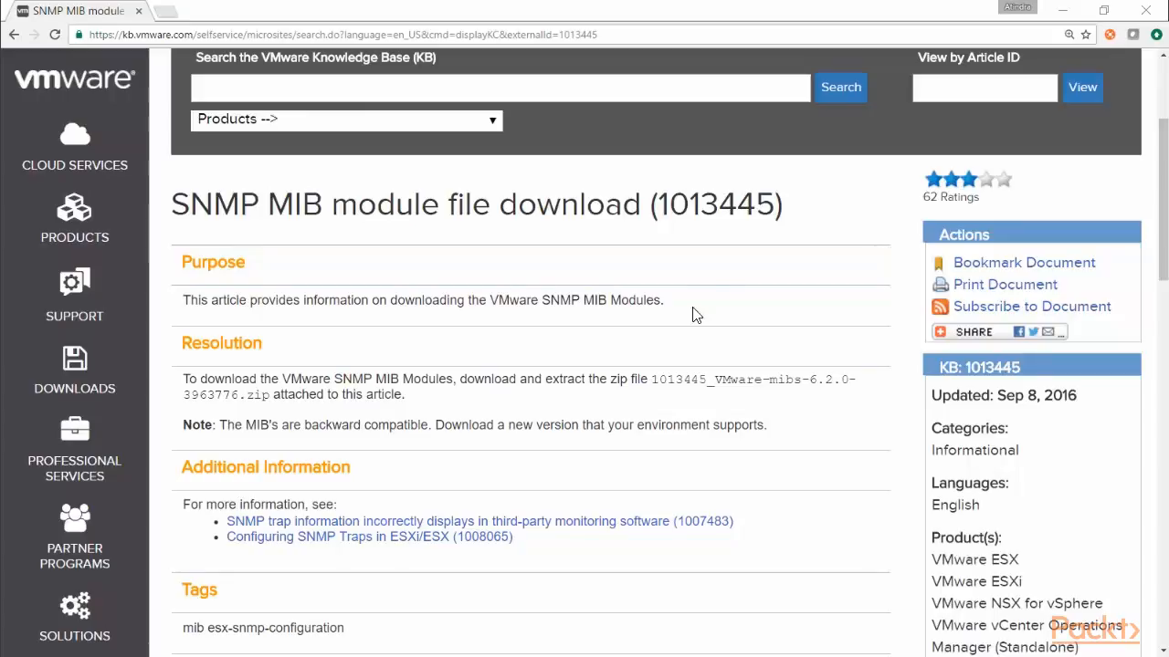
Highlight the article number 1013445 and its Updated: Sep 8, 2016 date.
drag(784, 208, 660, 215)
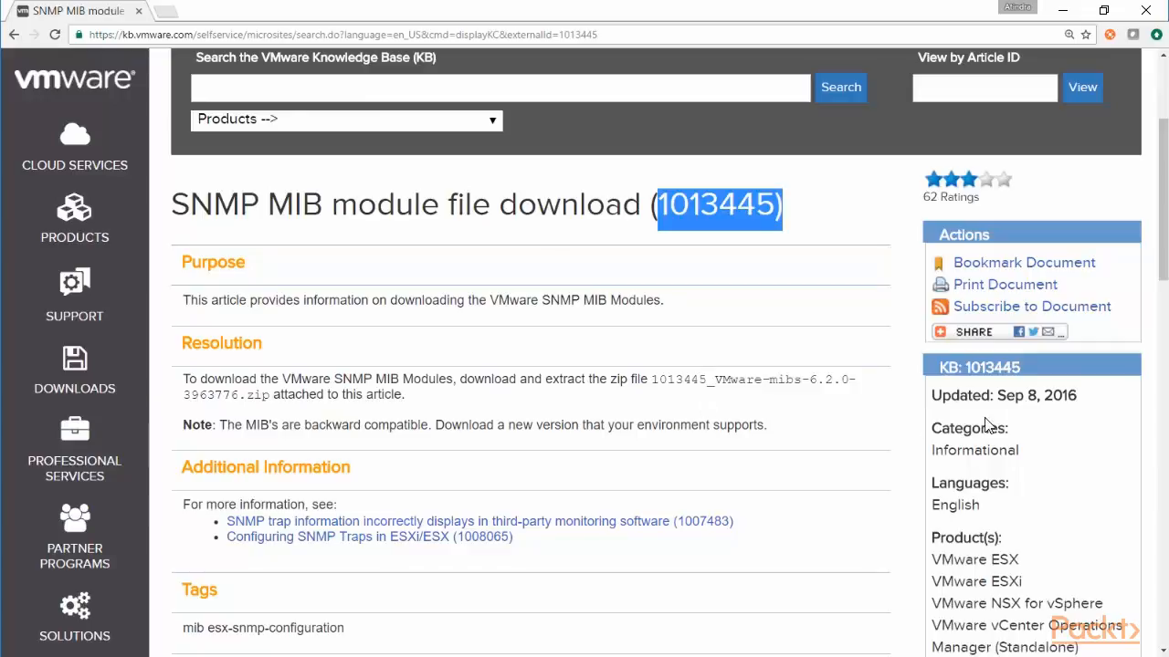
click(1089, 404)
drag(1079, 403, 911, 413)
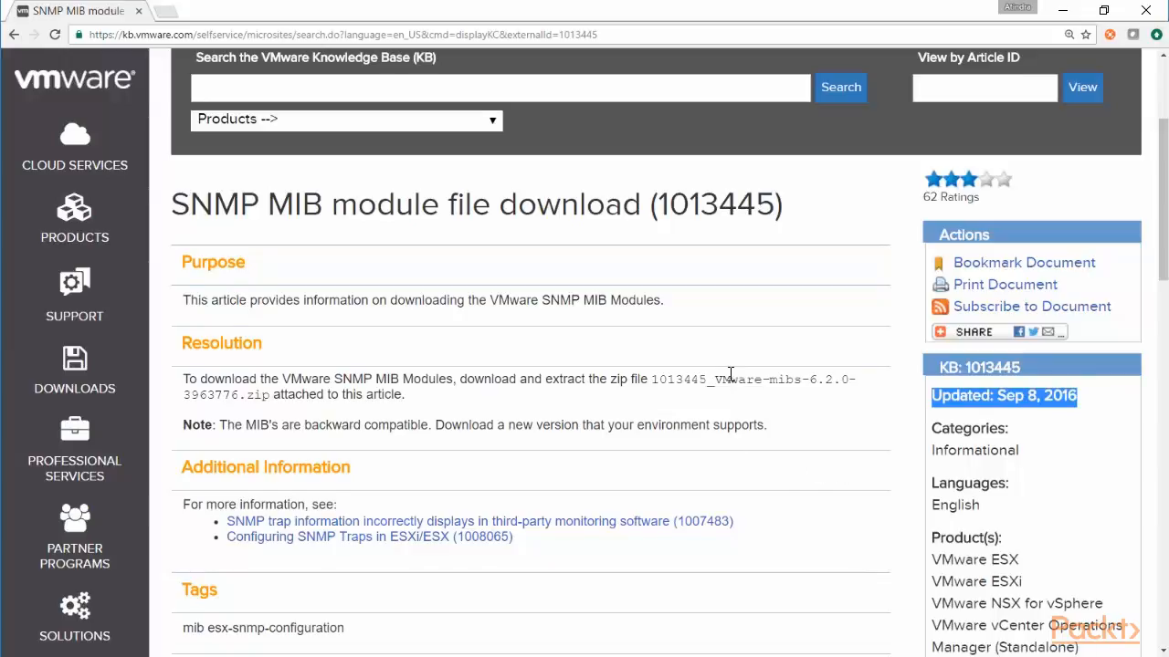
Download the 1013445_VMware-mibs-6.2.0-3963776.zip attachment from the article's Attachments section.
scroll(733, 381, down, 5)
scroll(727, 348, down, 1)
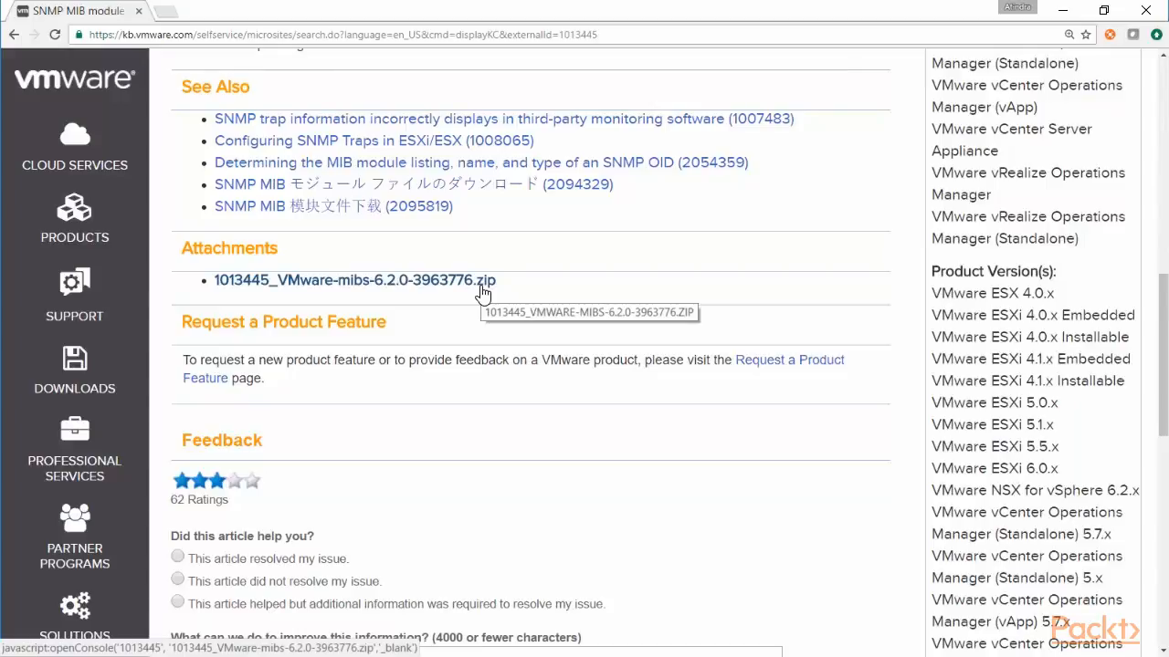
click(482, 291)
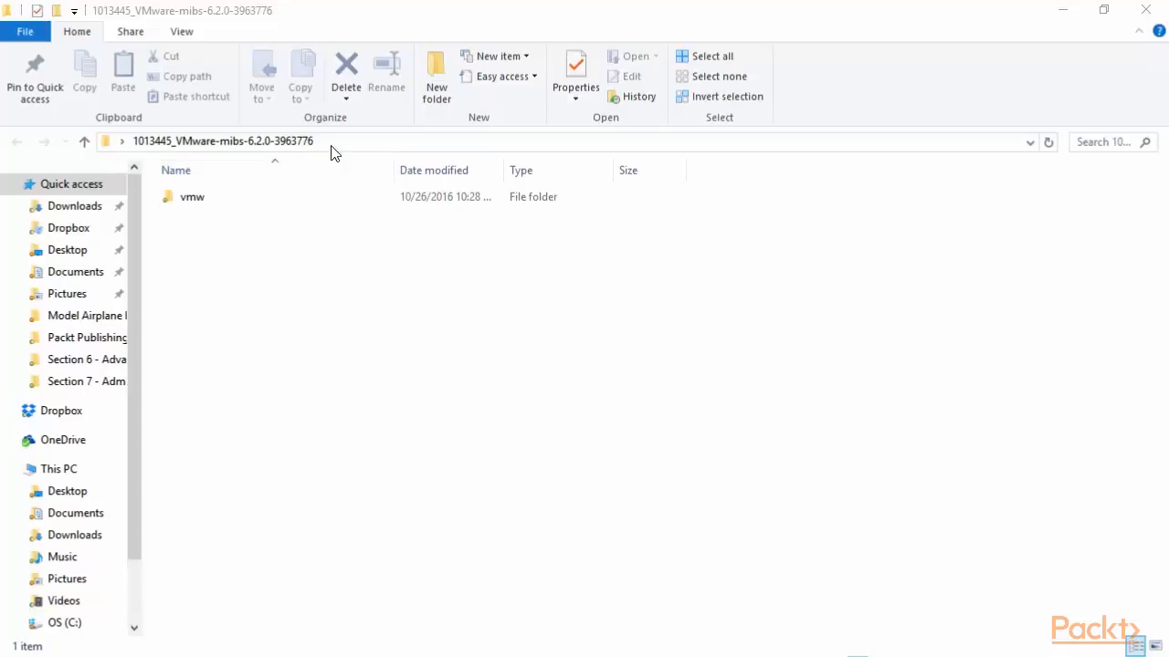
Open the vmw folder of the extracted VMware-mibs package and browse its 51 MIB and text files.
click(229, 146)
double_click(188, 199)
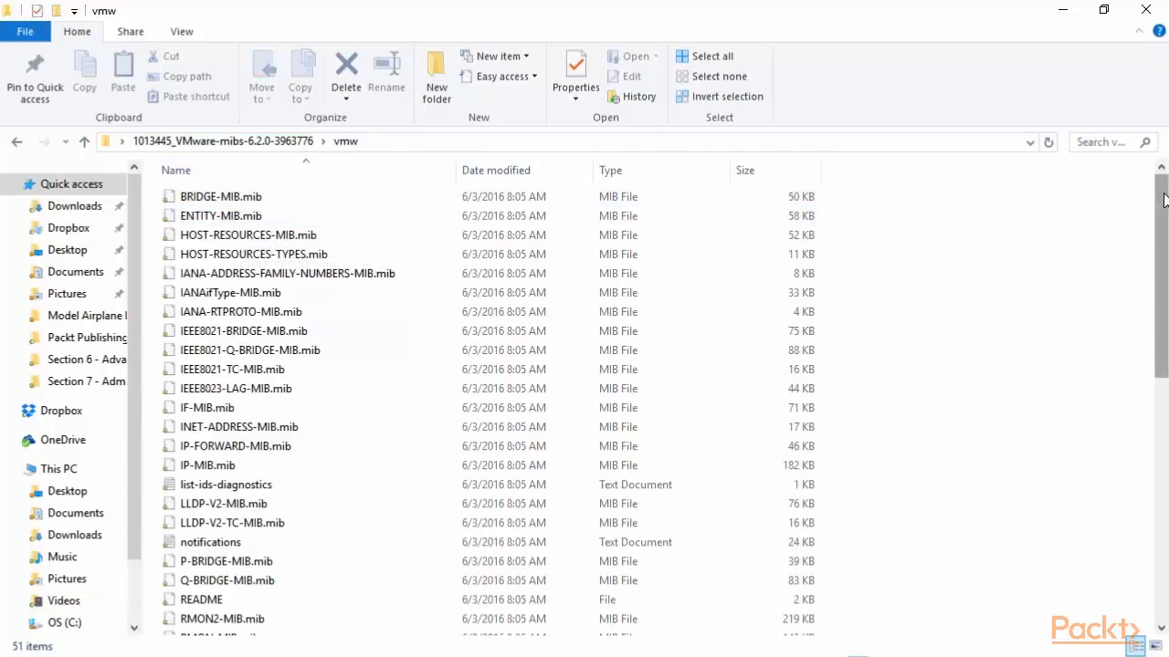
mouse_move(1164, 199)
mouse_down()
mouse_move(1155, 455)
mouse_move(1160, 201)
mouse_up()
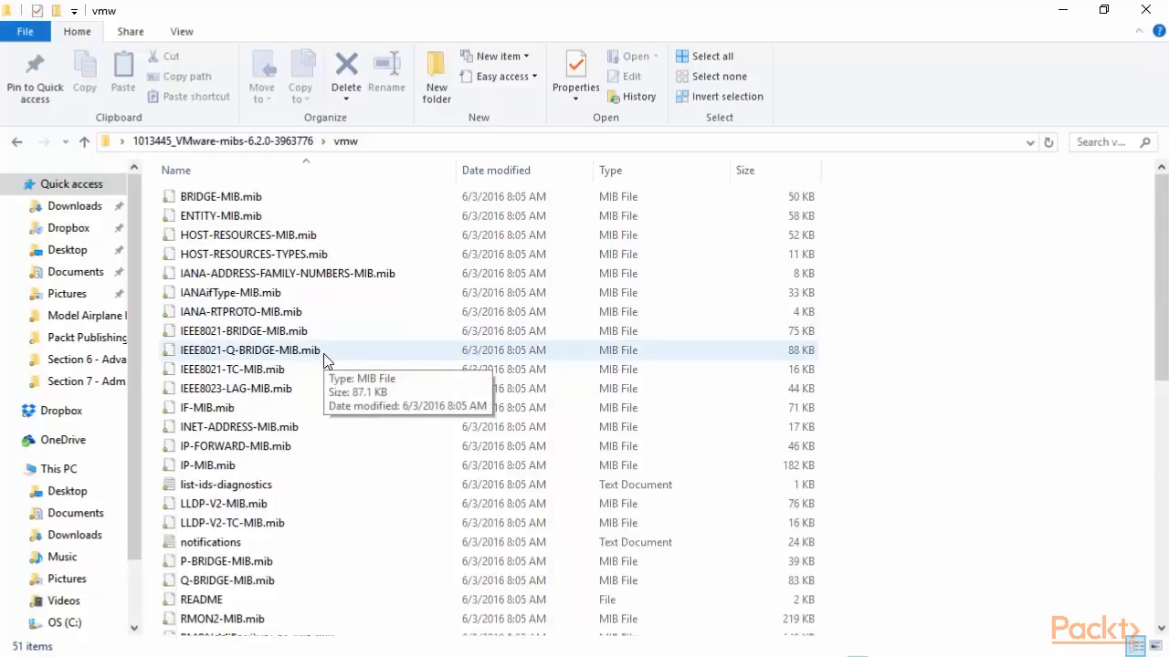
scroll(370, 333, down, 1)
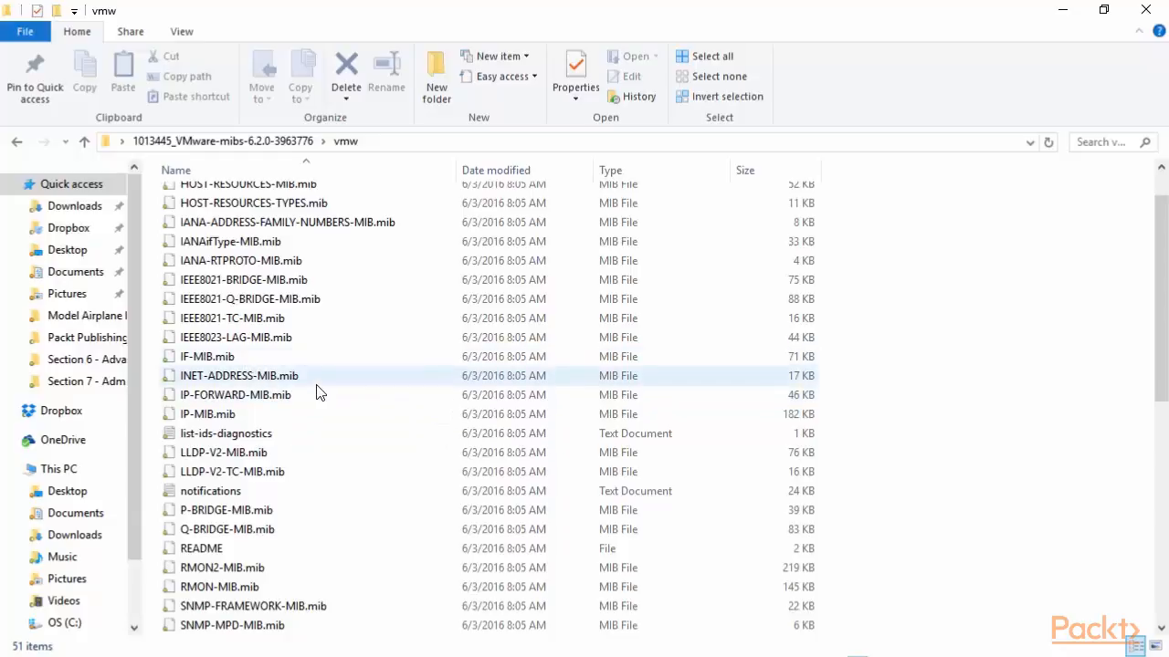
scroll(320, 372, down, 1)
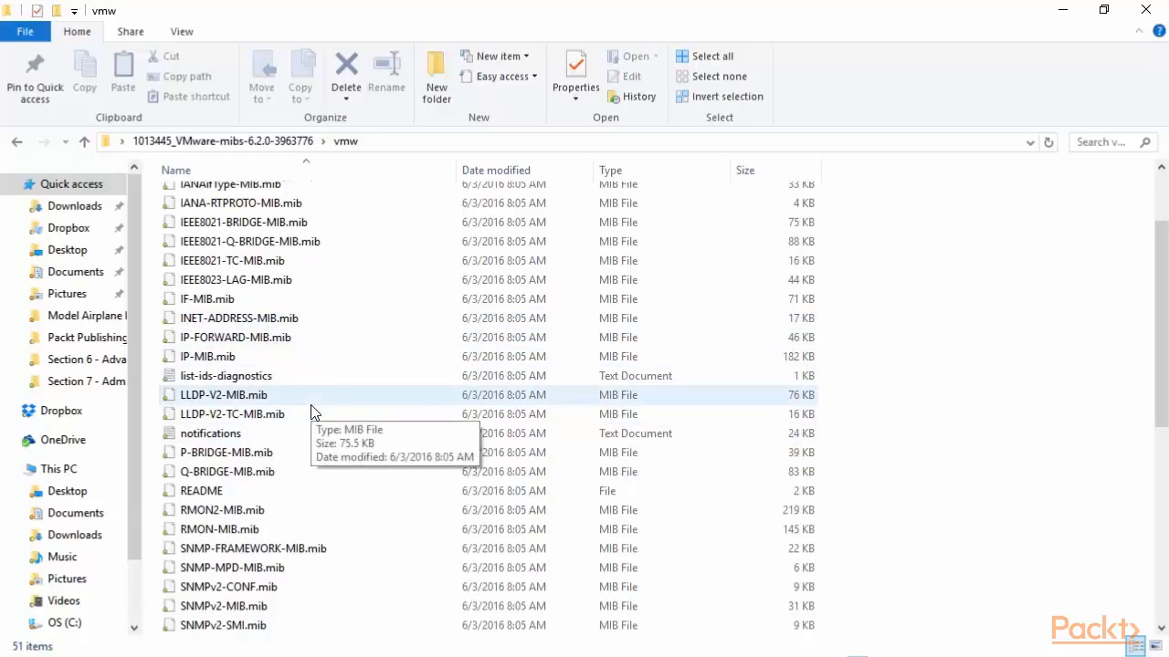
scroll(313, 409, down, 1)
scroll(350, 404, down, 1)
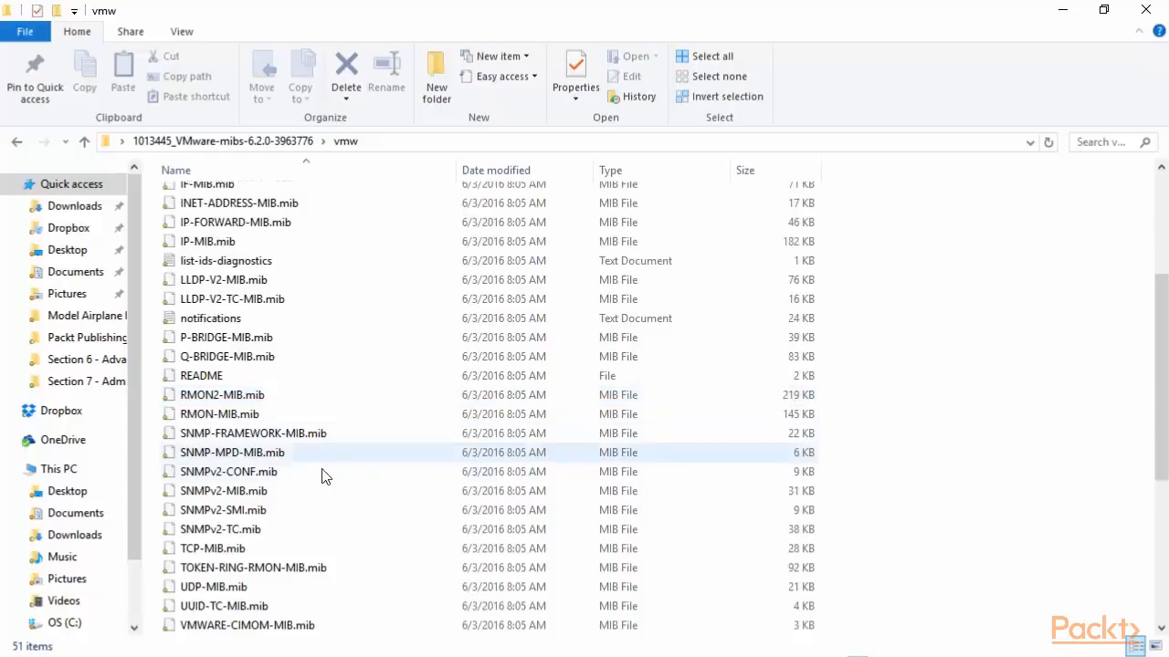
scroll(328, 461, down, 1)
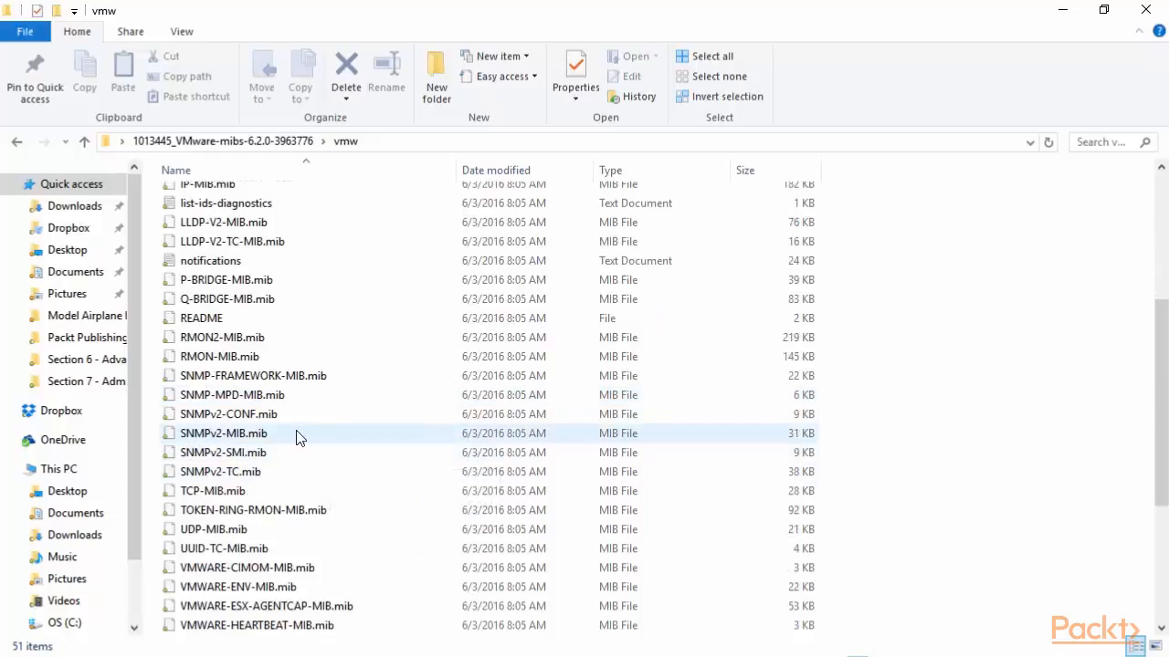
scroll(346, 436, down, 3)
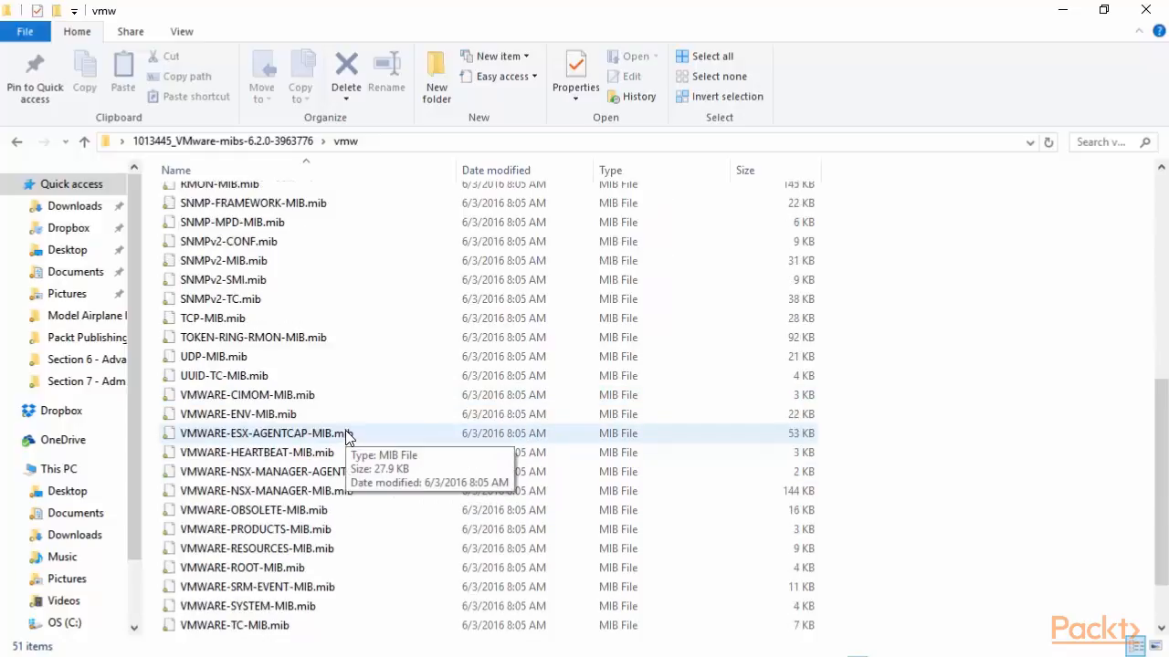
scroll(348, 429, down, 1)
scroll(377, 429, down, 1)
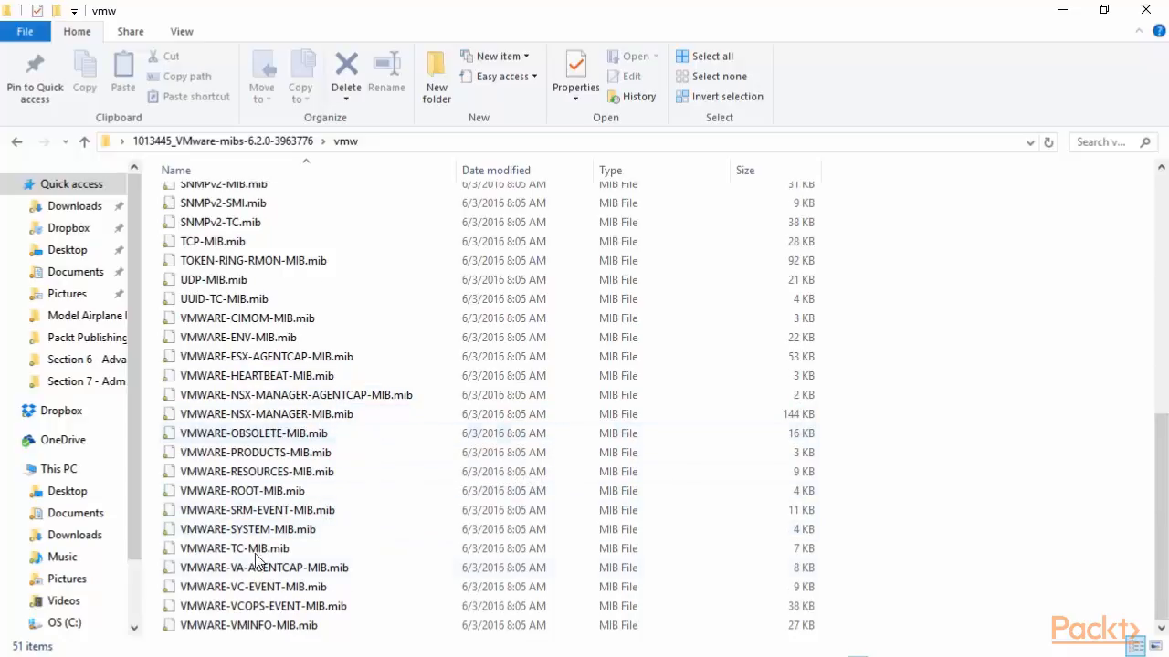
drag(1162, 467, 1164, 228)
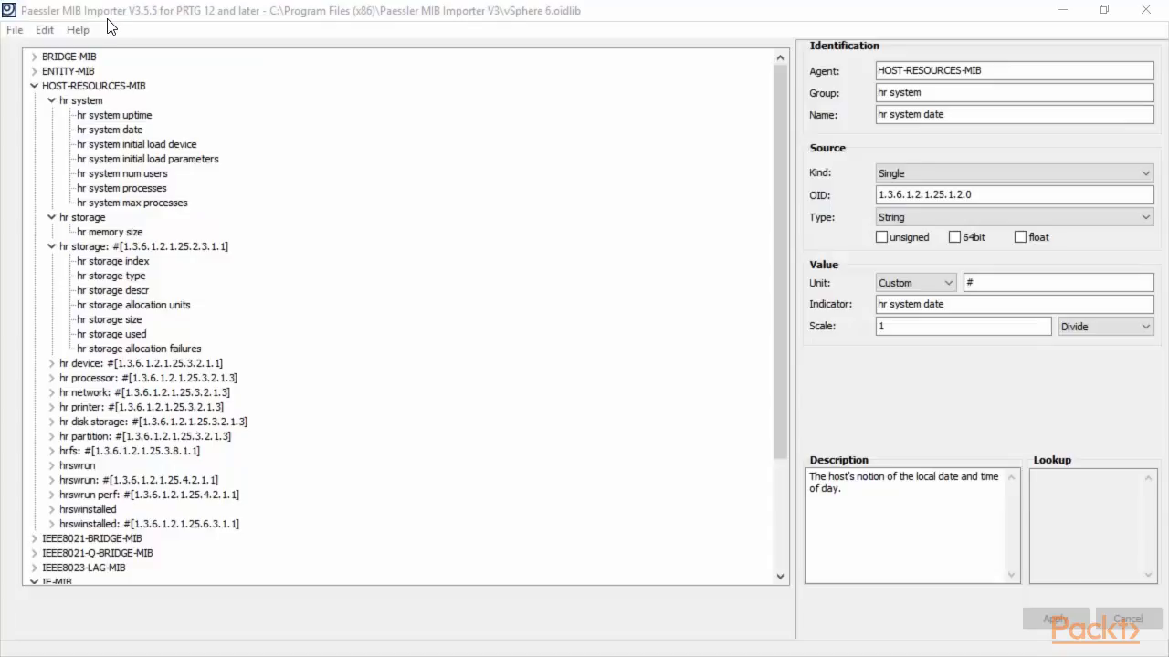
click(16, 31)
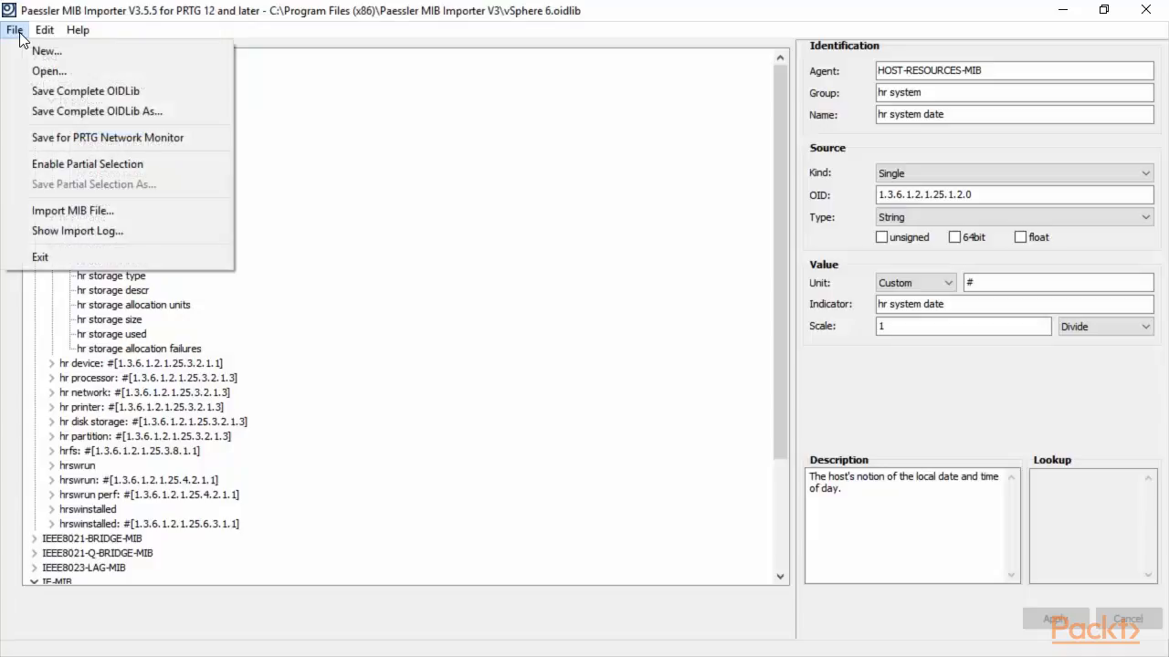
click(85, 210)
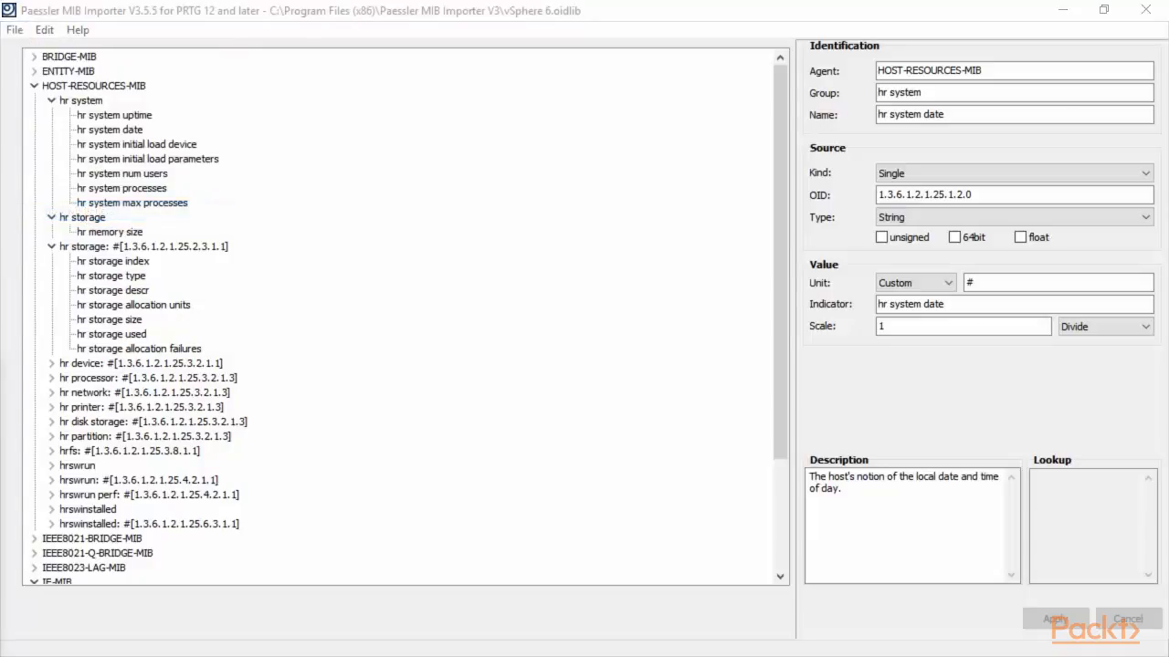
drag(457, 417, 573, 86)
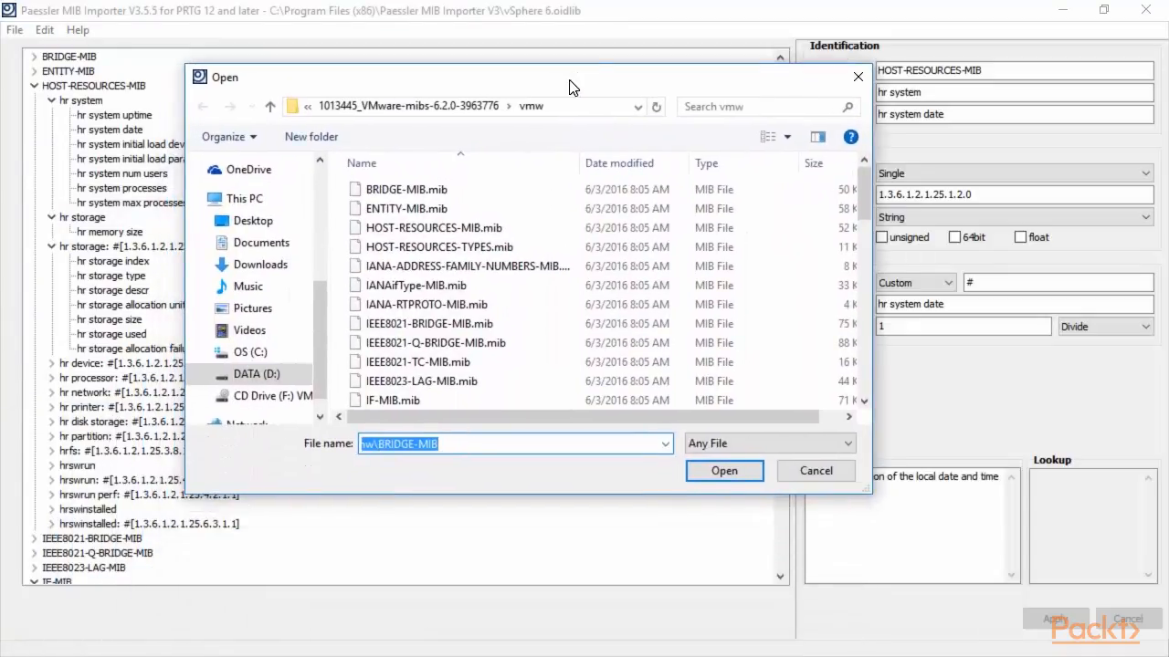
click(383, 191)
drag(865, 212, 866, 384)
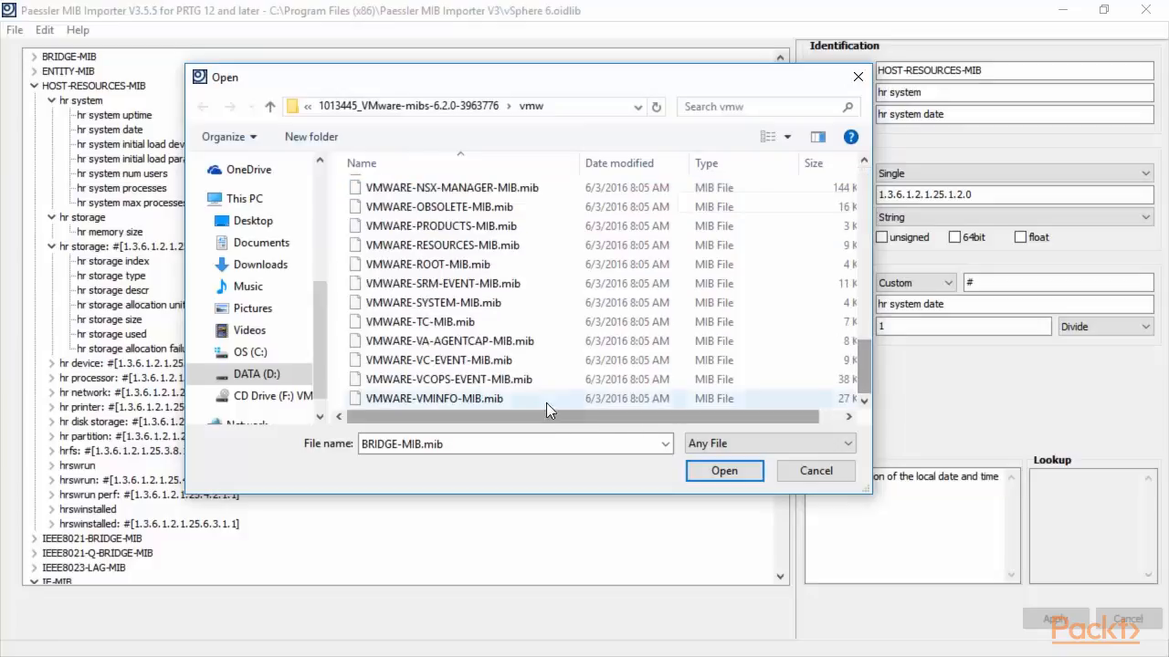
shift+click(525, 398)
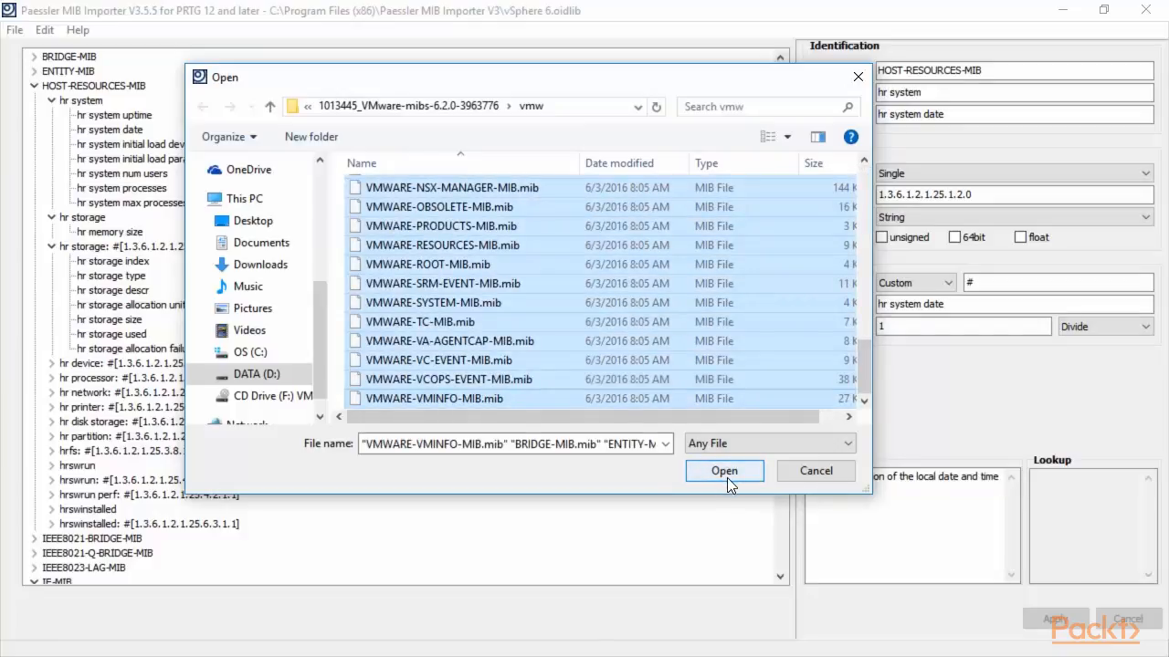
click(858, 78)
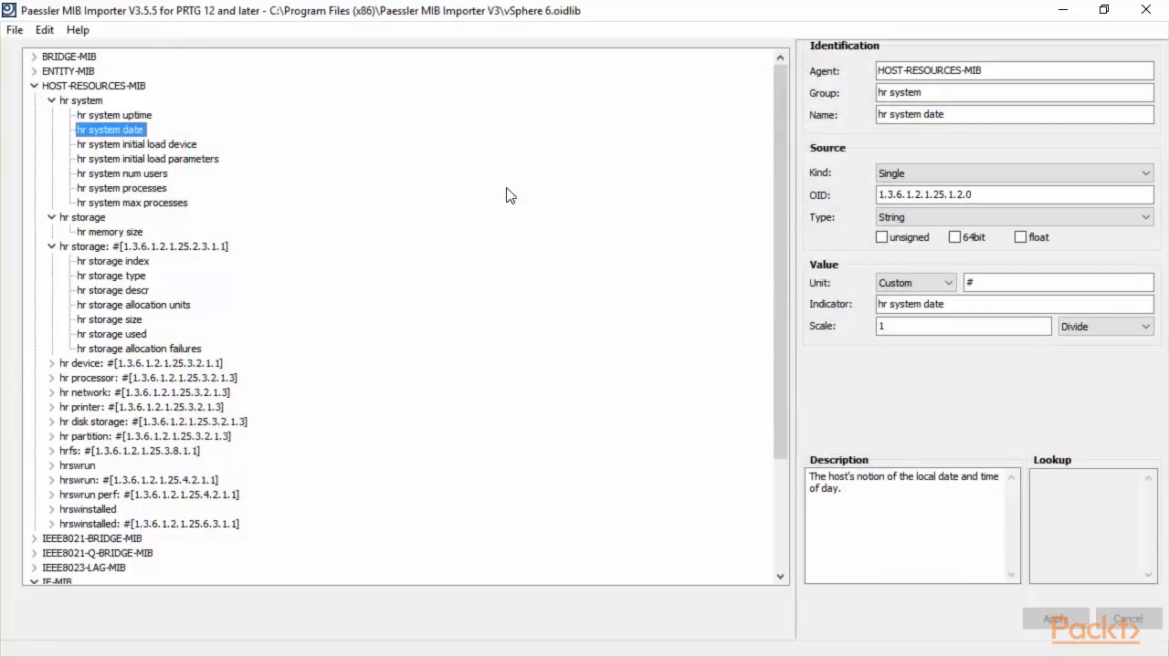
Toggle the HOST-RESOURCES-MIB and IF-MIB branches, inspect BRIDGE-MIB's dot1d base entry, then collapse BRIDGE-MIB.
click(33, 87)
click(33, 146)
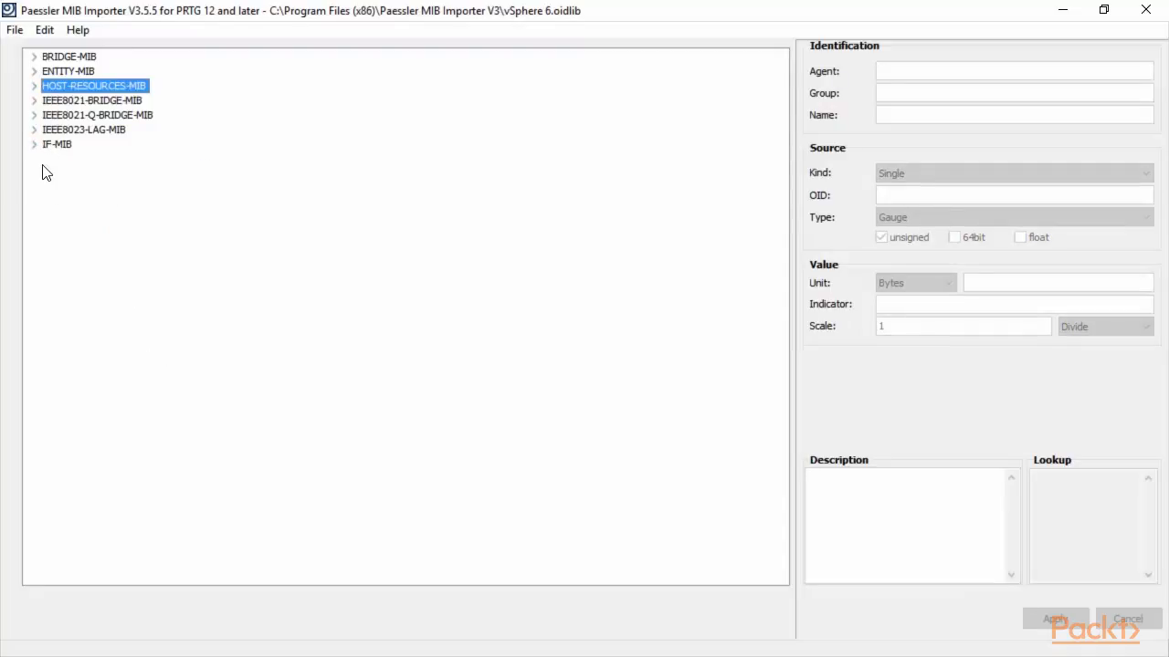
click(34, 56)
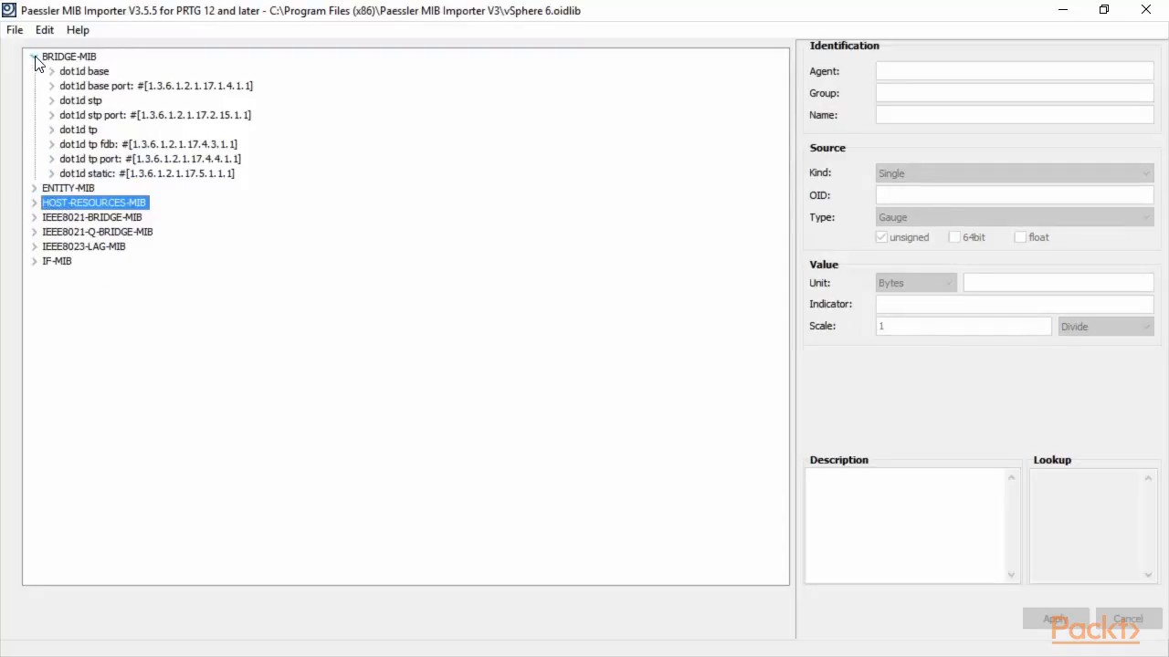
click(91, 73)
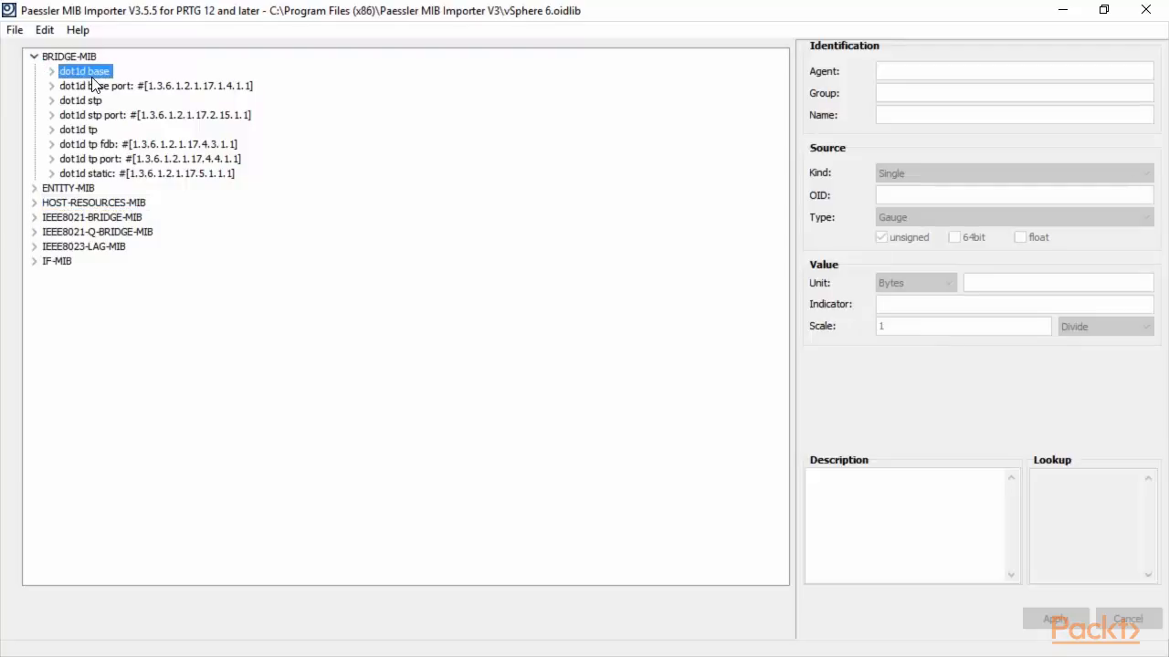
click(87, 85)
click(38, 56)
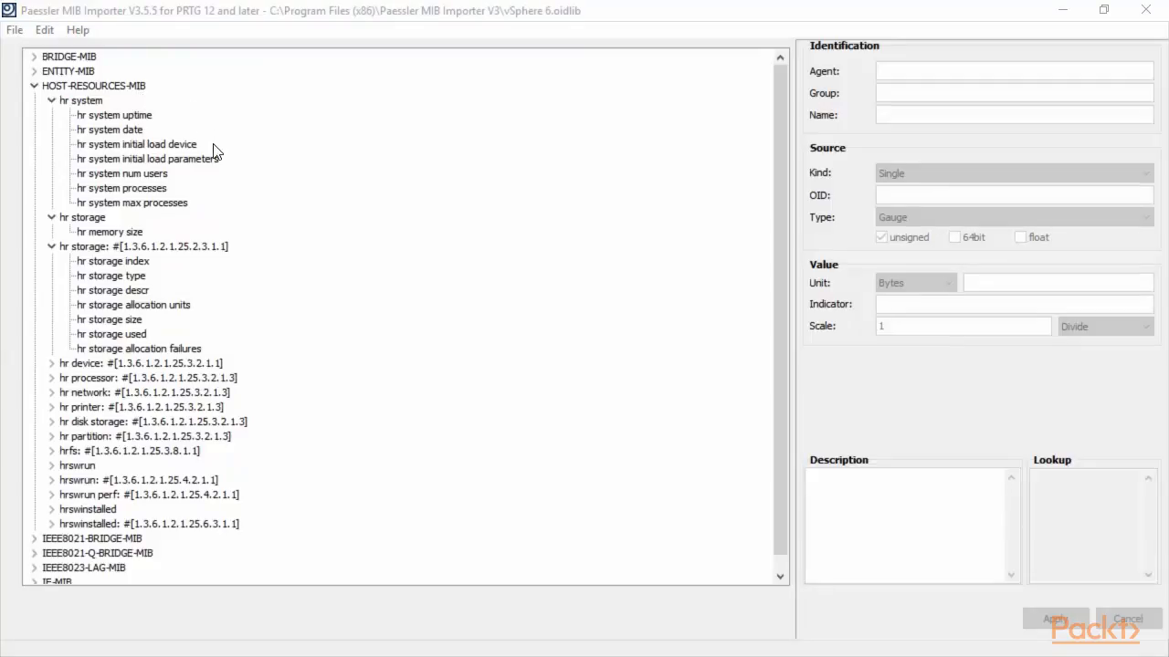
Show hr storage index and select its OID and description text.
click(93, 267)
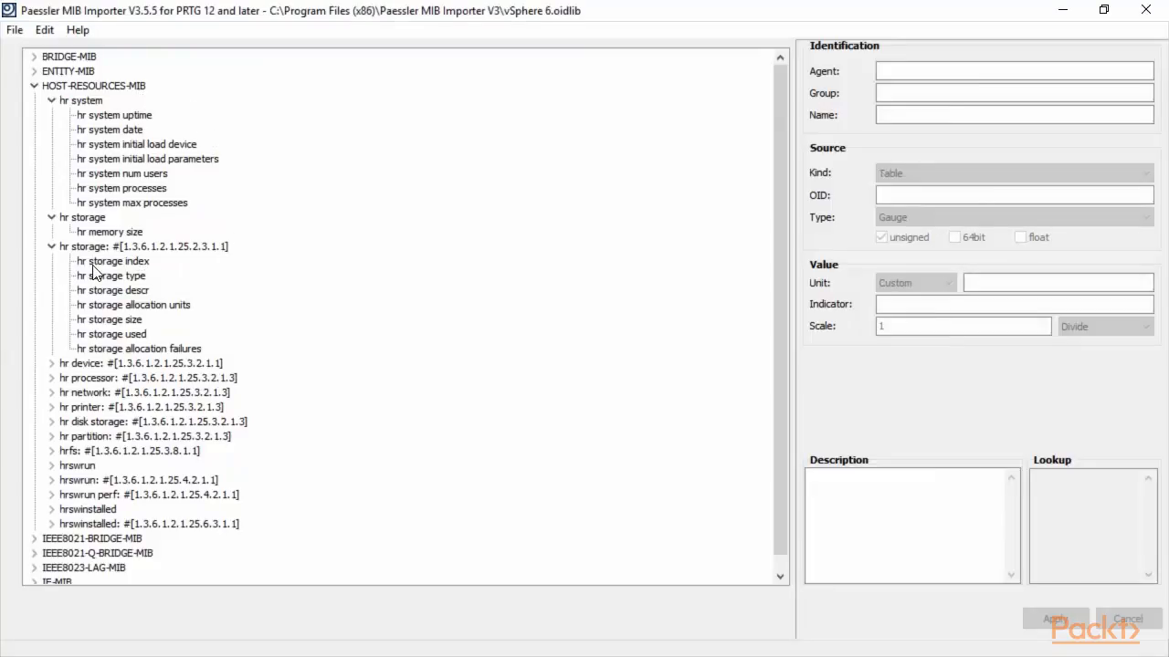
click(95, 262)
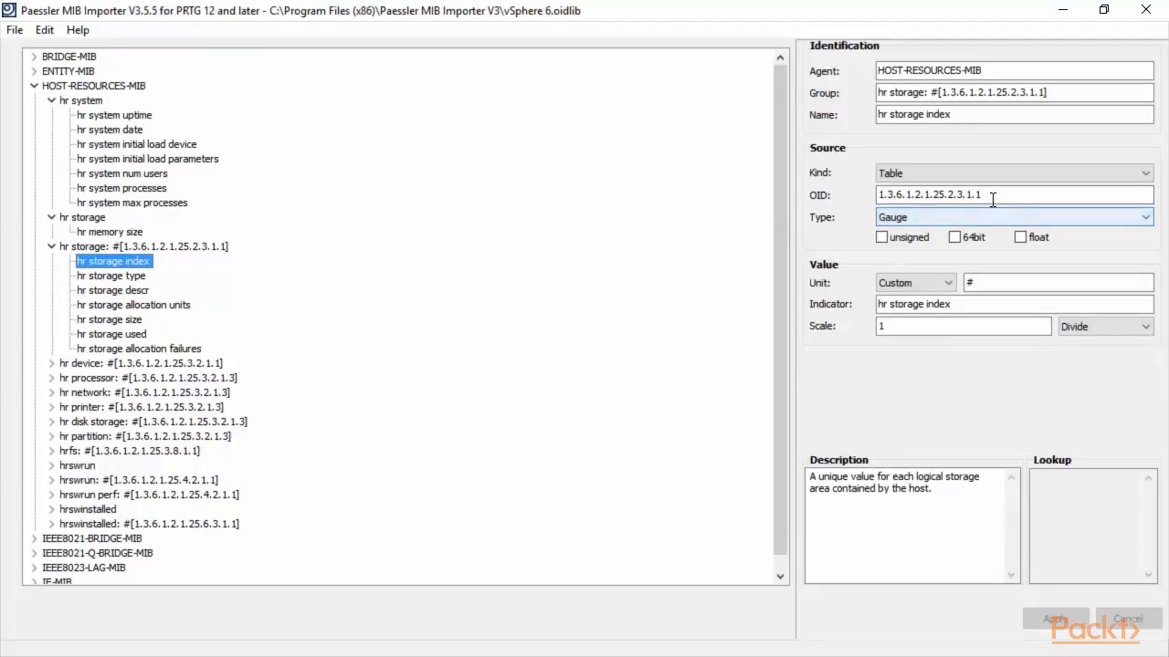
drag(993, 197, 826, 201)
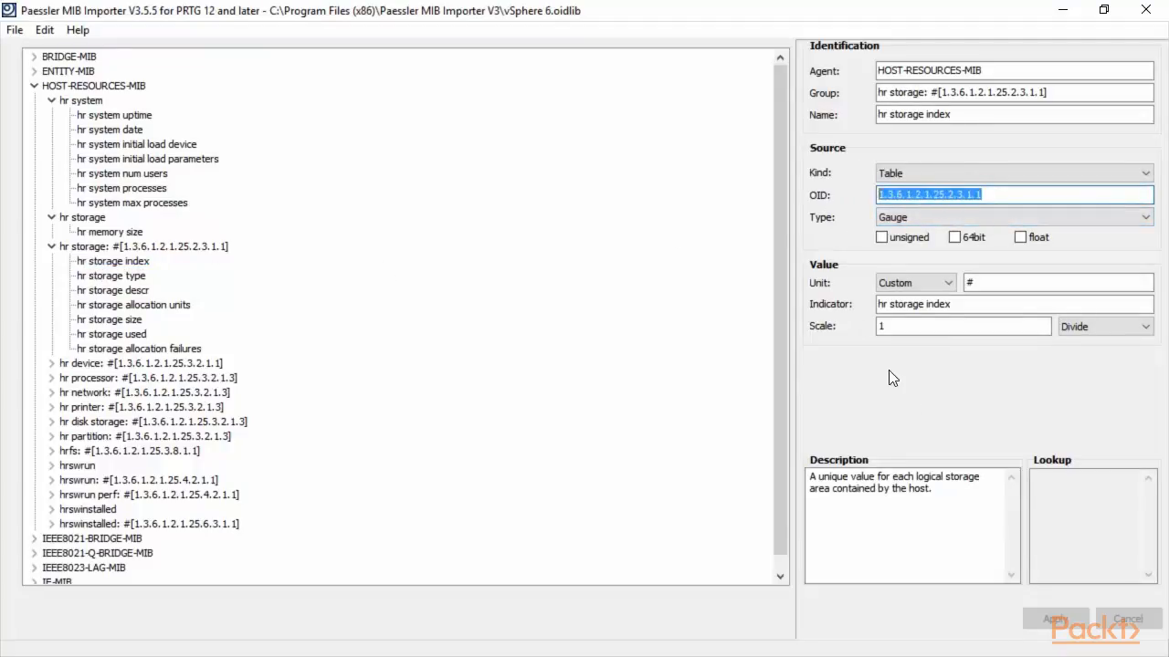
drag(989, 501, 805, 478)
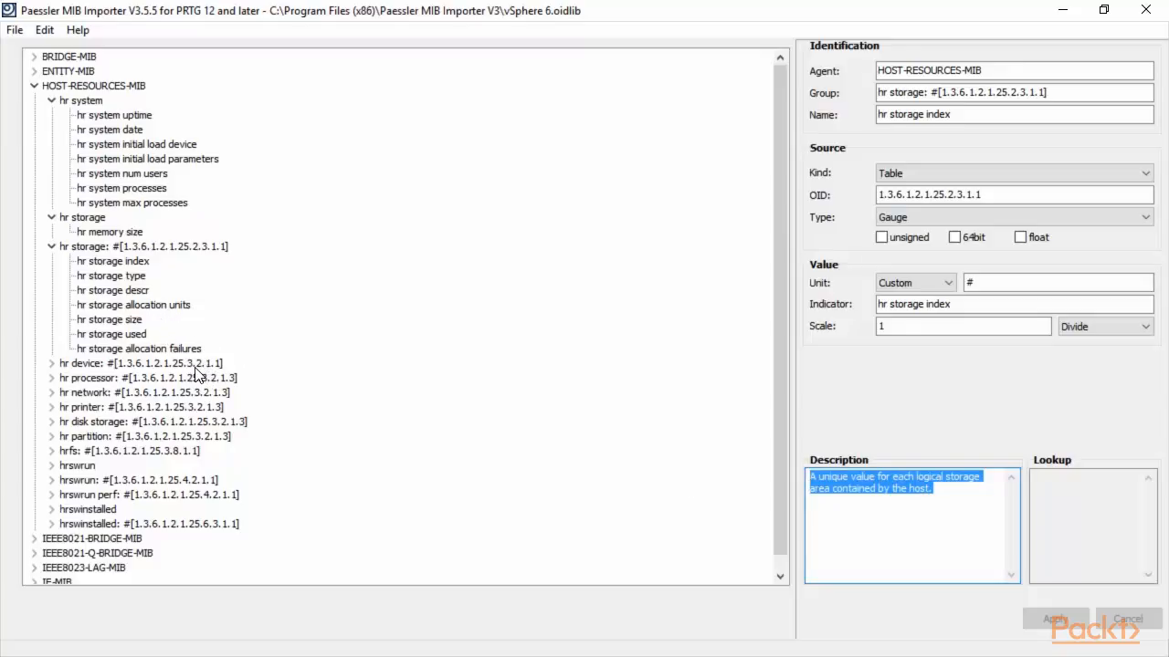
Show hr storage descr and select its OID 1.3.6.1.2.1.25.2.3.1.3 and description text.
click(142, 290)
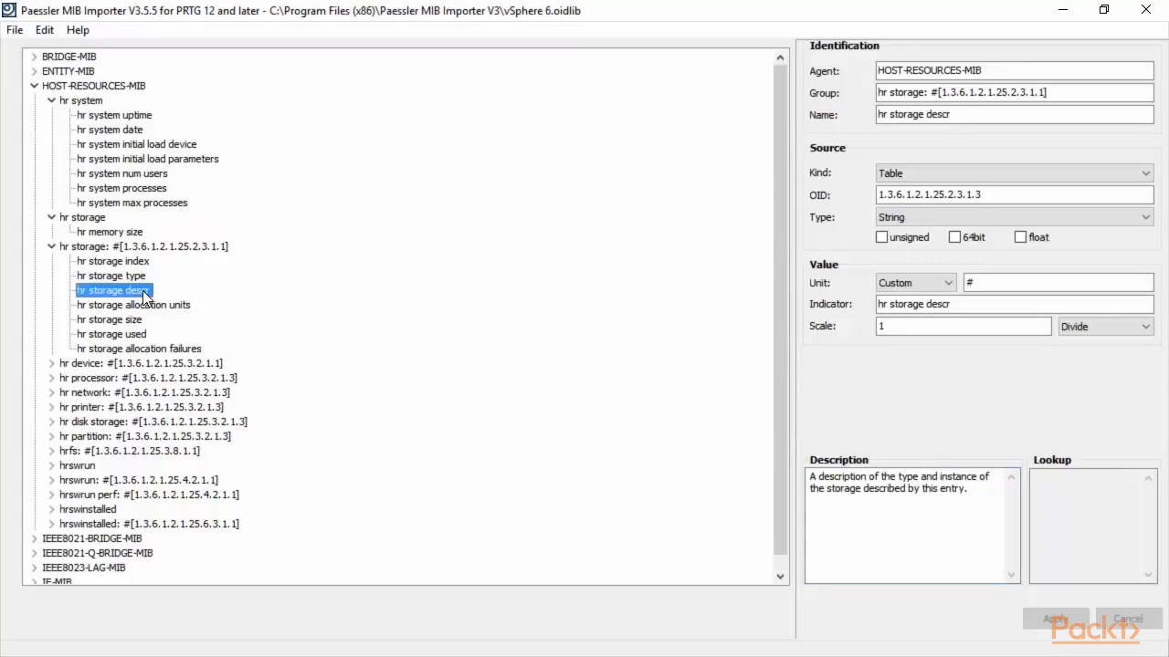
click(1000, 193)
drag(1000, 194, 861, 196)
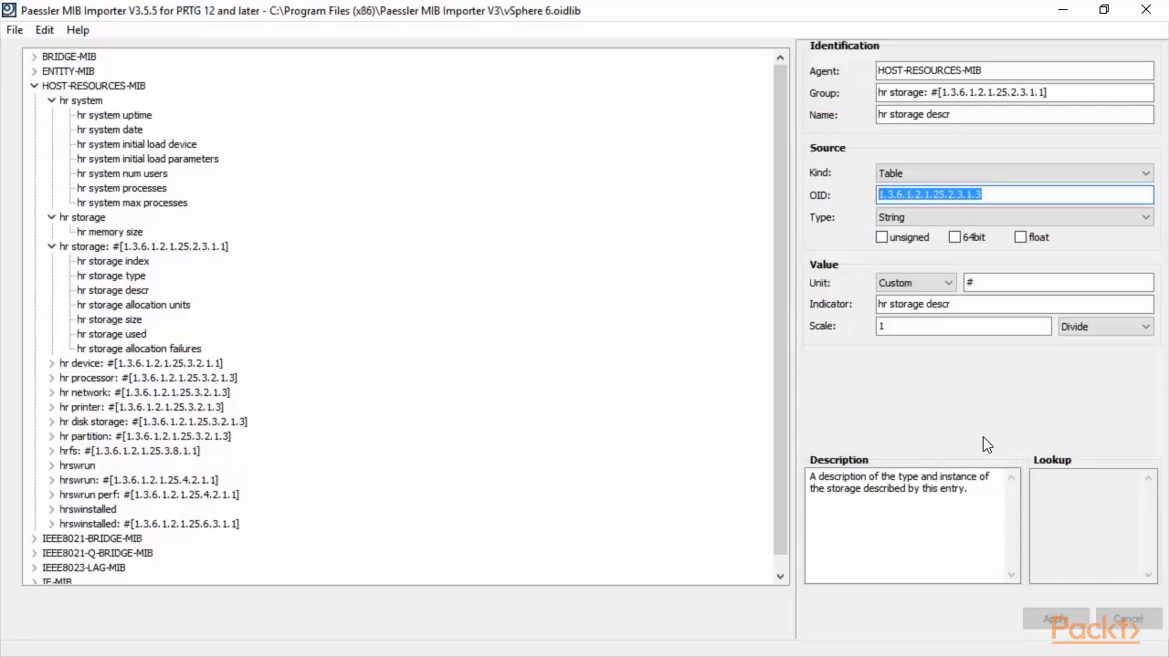
drag(997, 497, 791, 477)
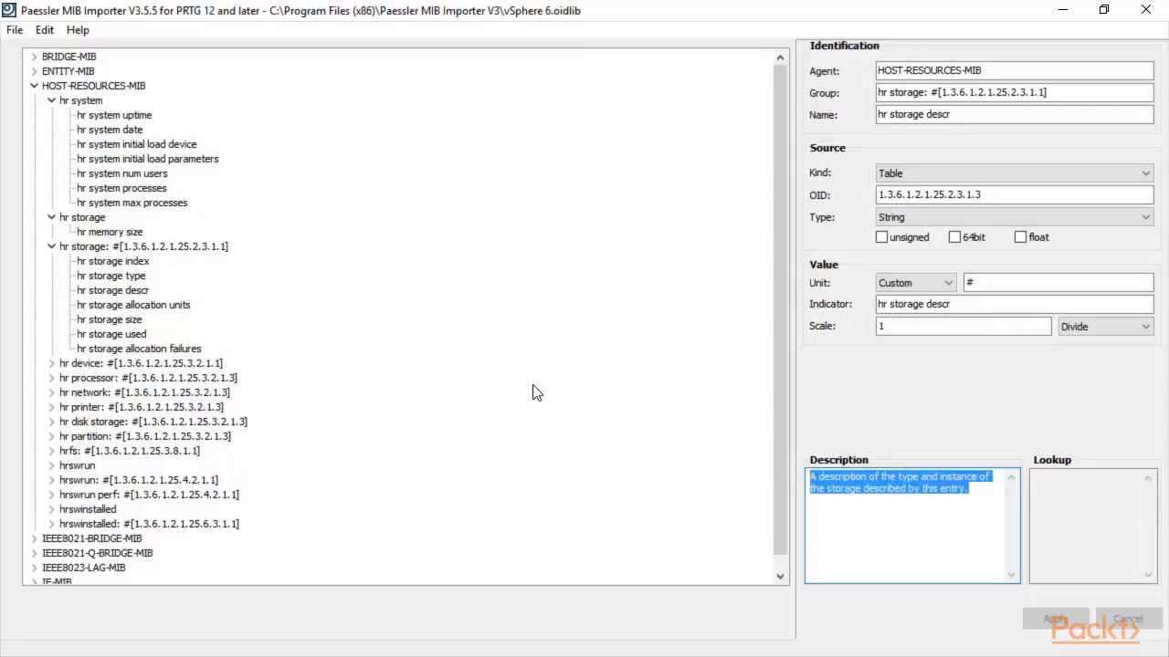
scroll(535, 392, down, 1)
Expand IEEE8023-LAG-MIB, browse its dot3ad agg and agg port entries, then collapse it.
click(36, 553)
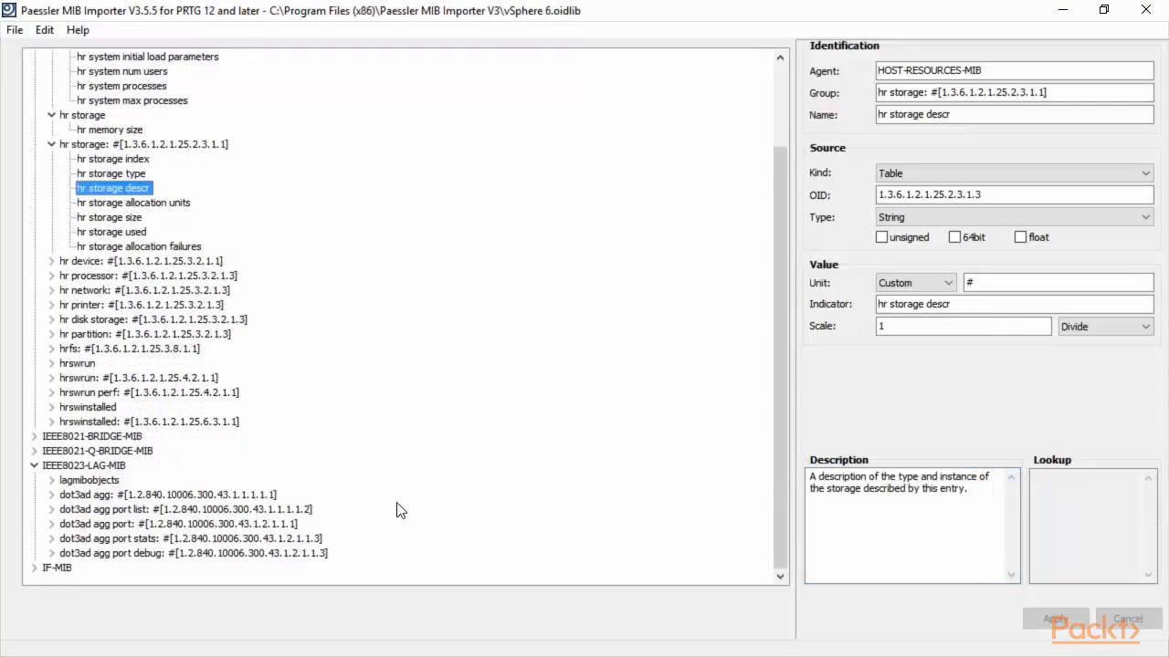
click(82, 495)
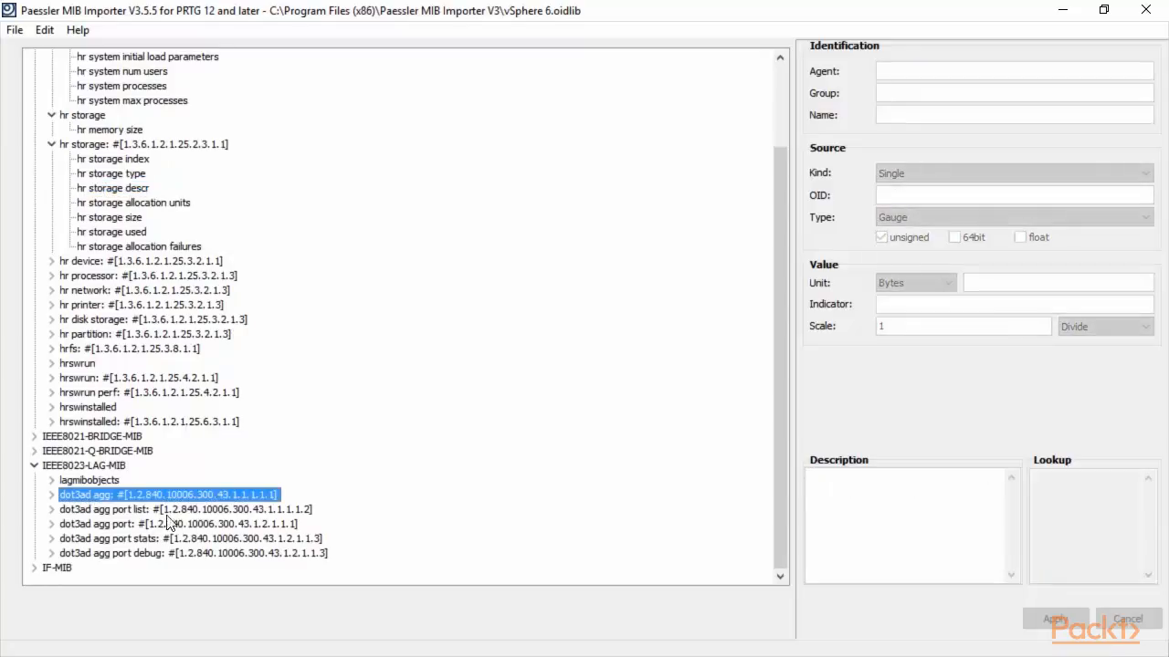
click(195, 513)
click(207, 525)
click(221, 538)
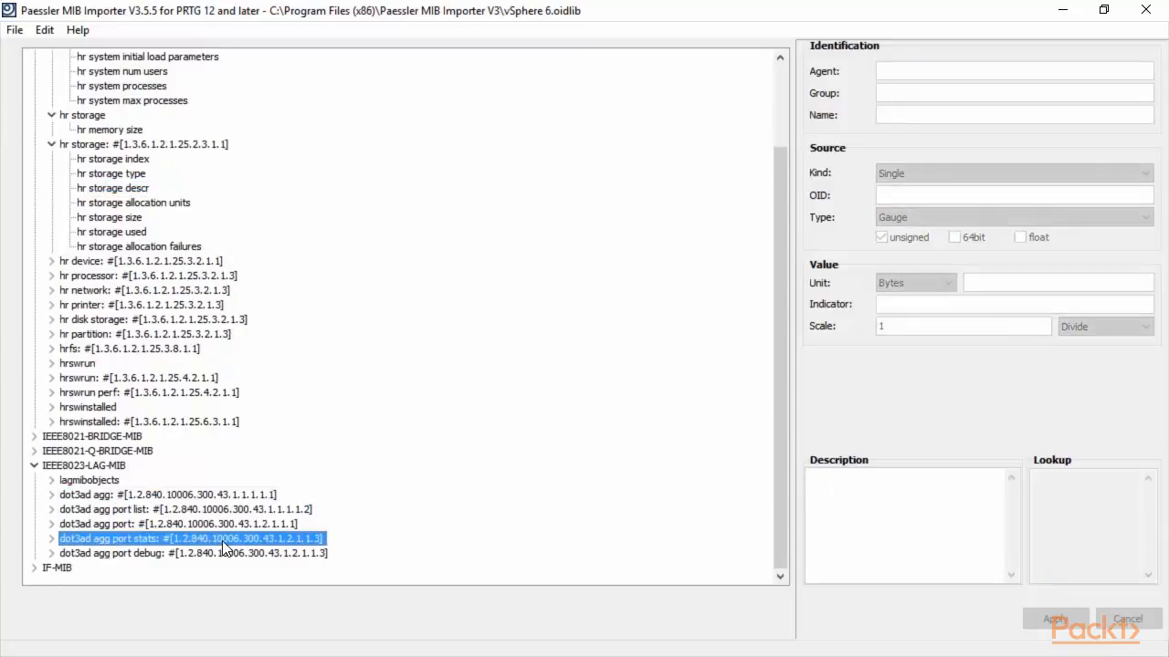
click(227, 551)
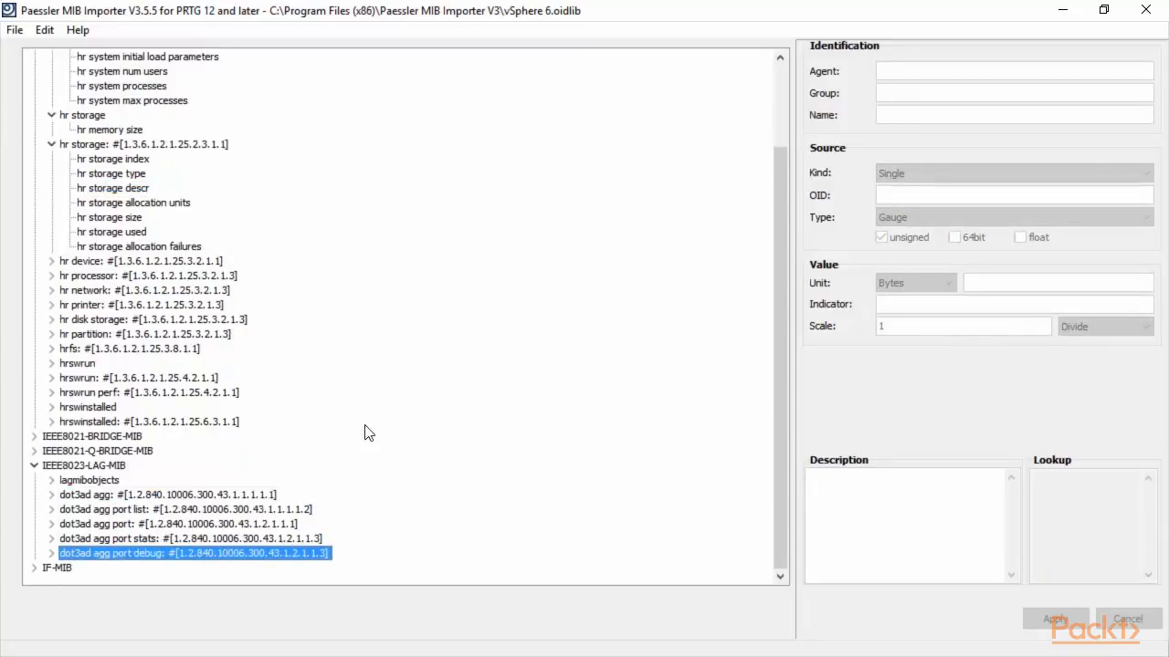
click(34, 466)
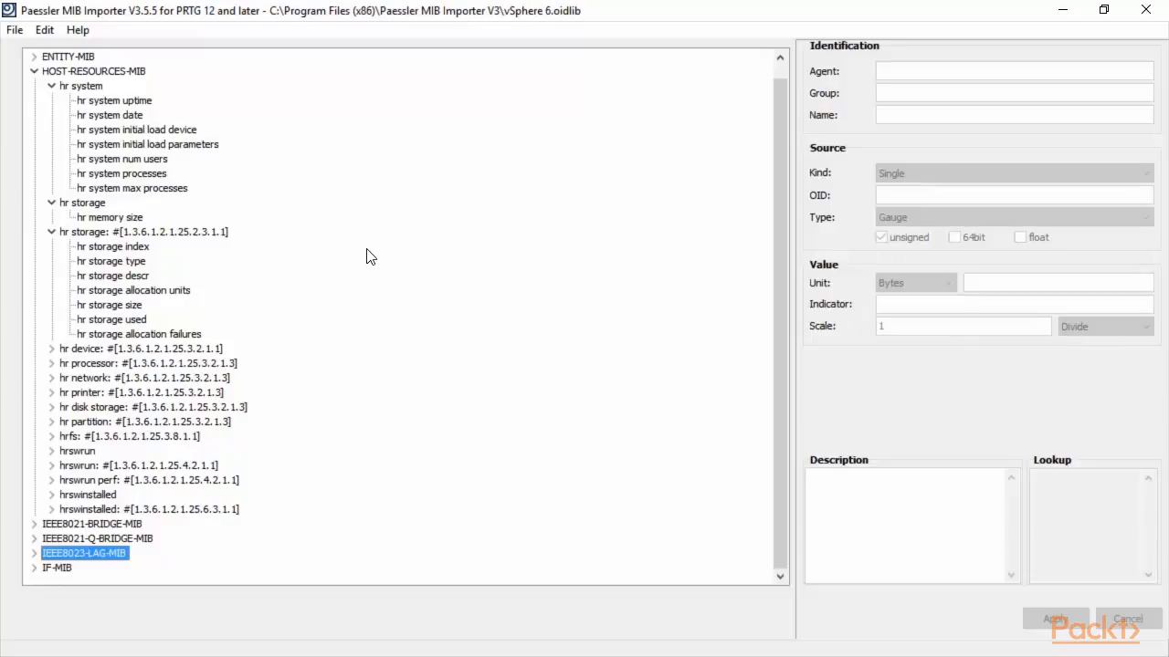
Show hr system num users and select its OID 1.3.6.1.2.1.25.1.5.0 and description.
click(162, 146)
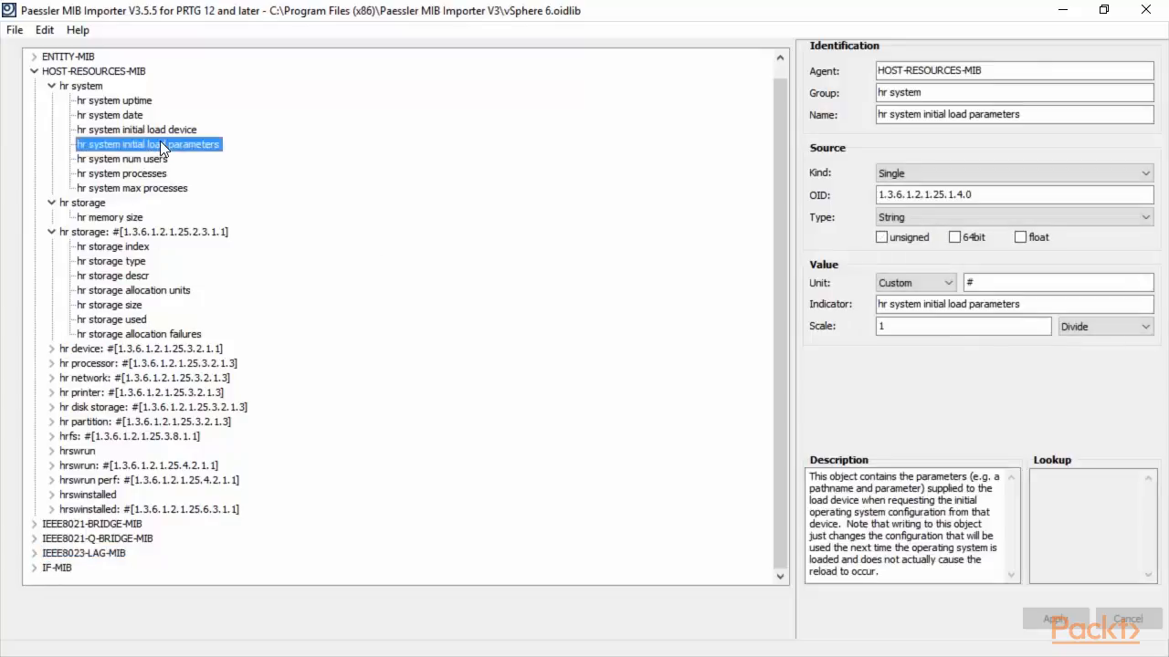
click(152, 159)
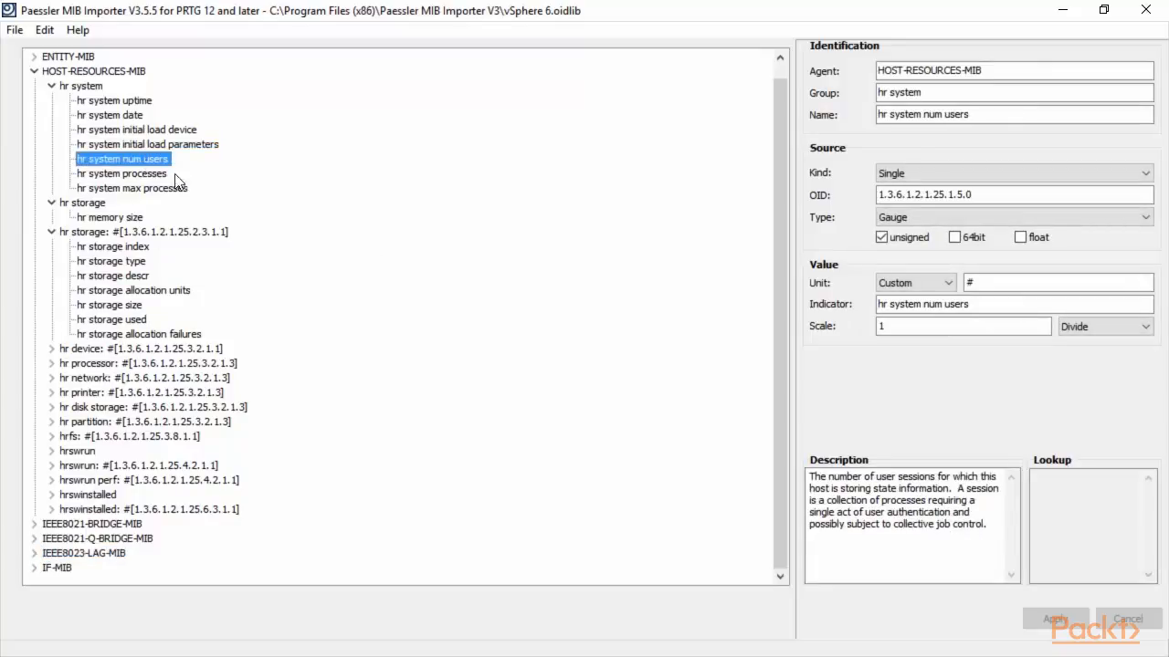
click(983, 193)
drag(983, 194, 849, 203)
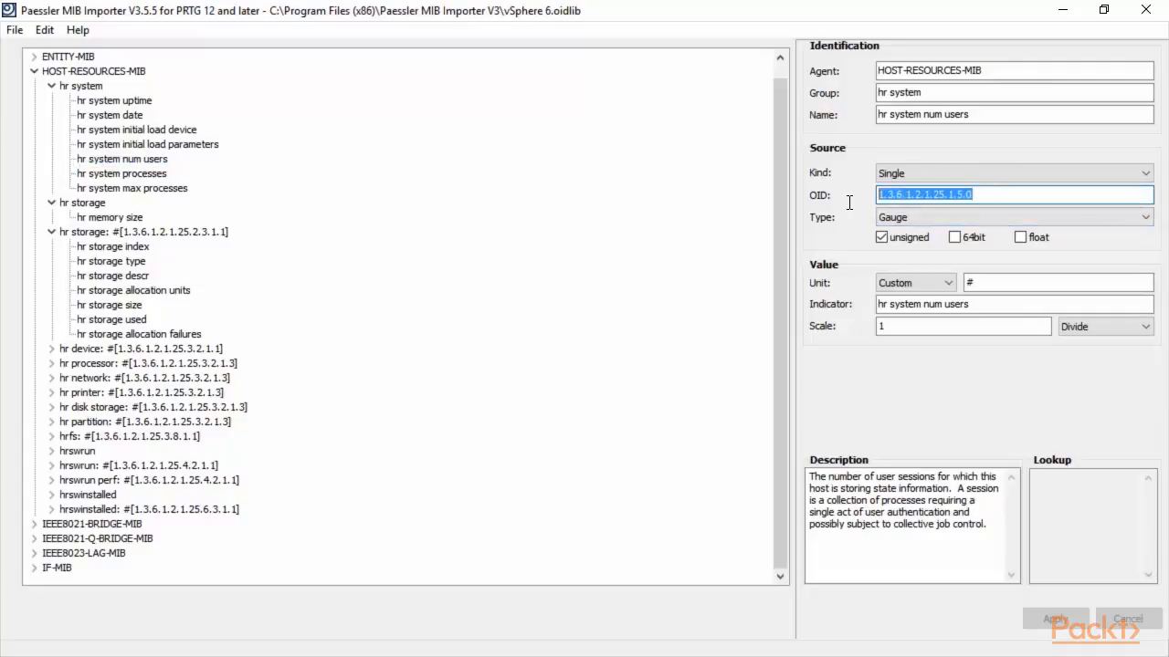
click(1002, 523)
drag(987, 525, 809, 474)
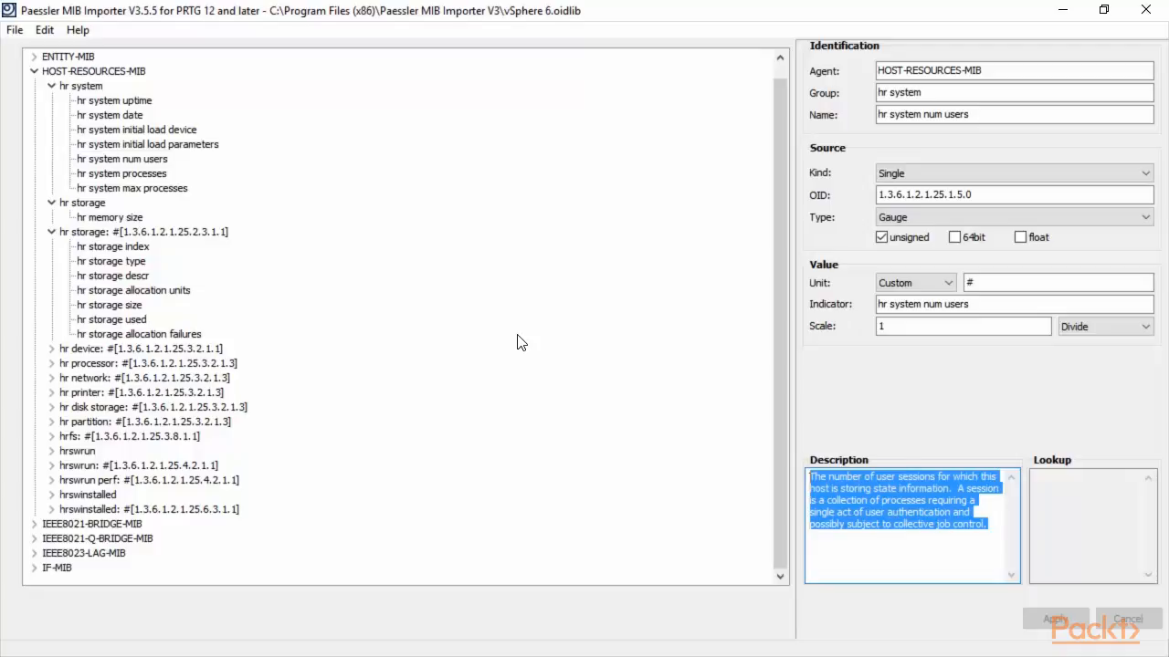
drag(993, 194, 855, 193)
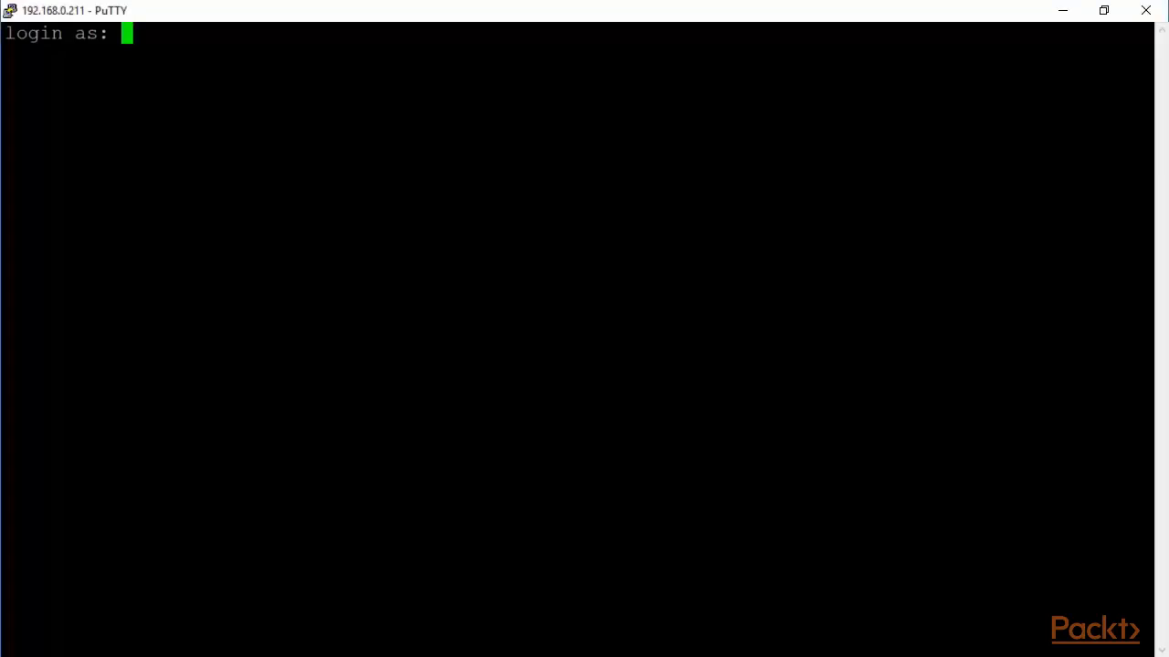
Log in to the ESXi host's PuTTY session as root with the account password.
text(root)
key(Return)
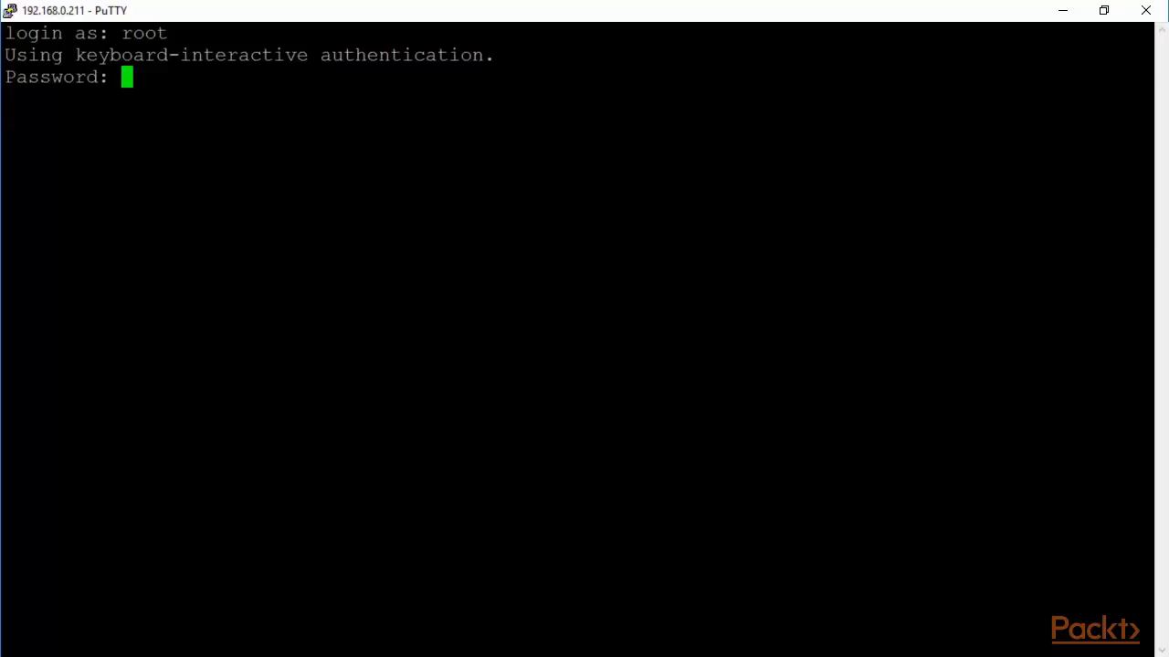
key(Return)
key(Return)
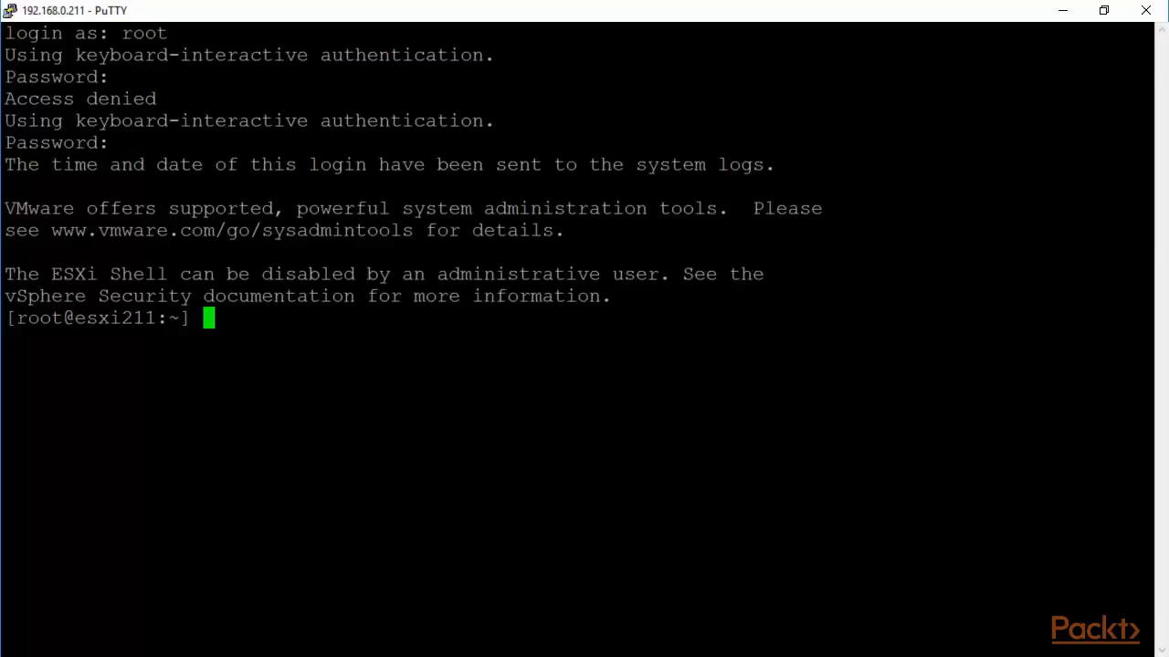
Run 'esxcli system snmp' and then 'esxcli system snmp get' to show the SNMP agent configuration.
text(esxcli s)
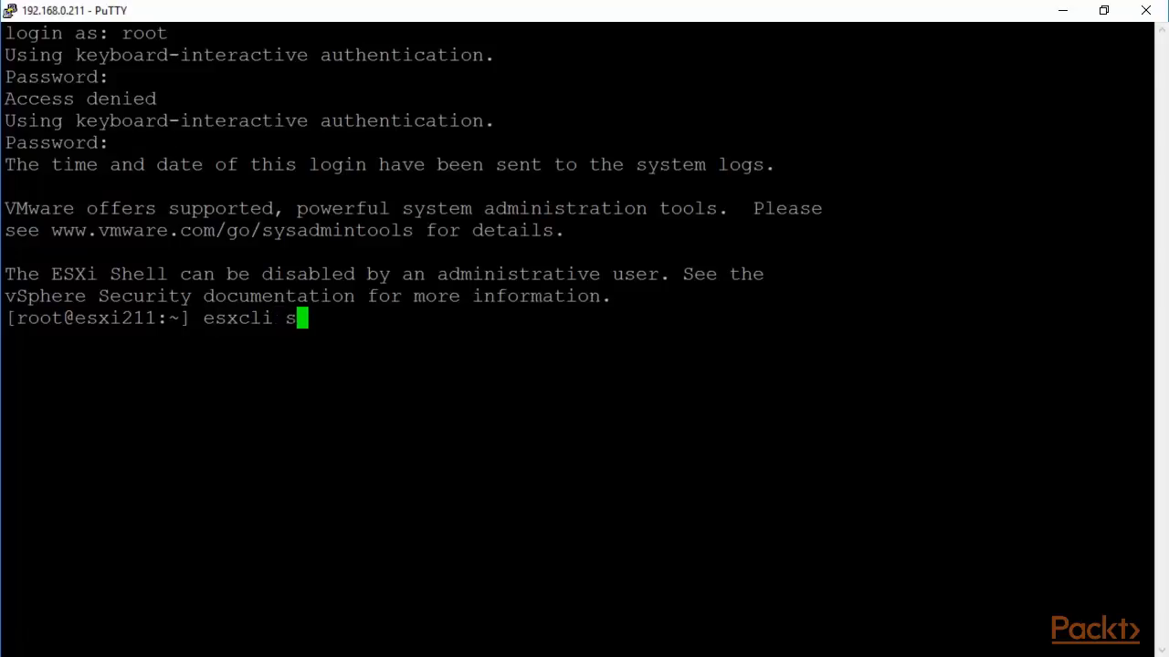
text(ystem)
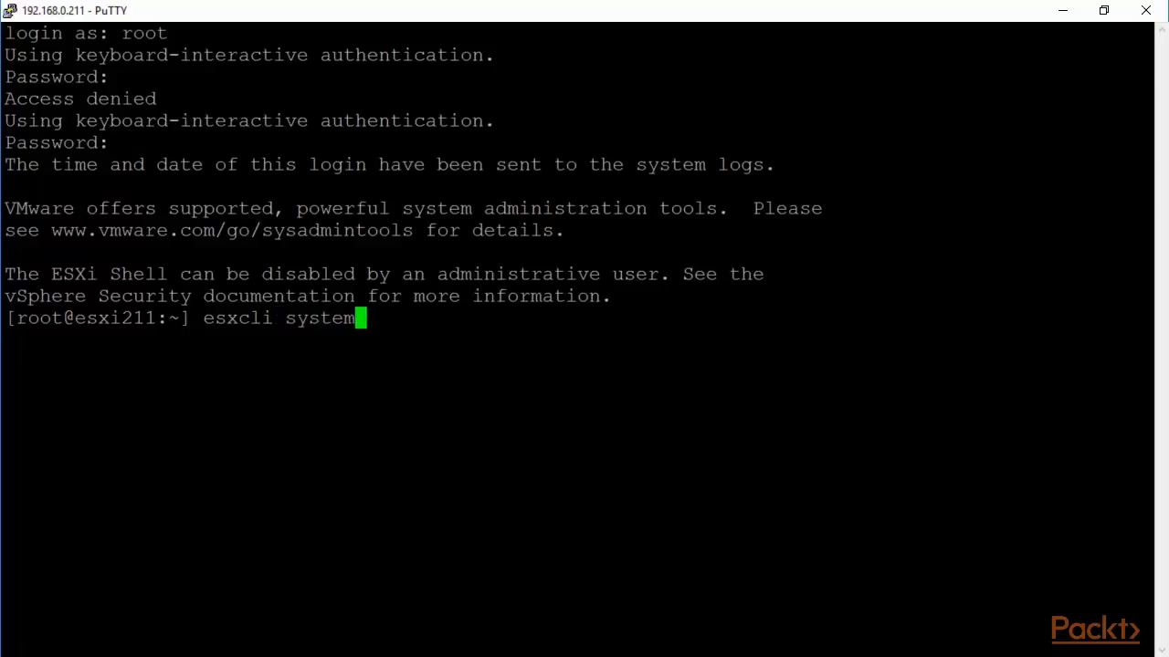
text( snmp)
key(Return)
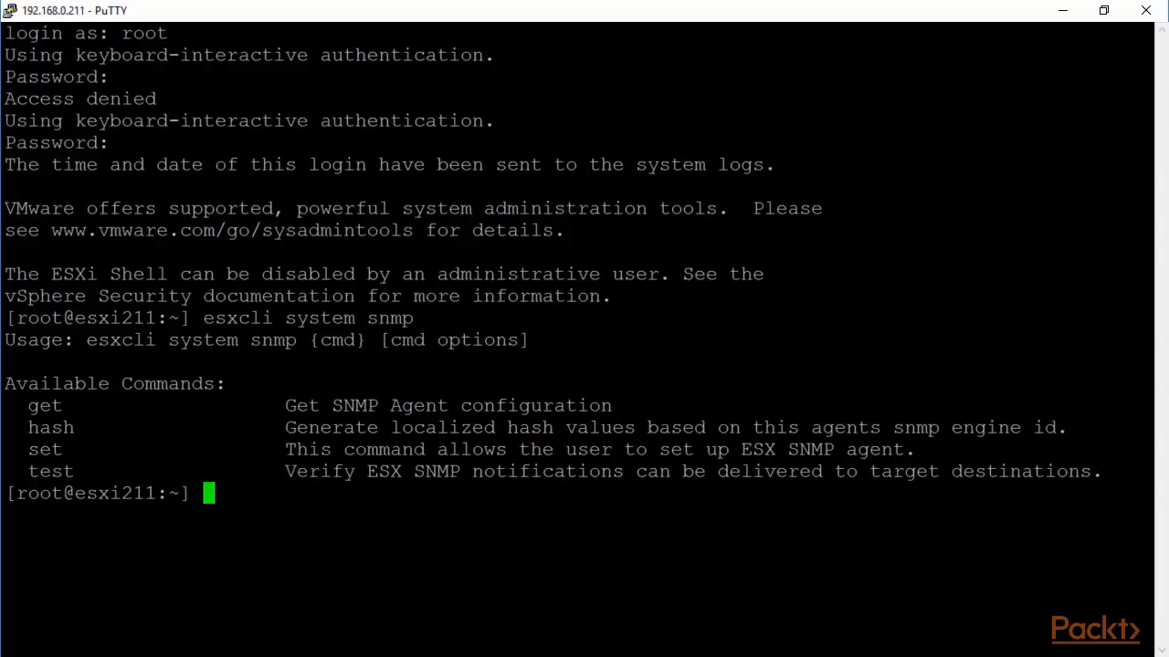
key(Up)
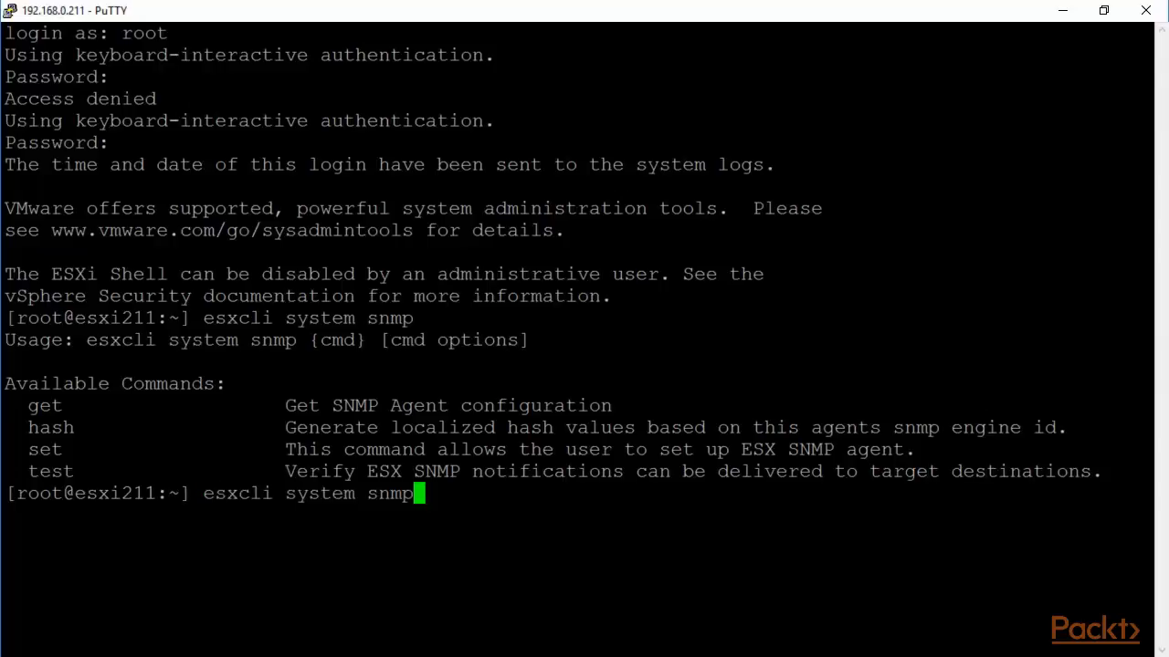
text(get)
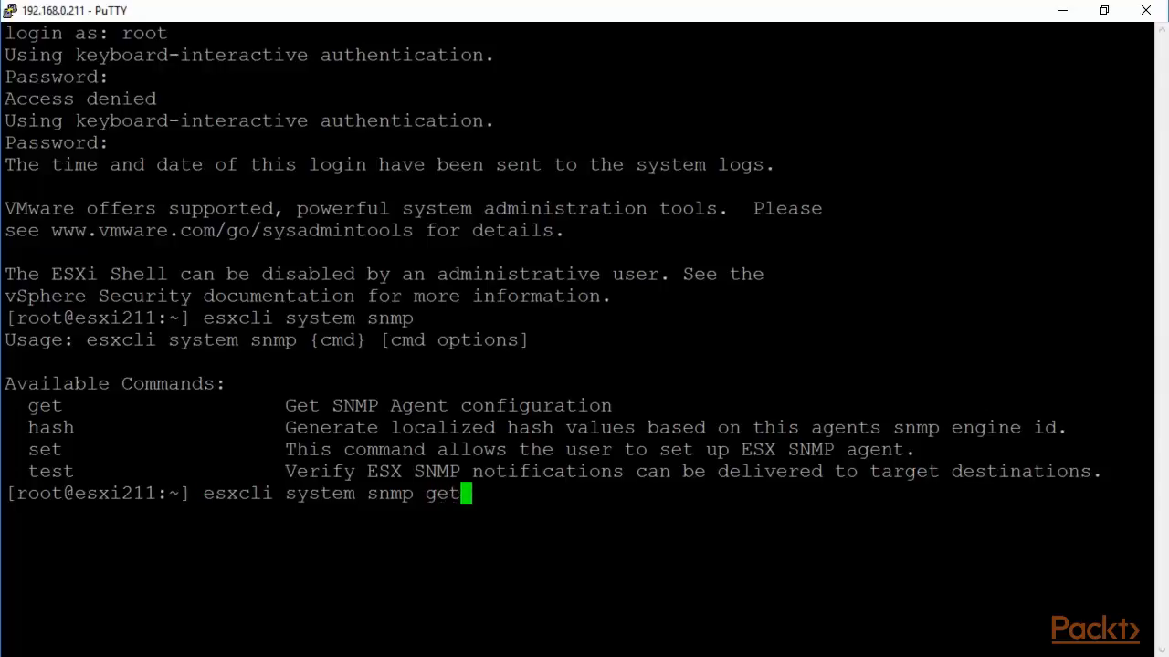
key(Return)
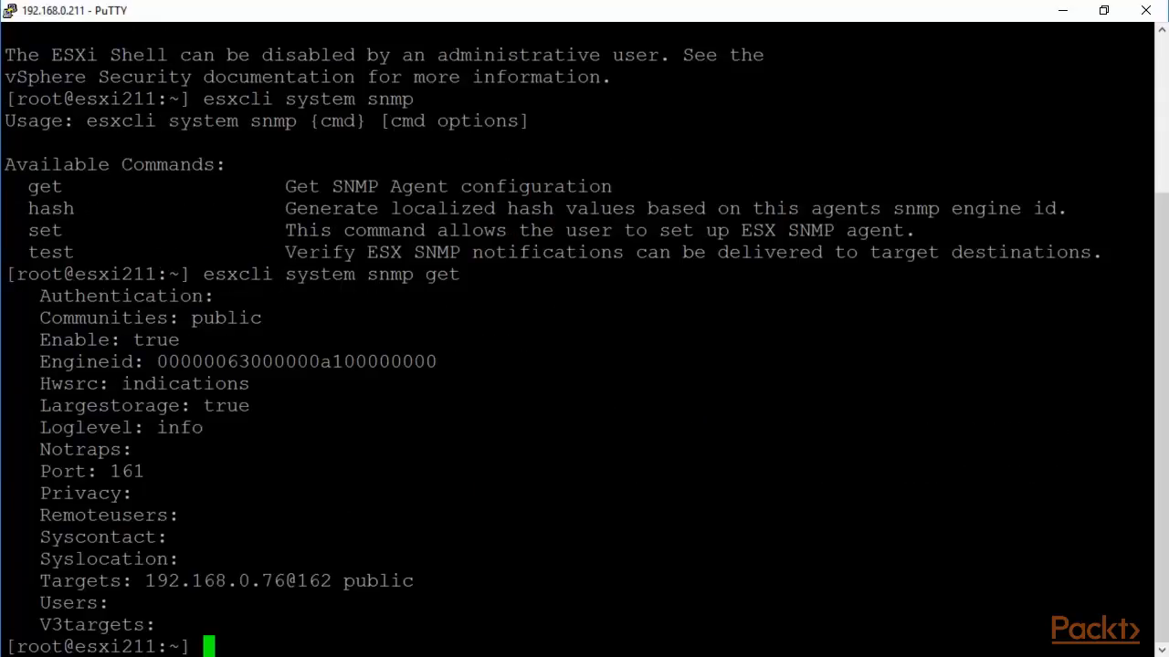
Highlight community public, Enable true, log level info, port 161 and target 192.168.0.76@162 public, then return to SNMP Tester.
drag(269, 317, 192, 318)
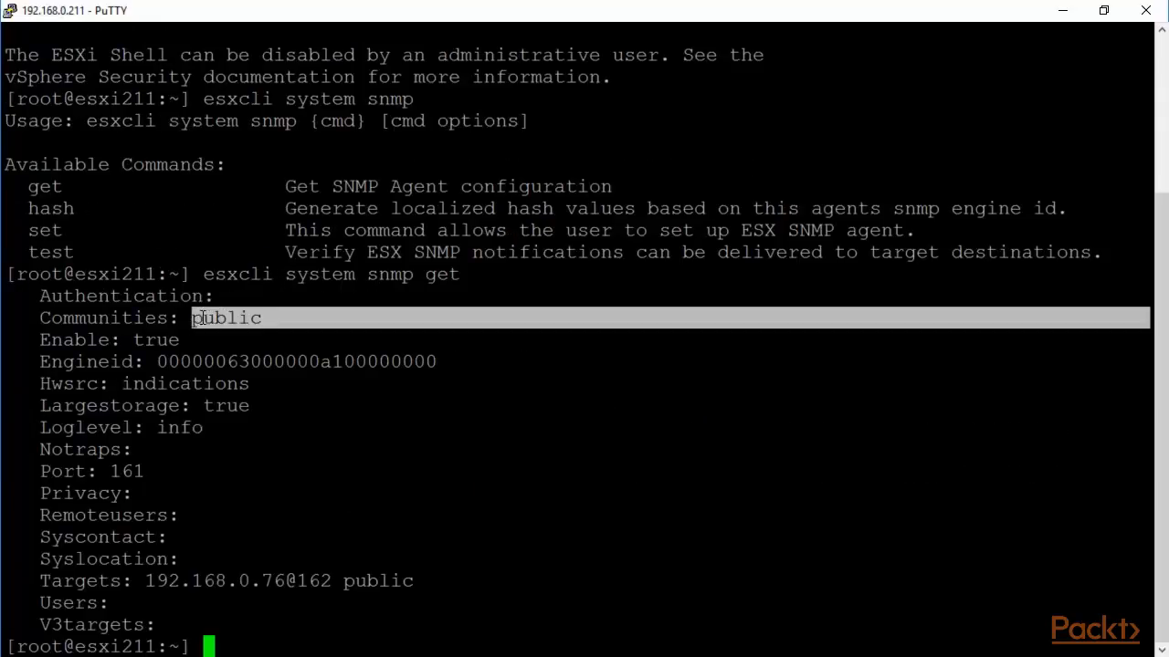
drag(274, 340, 134, 340)
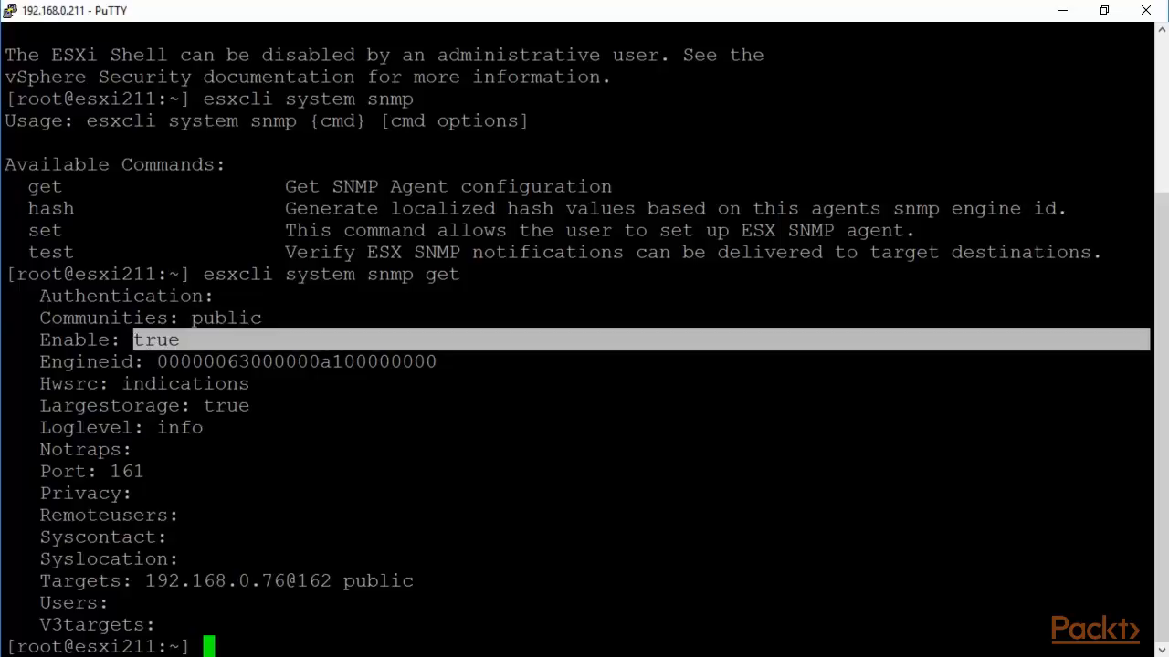
drag(228, 427, 159, 427)
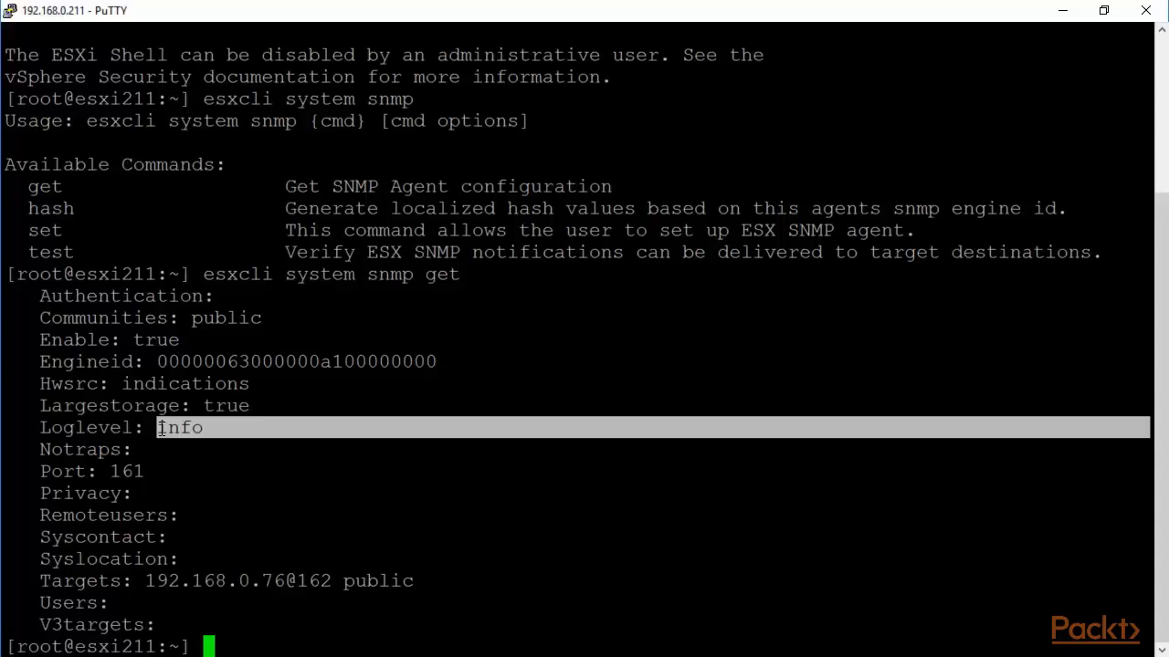
drag(274, 471, 111, 471)
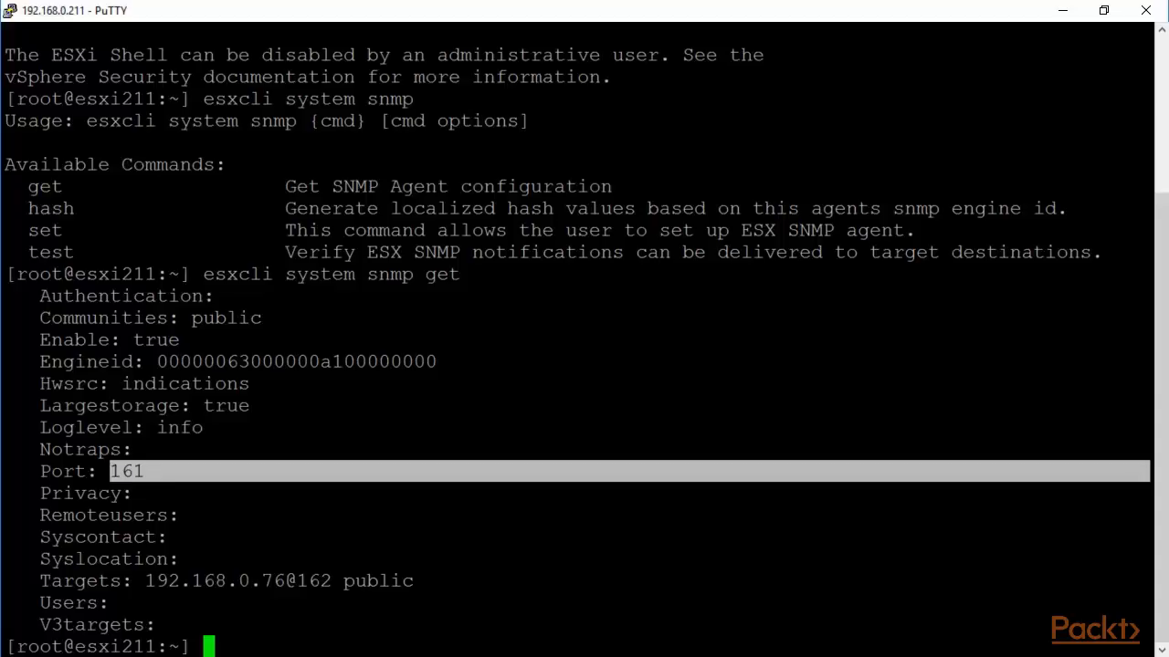
drag(439, 581, 152, 585)
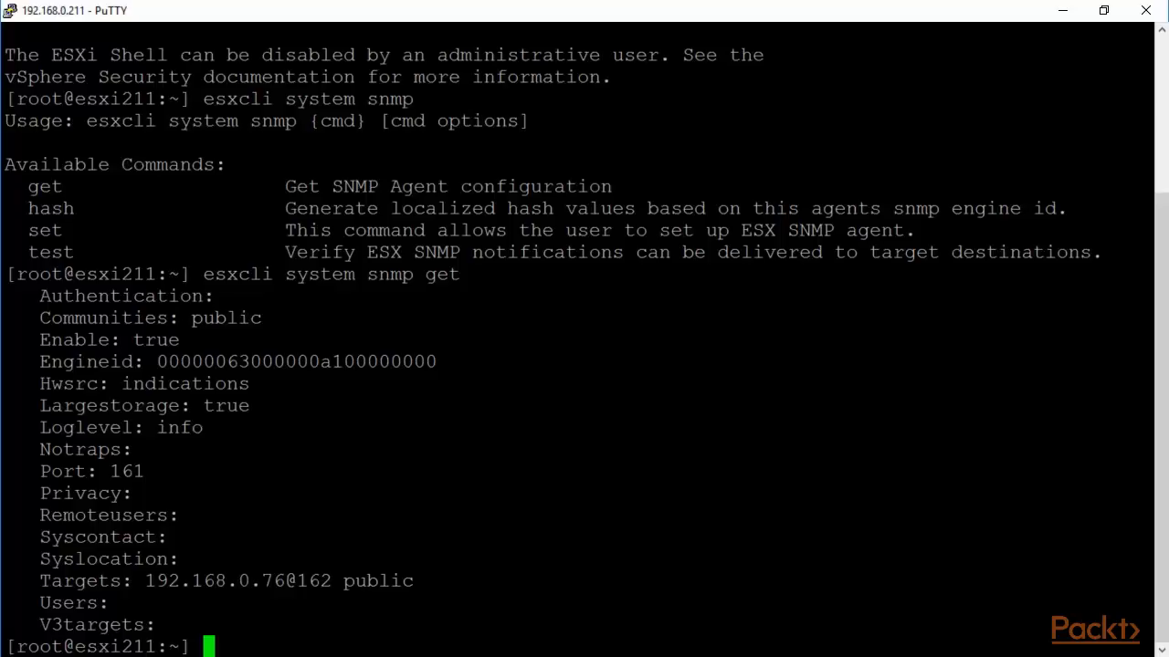
key(alt+Tab)
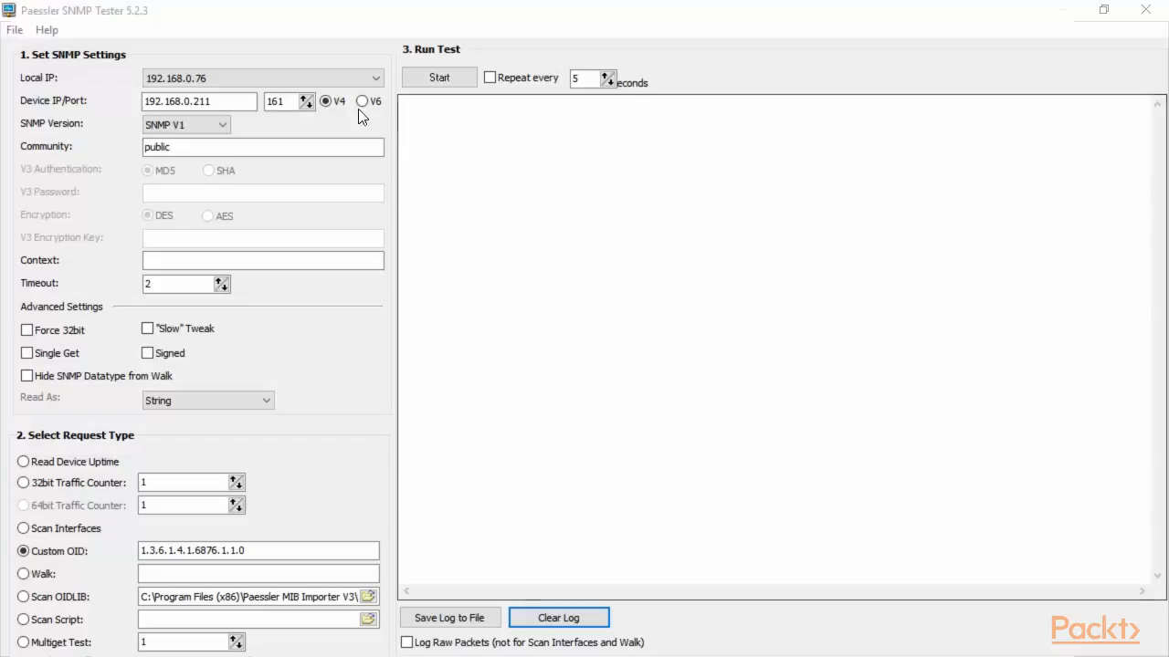
drag(247, 100, 132, 102)
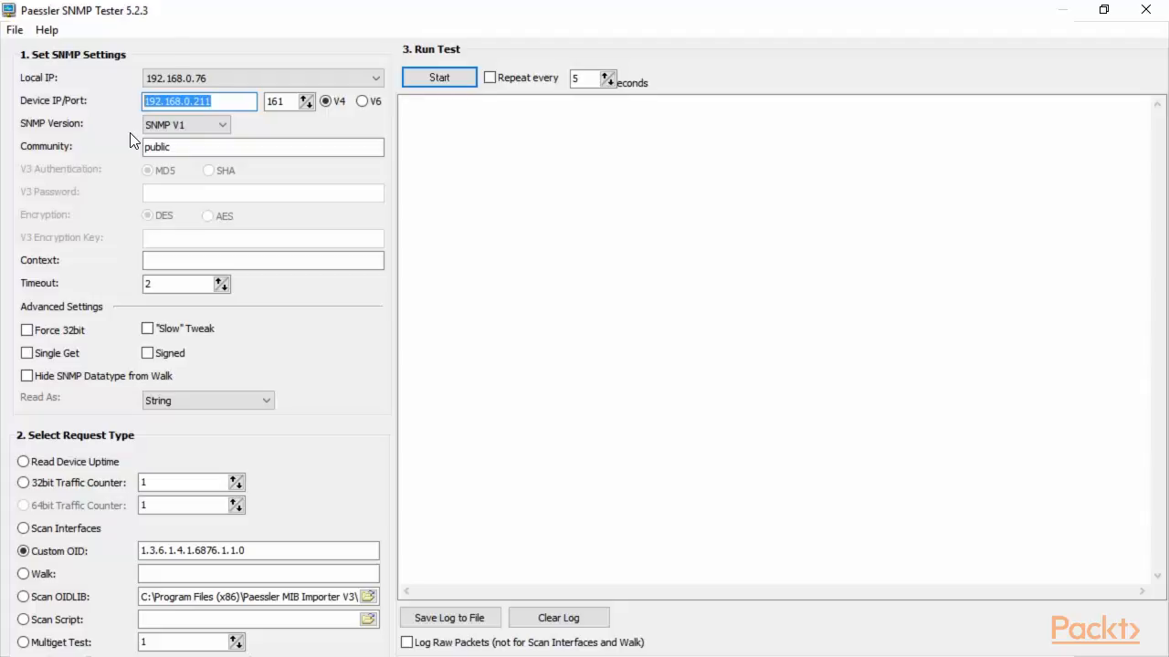
click(517, 168)
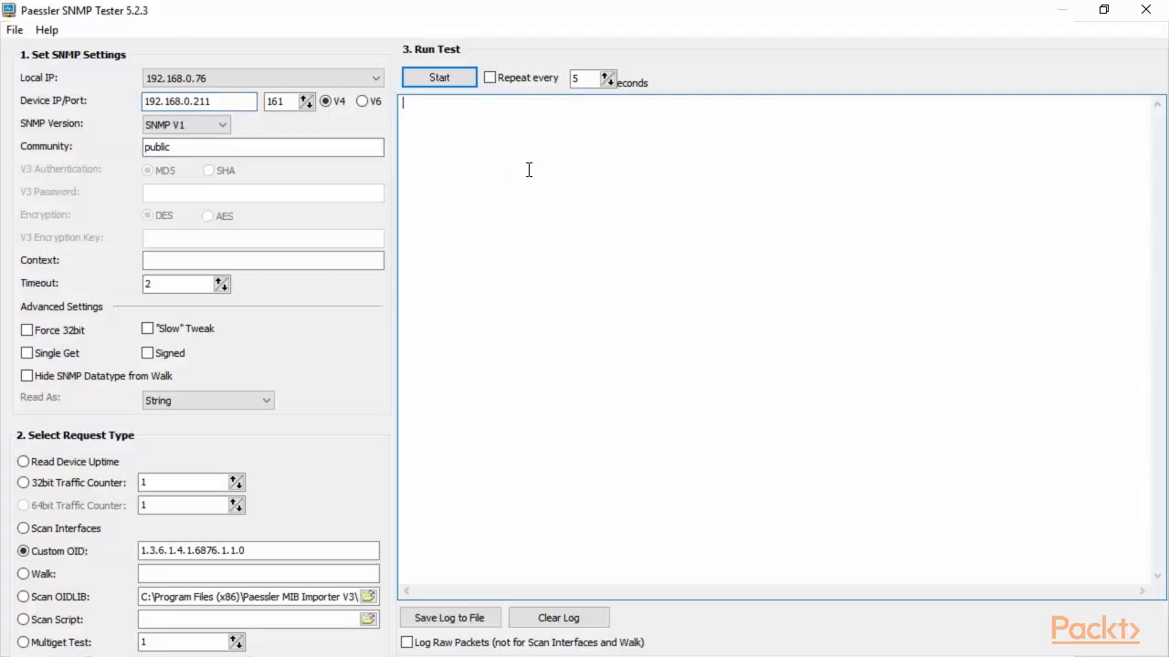
click(227, 87)
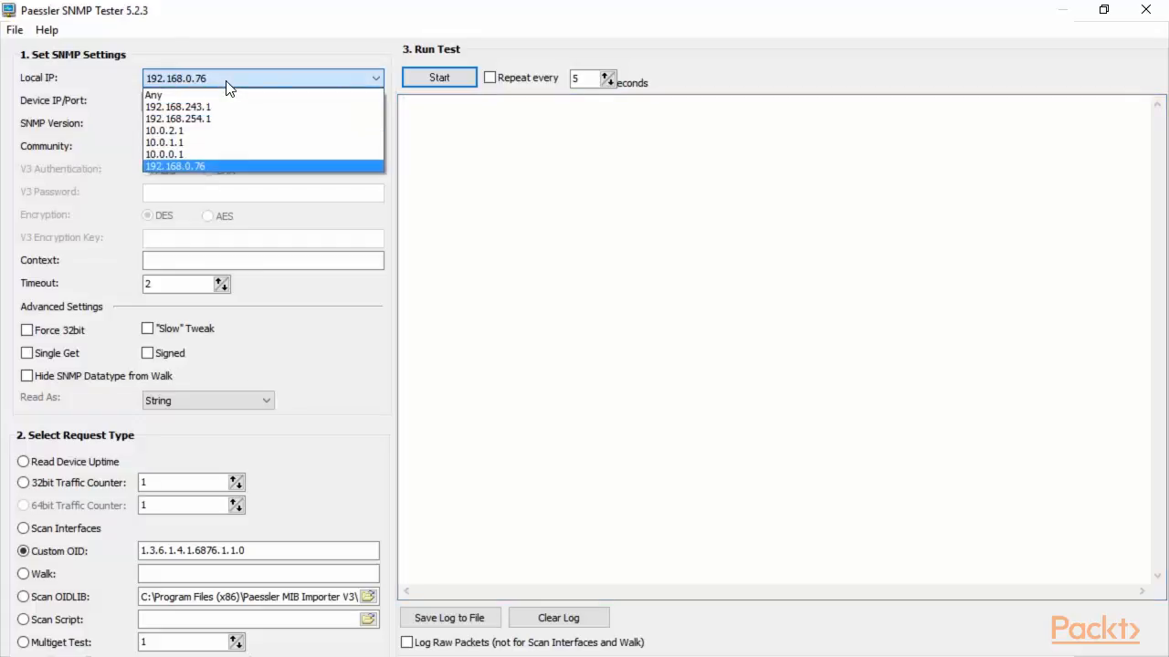
click(225, 85)
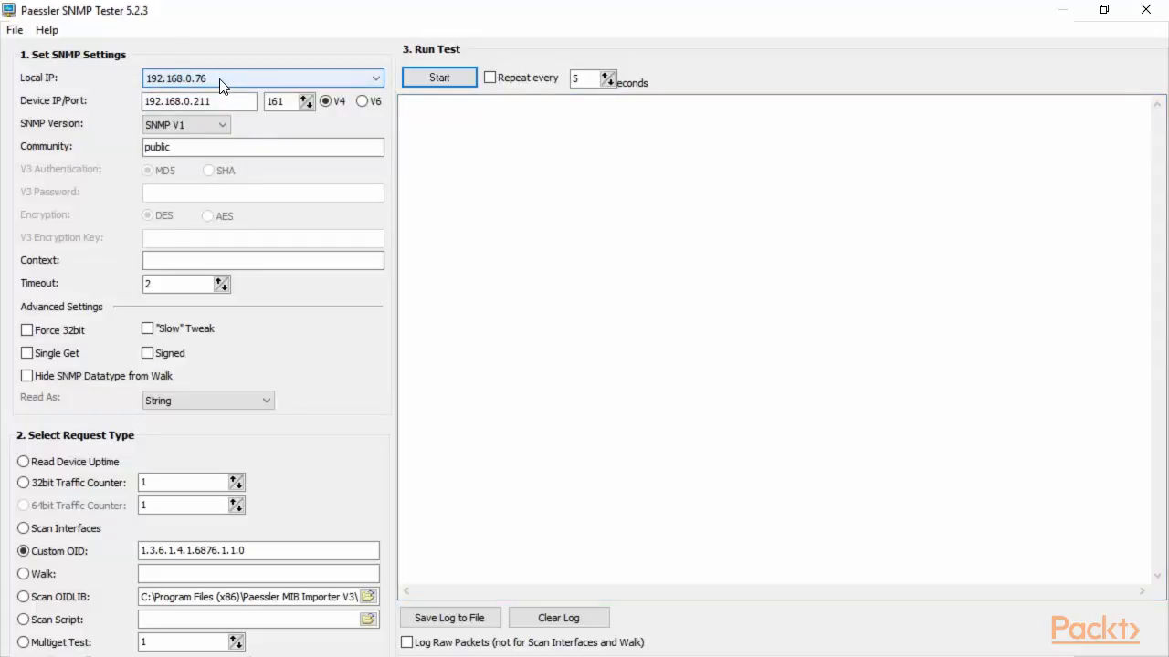
click(213, 102)
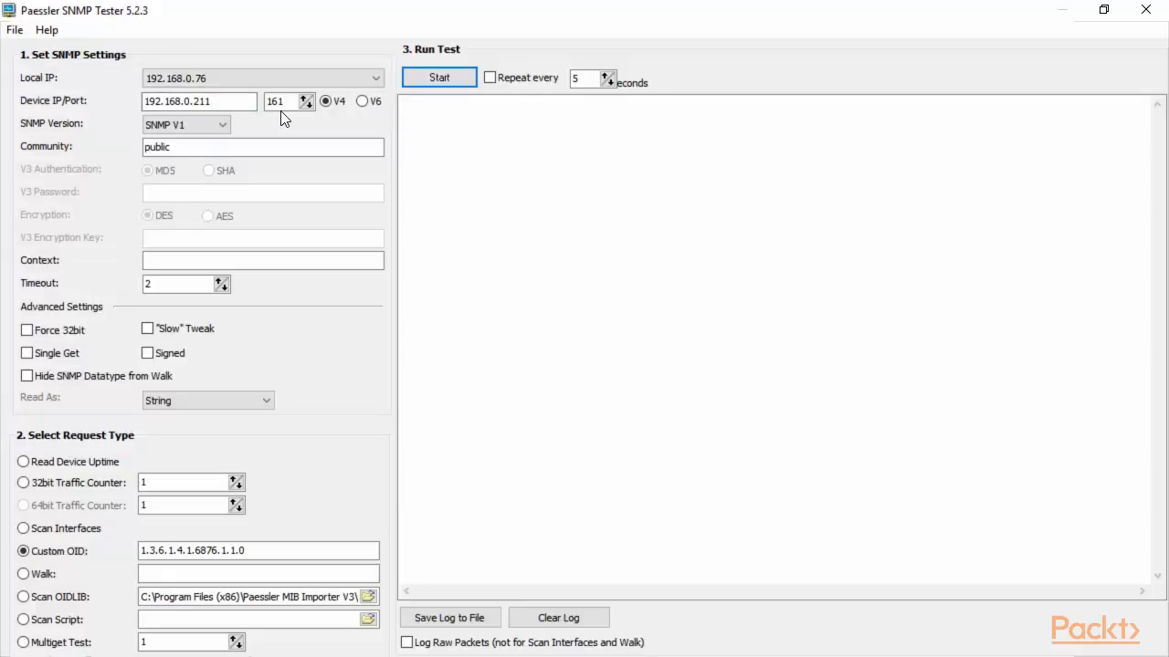
click(225, 128)
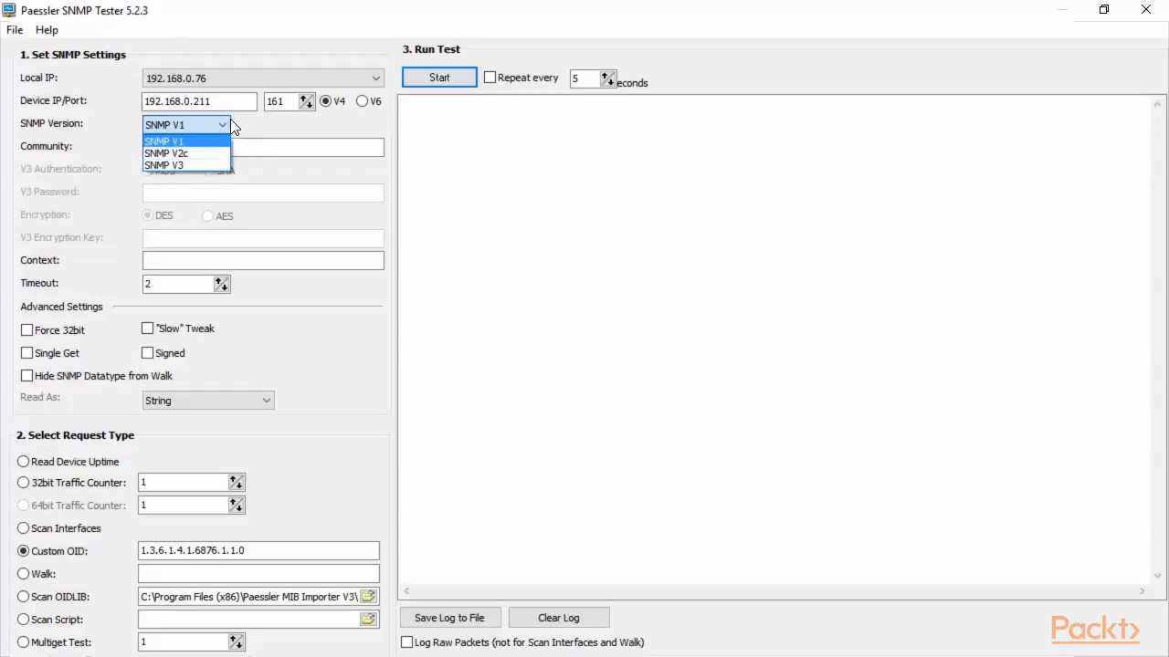
click(224, 120)
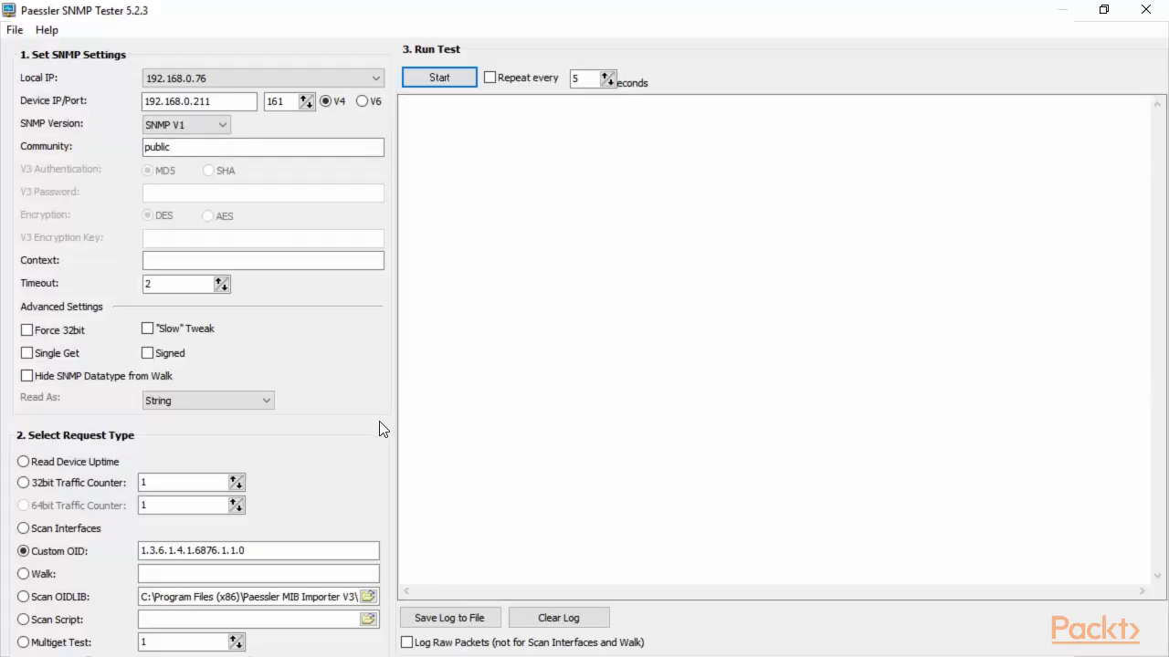
Switch the request type to Scan OIDLIB, keep the current library, and start scanning 192.168.0.211.
click(24, 598)
click(93, 602)
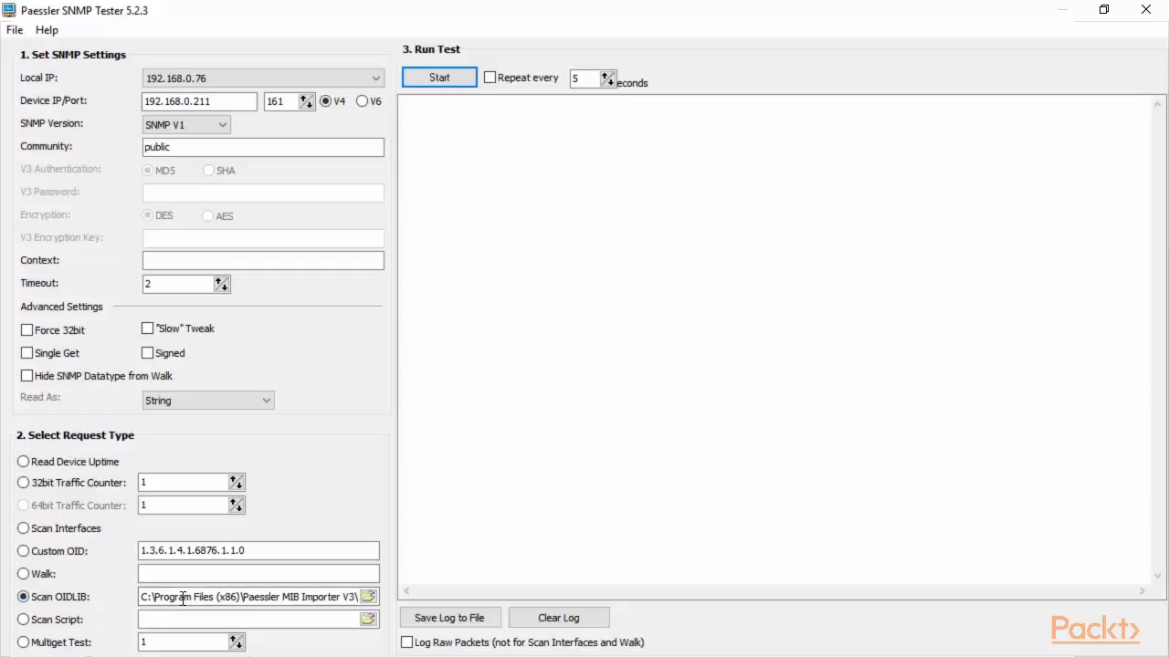
click(368, 601)
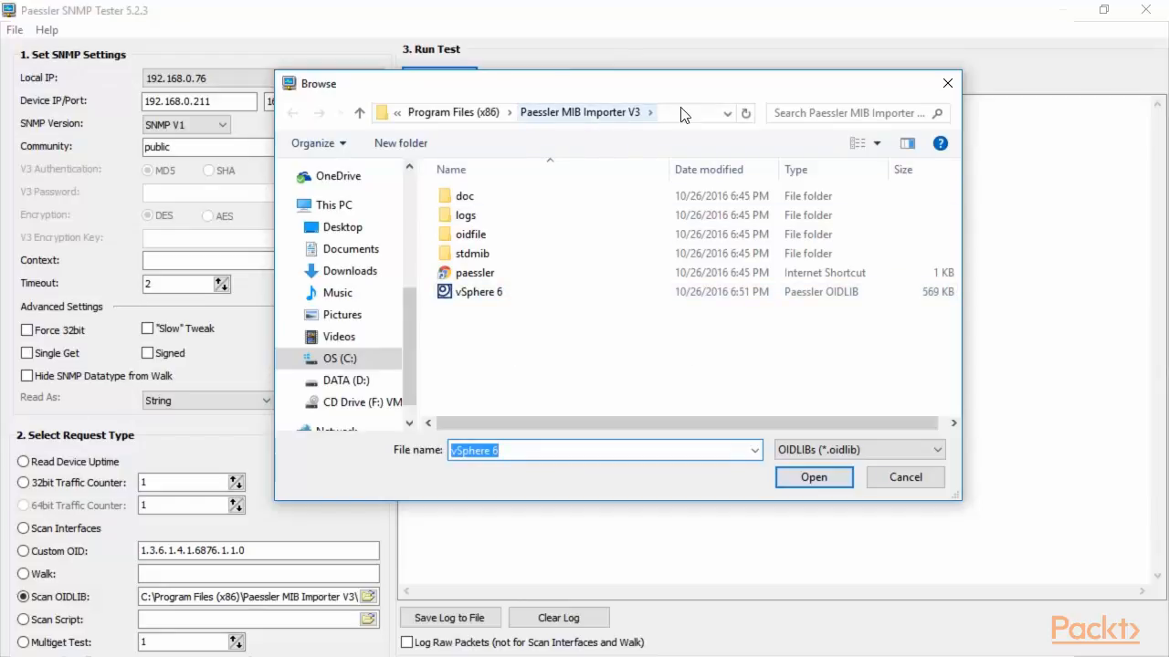
click(904, 477)
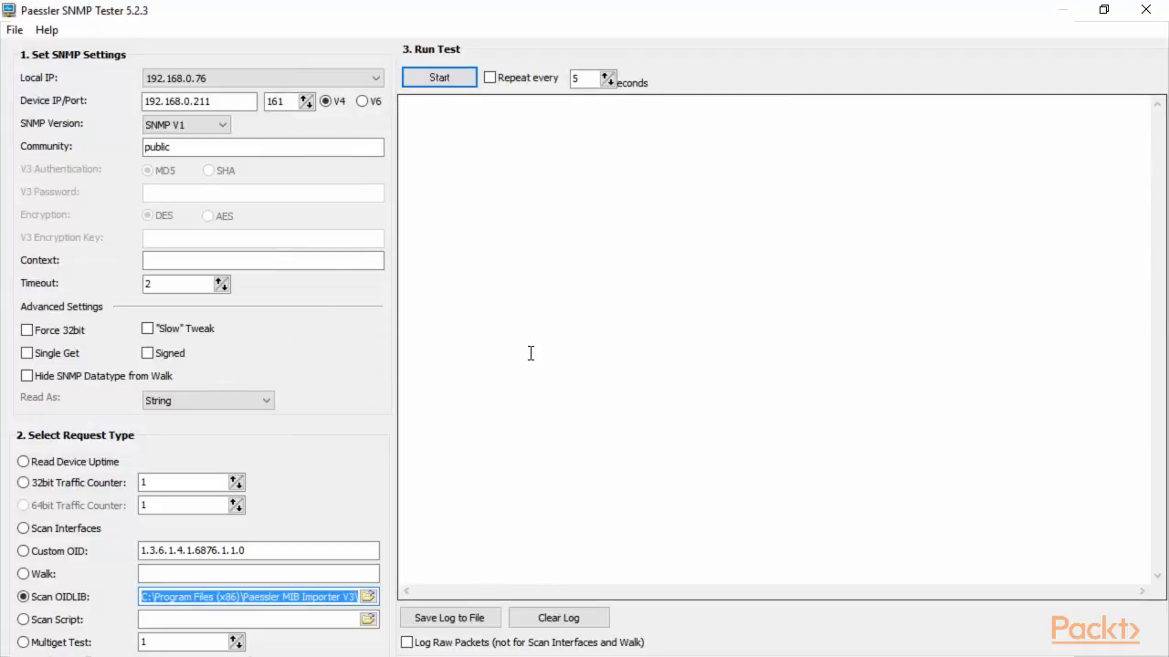
click(436, 79)
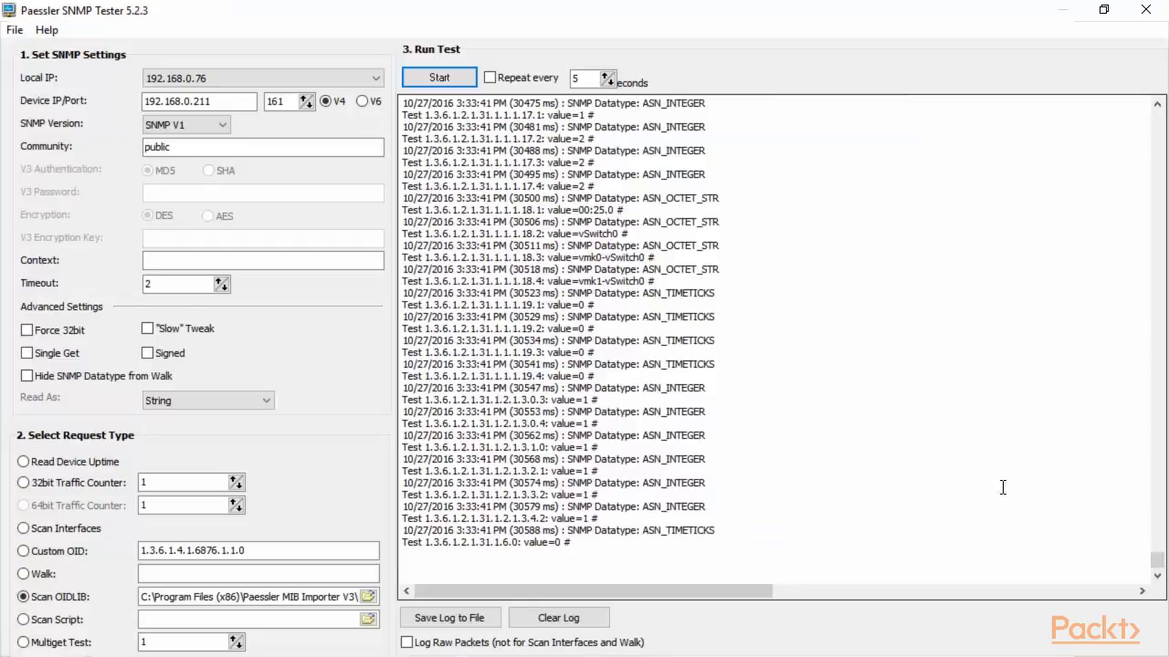
Scroll to the HOST-RESOURCES-MIB storage results and highlight the vmfs volume descriptions and allocation units.
click(1160, 574)
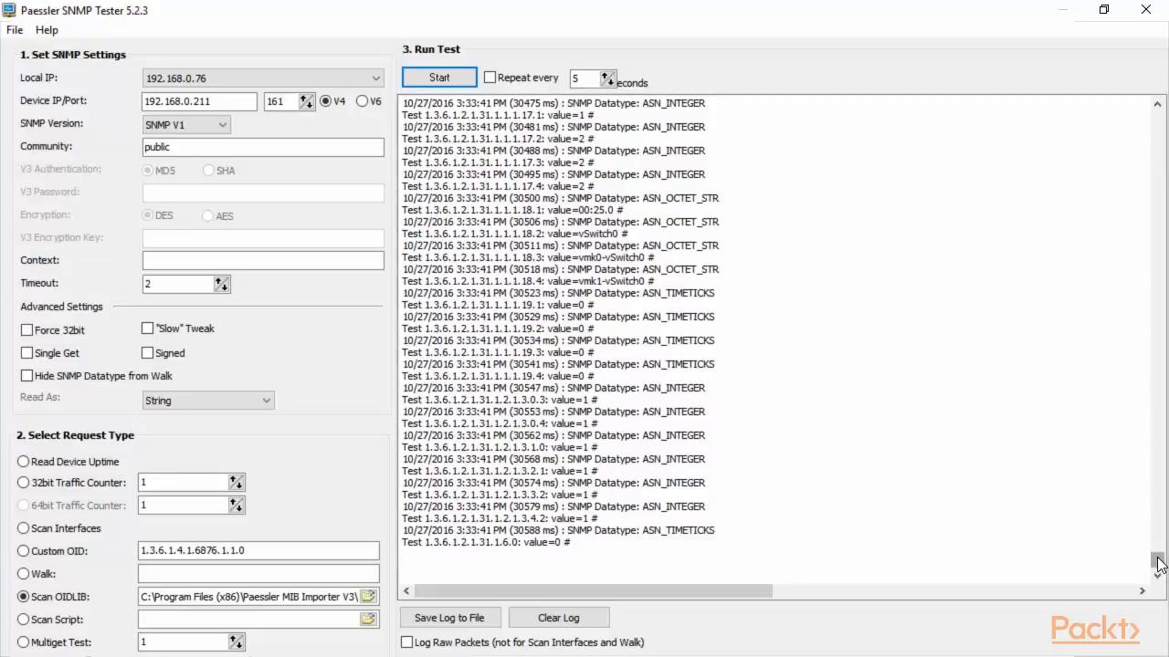
drag(1158, 563, 1158, 198)
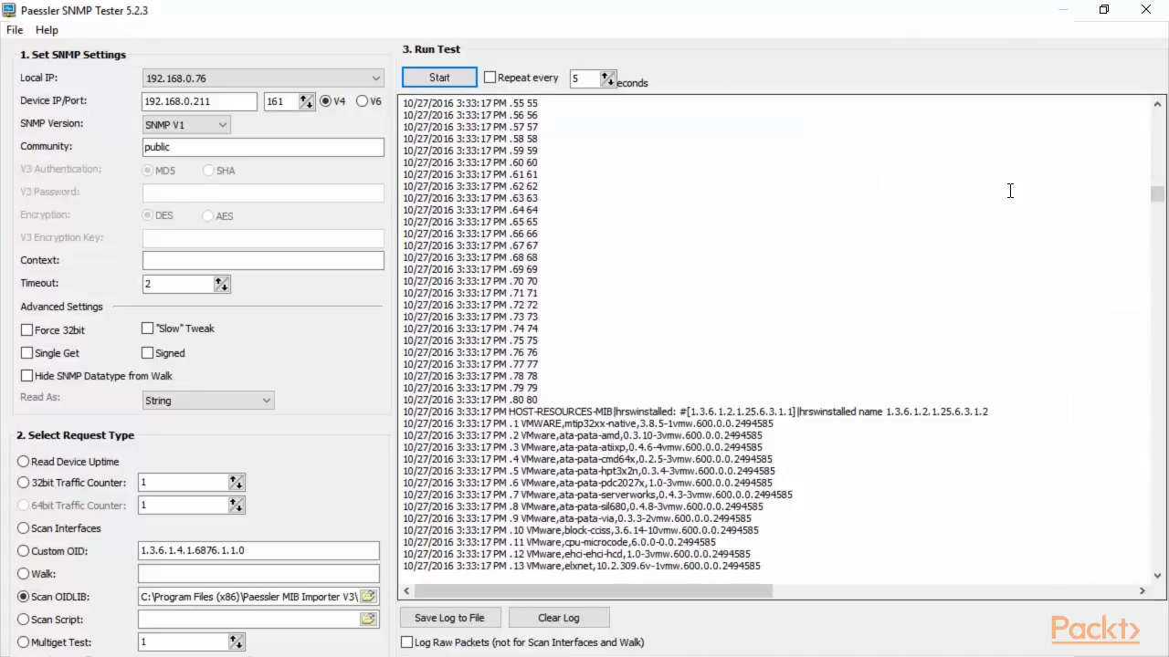
scroll(1011, 191, down, 6)
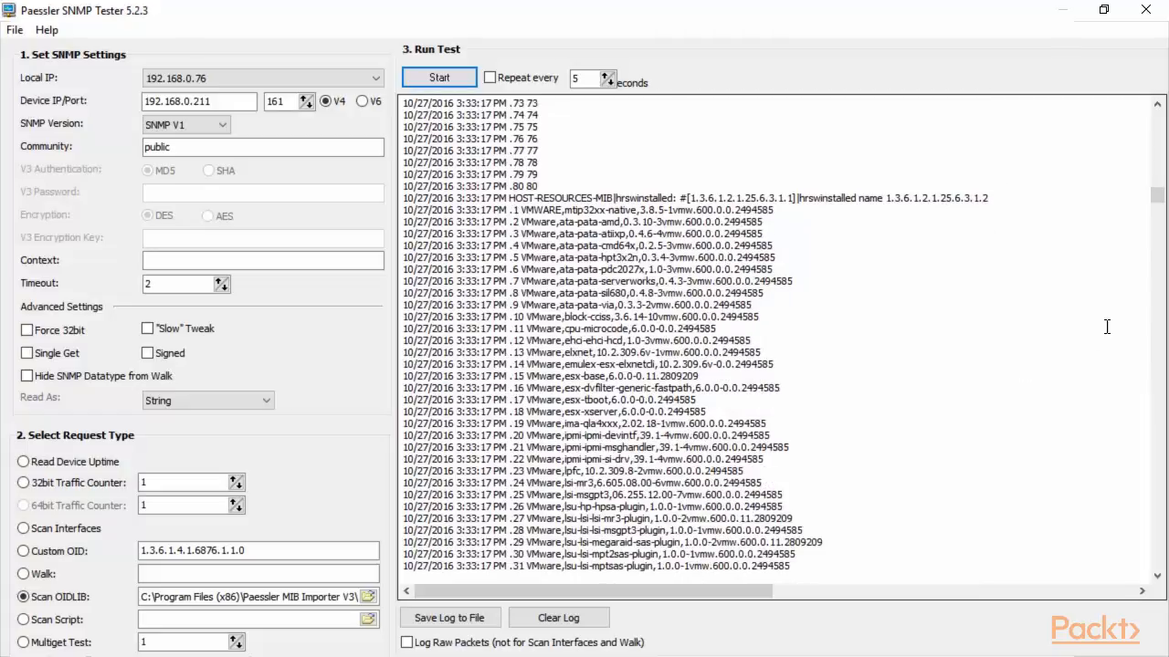
drag(1157, 194, 1157, 133)
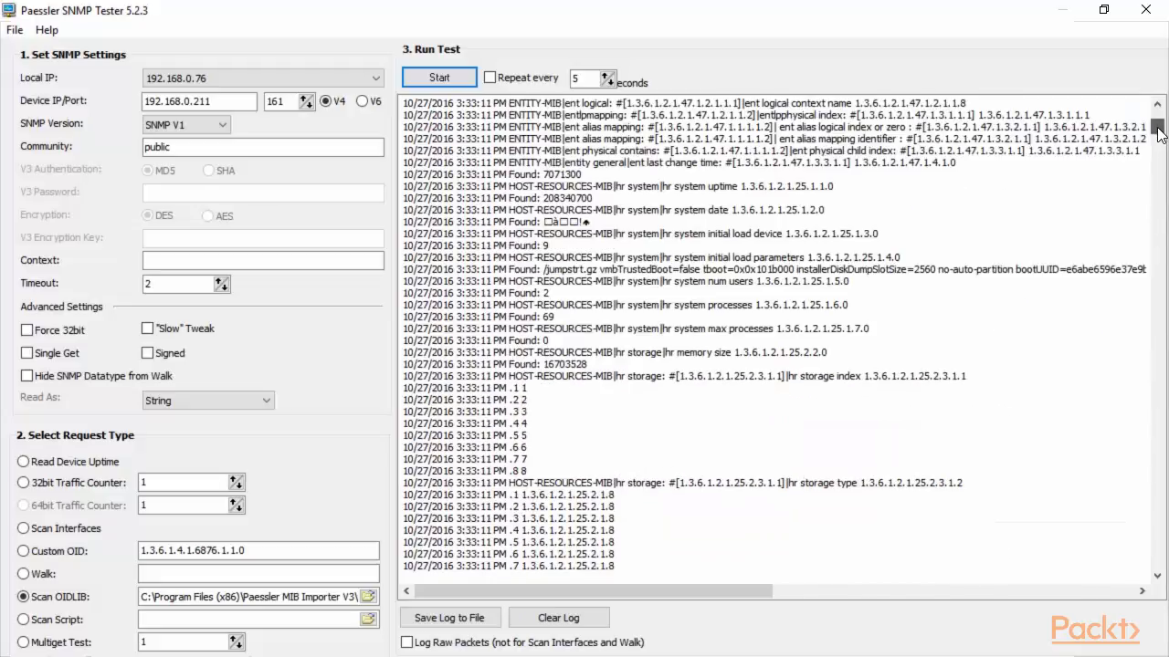
scroll(1079, 214, down, 8)
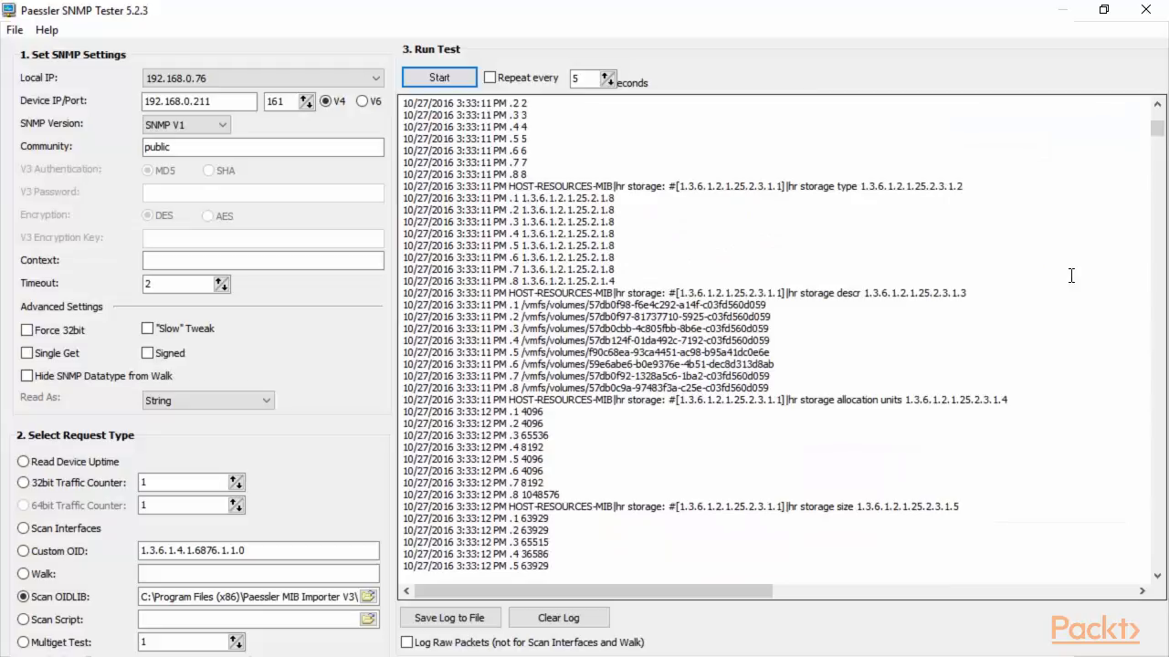
click(409, 302)
drag(409, 301, 791, 388)
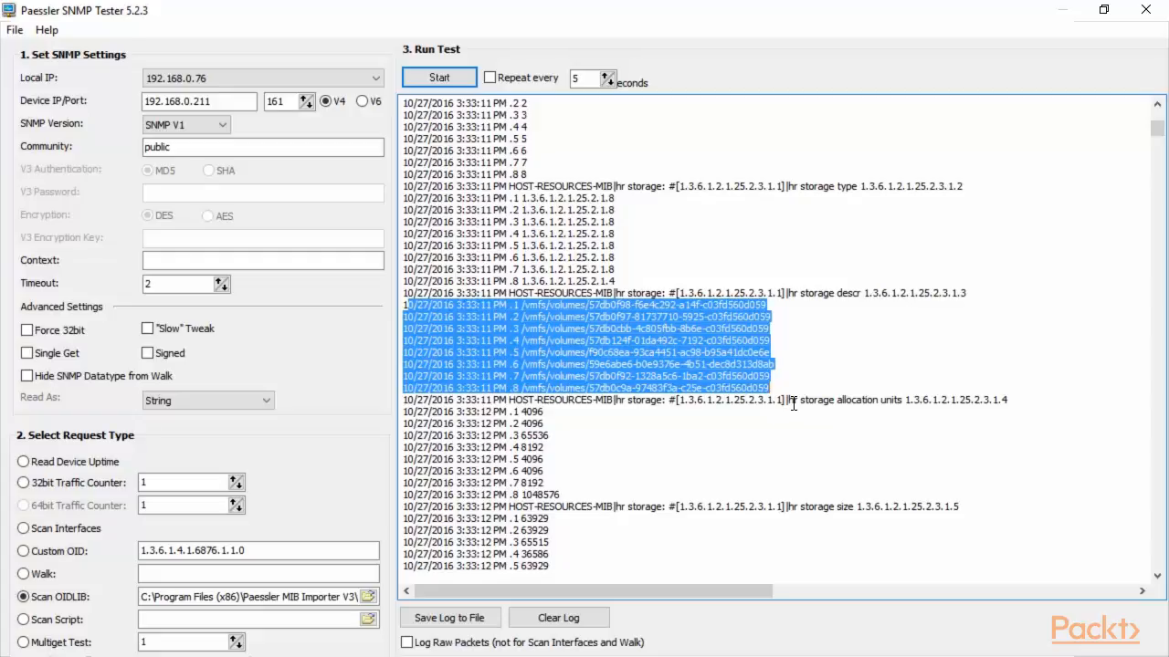
drag(789, 400, 895, 400)
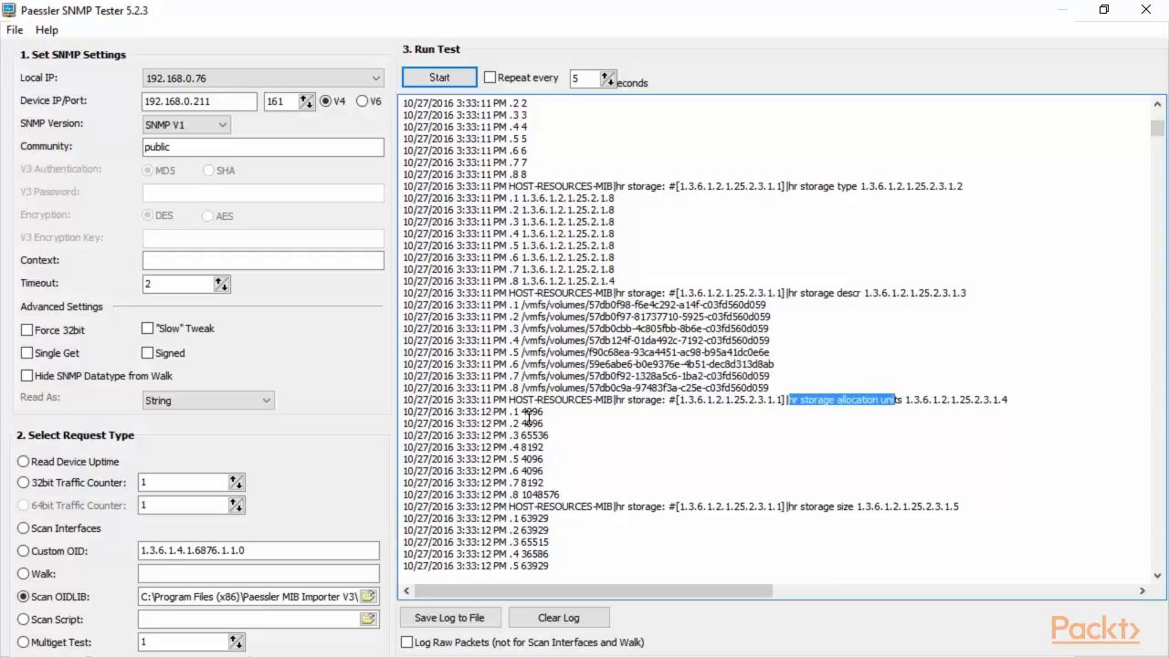
drag(521, 412, 520, 447)
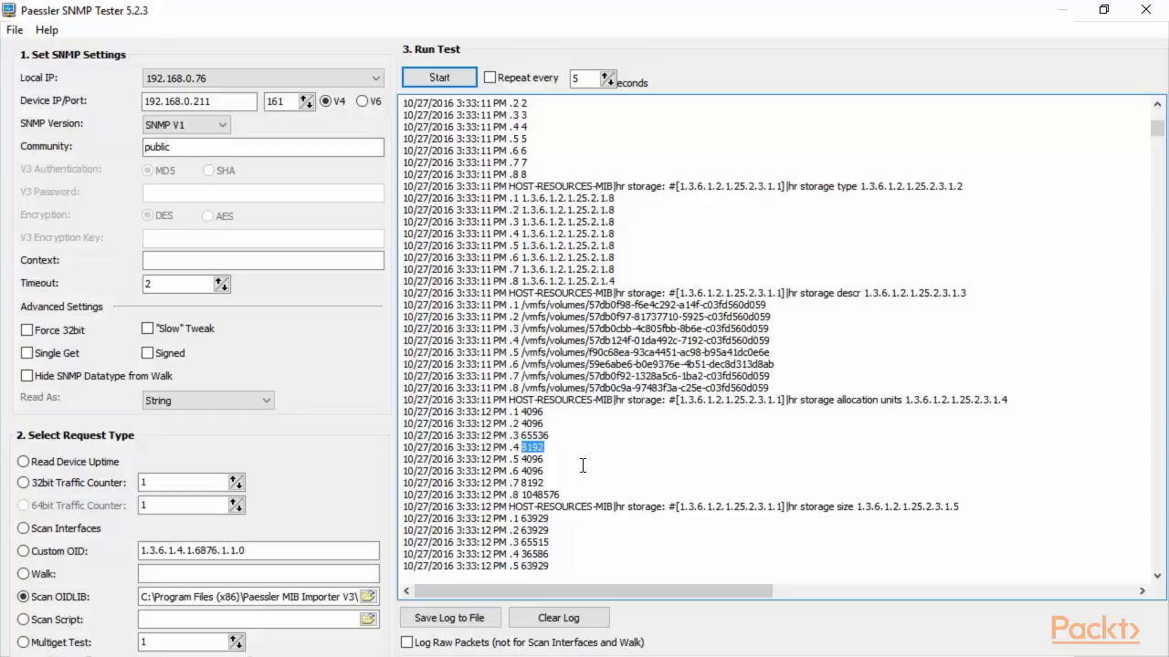
Scroll further down to highlight the storage allocation failures block, then scroll back up.
scroll(642, 469, down, 2)
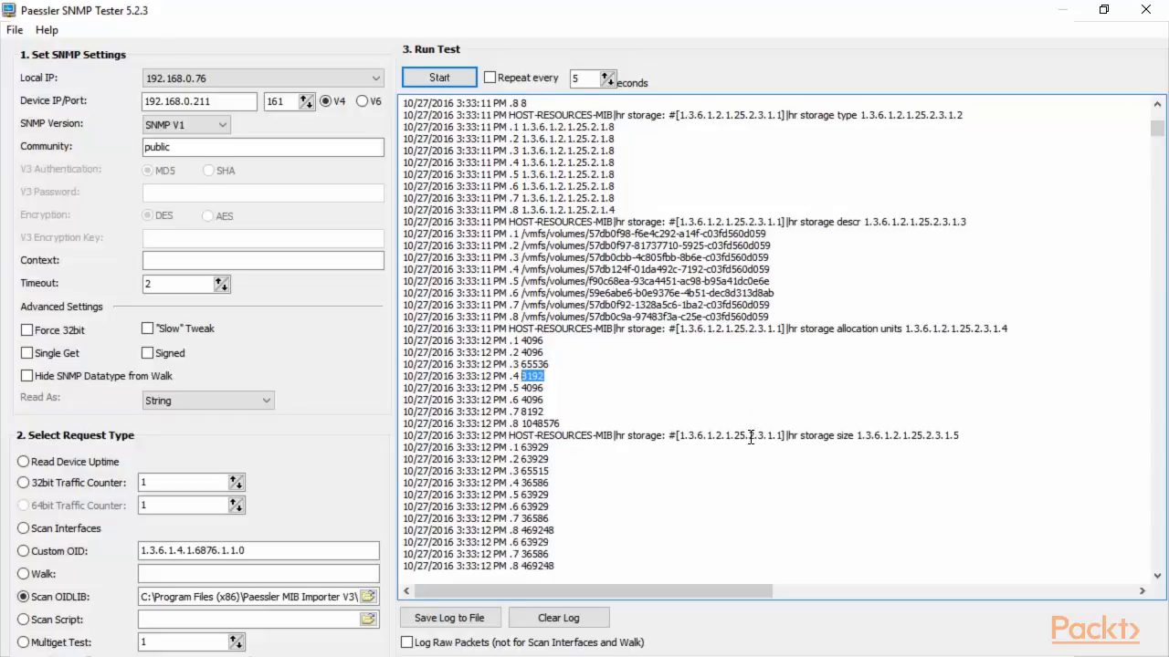
drag(797, 540, 856, 540)
scroll(684, 474, down, 2)
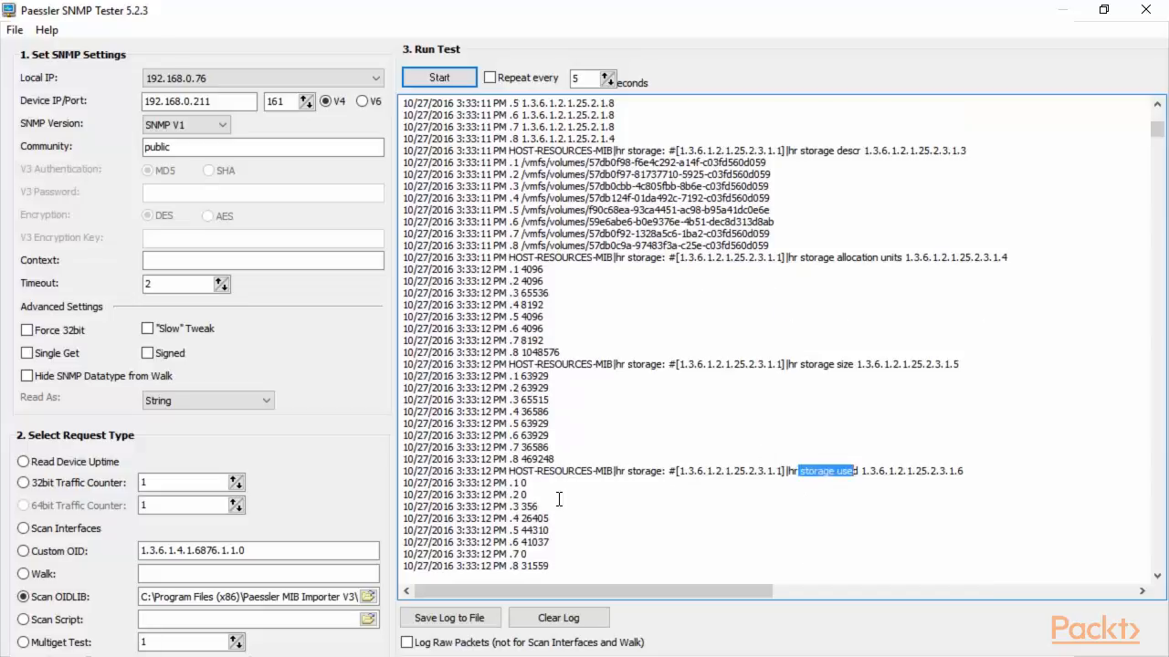
scroll(718, 447, down, 2)
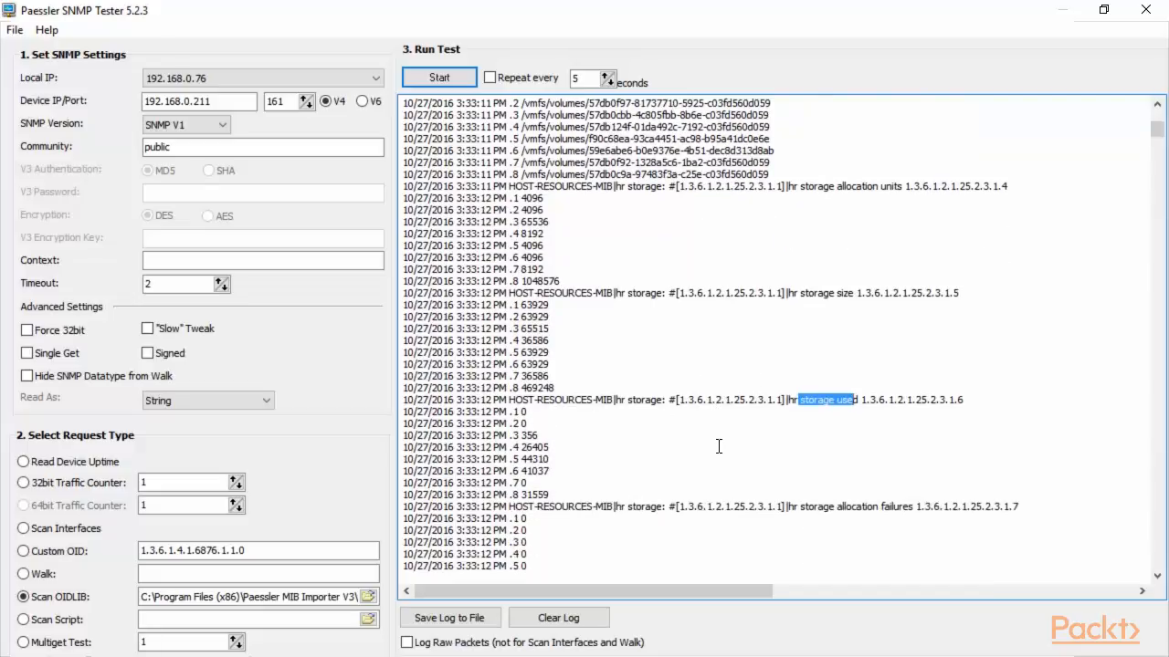
scroll(726, 437, down, 1)
scroll(824, 484, down, 1)
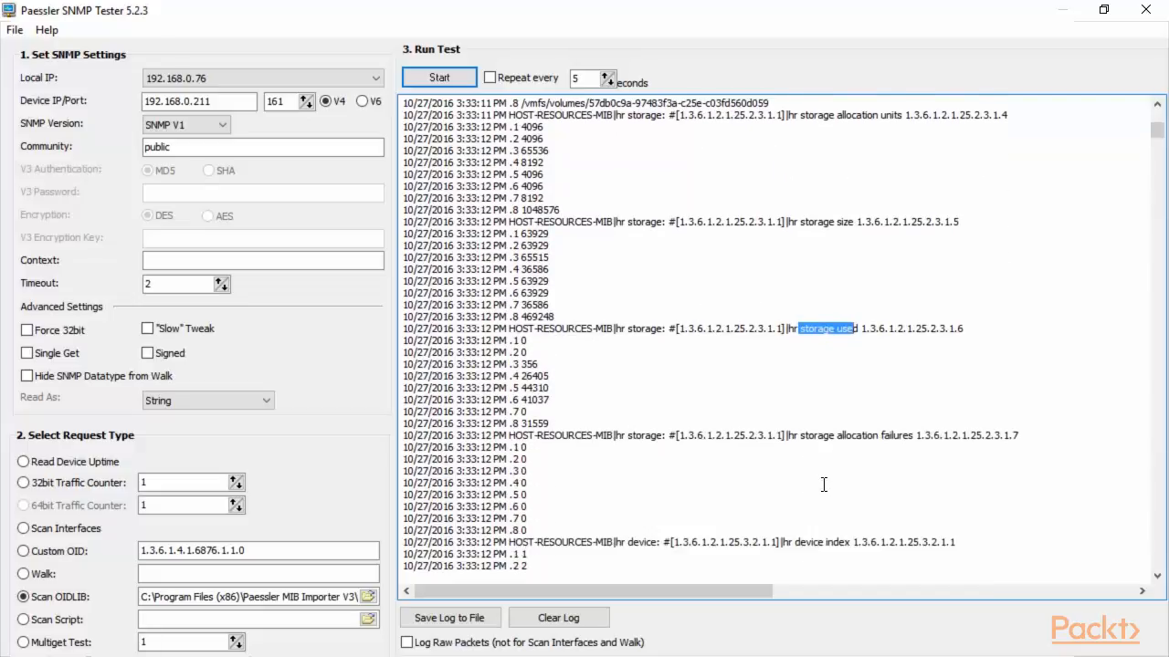
drag(804, 436, 534, 520)
click(526, 461)
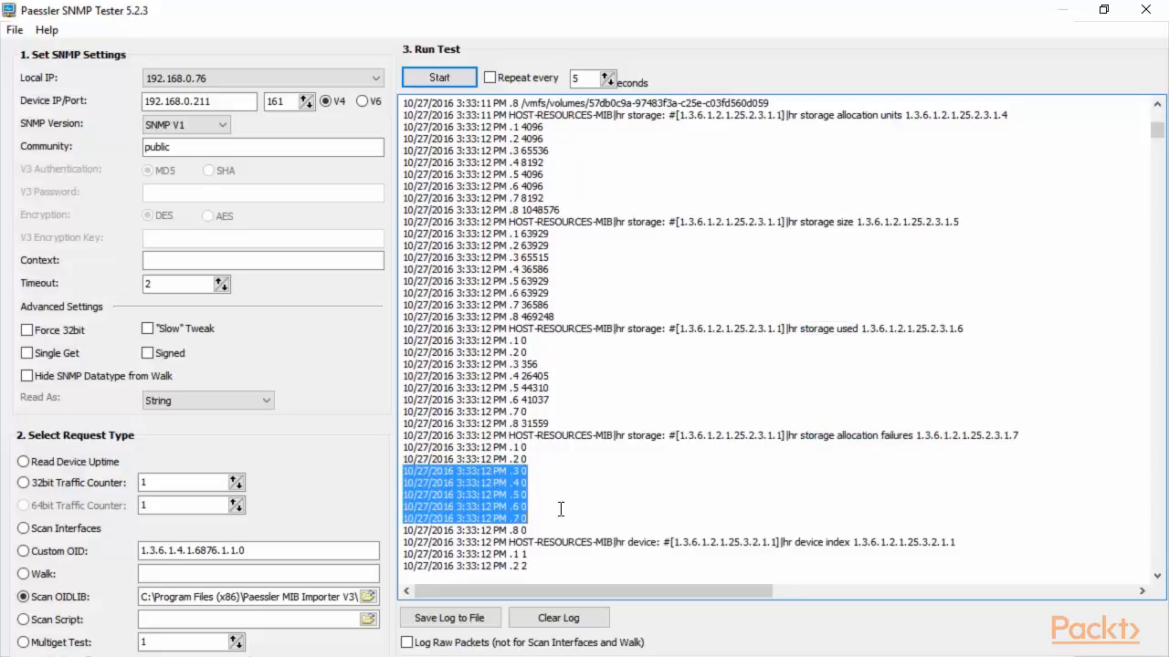
scroll(710, 488, down, 5)
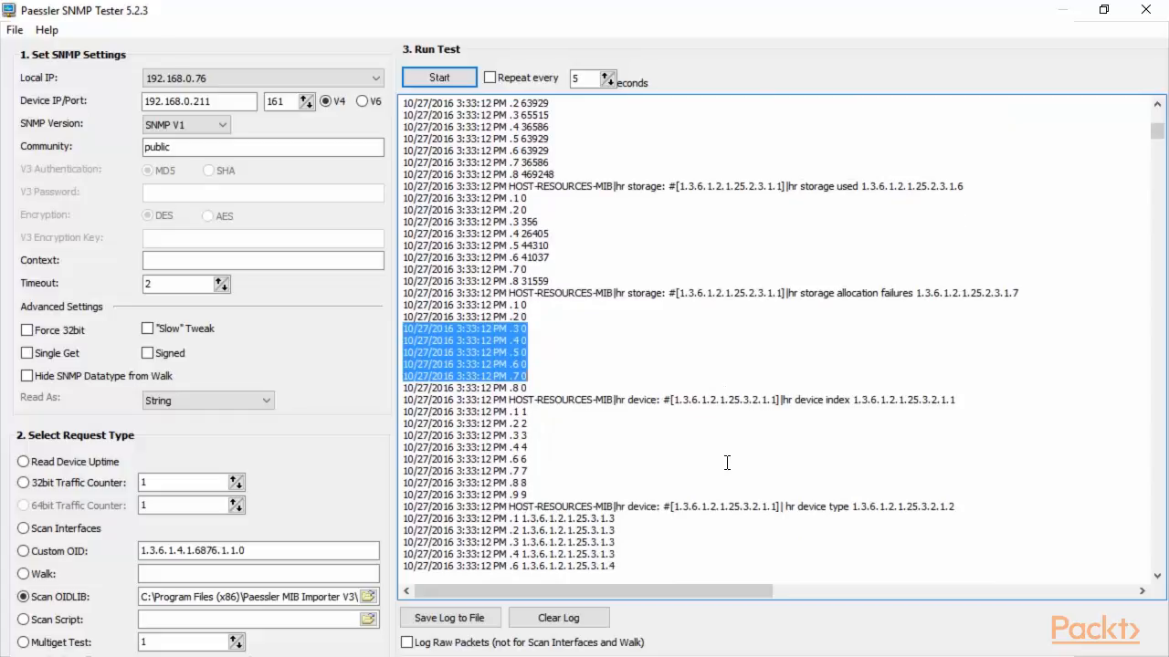
scroll(726, 462, up, 4)
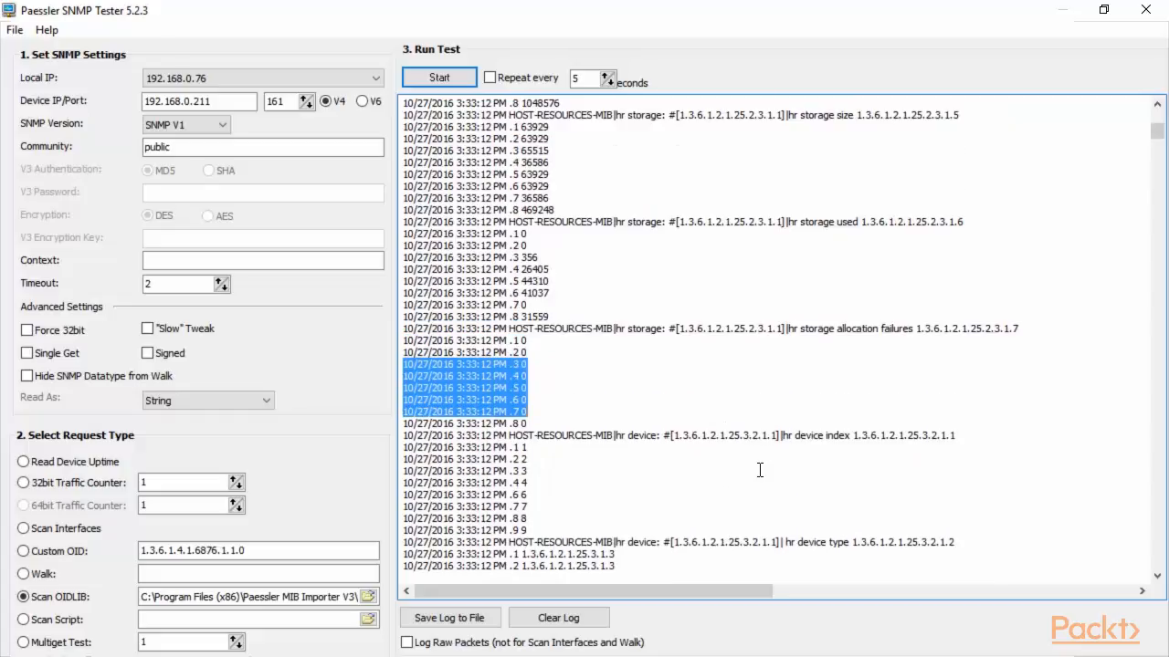
scroll(774, 468, up, 2)
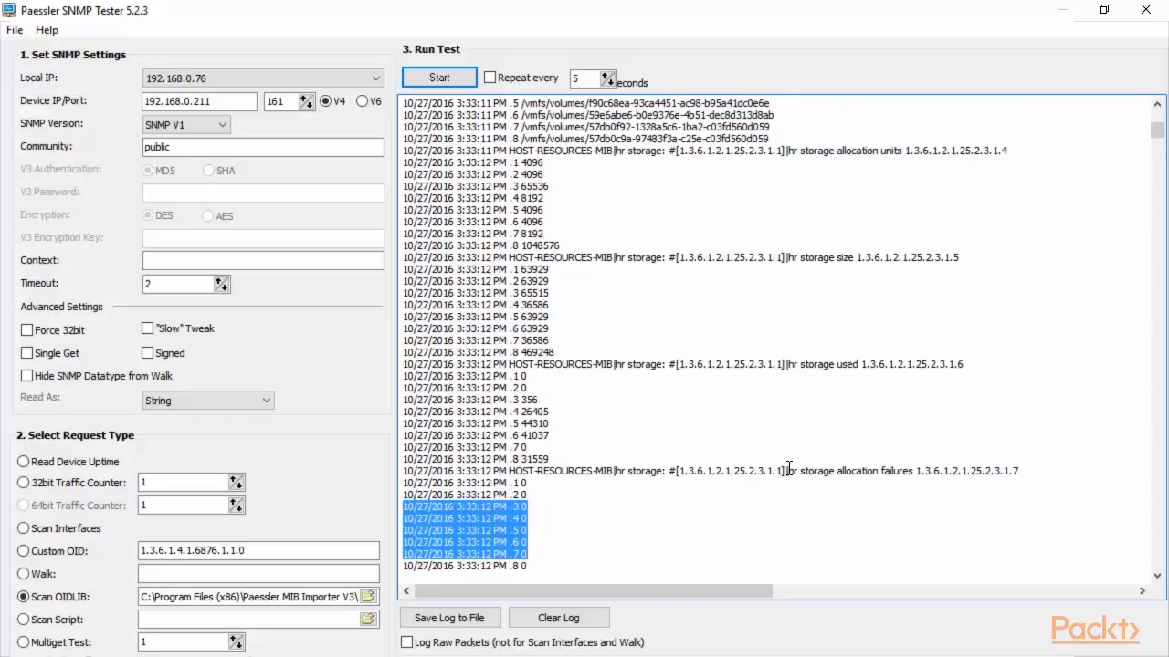
scroll(790, 468, up, 2)
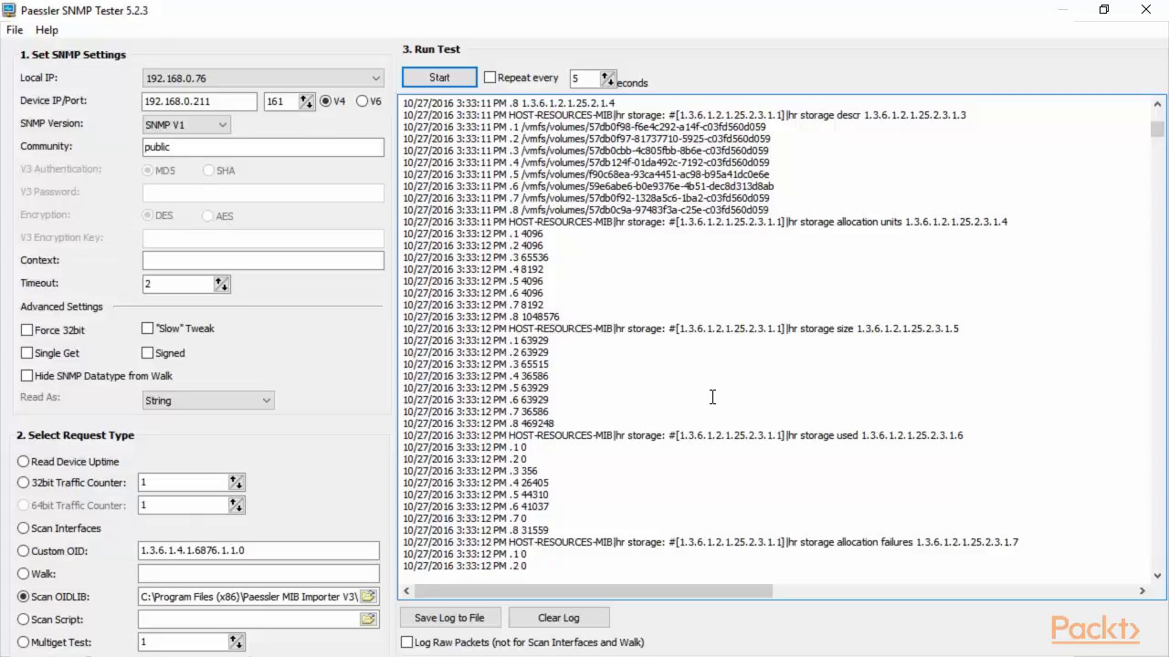
Run a Custom OID test on 192.168.0.211 and highlight the device, interface and OID lines.
click(24, 551)
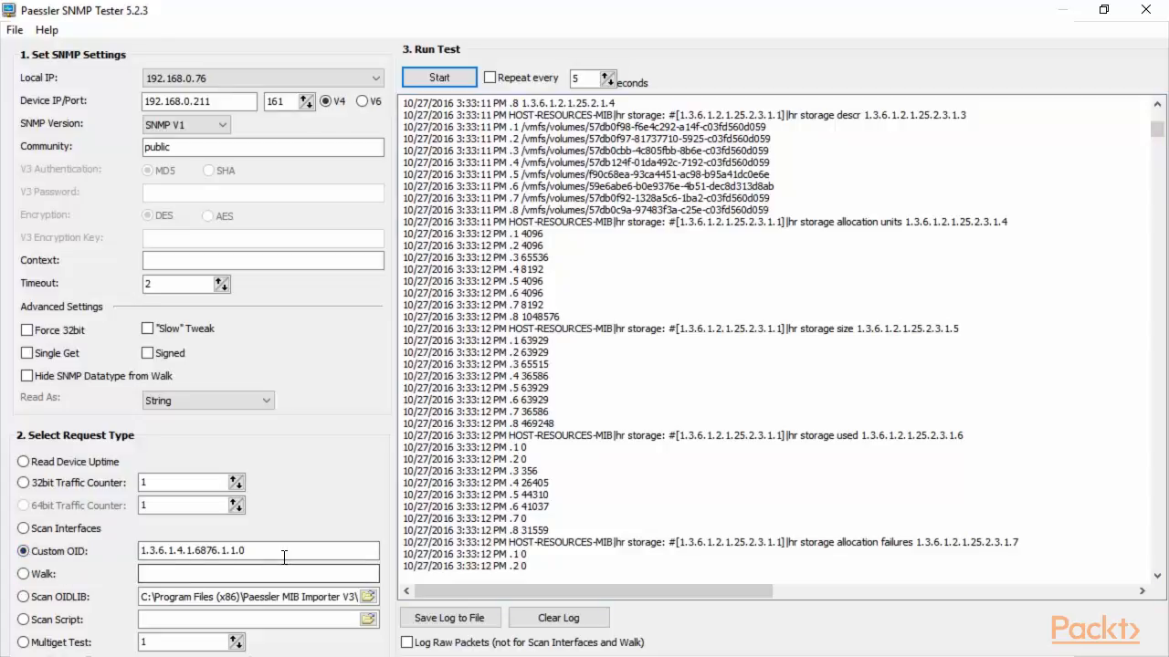
click(441, 78)
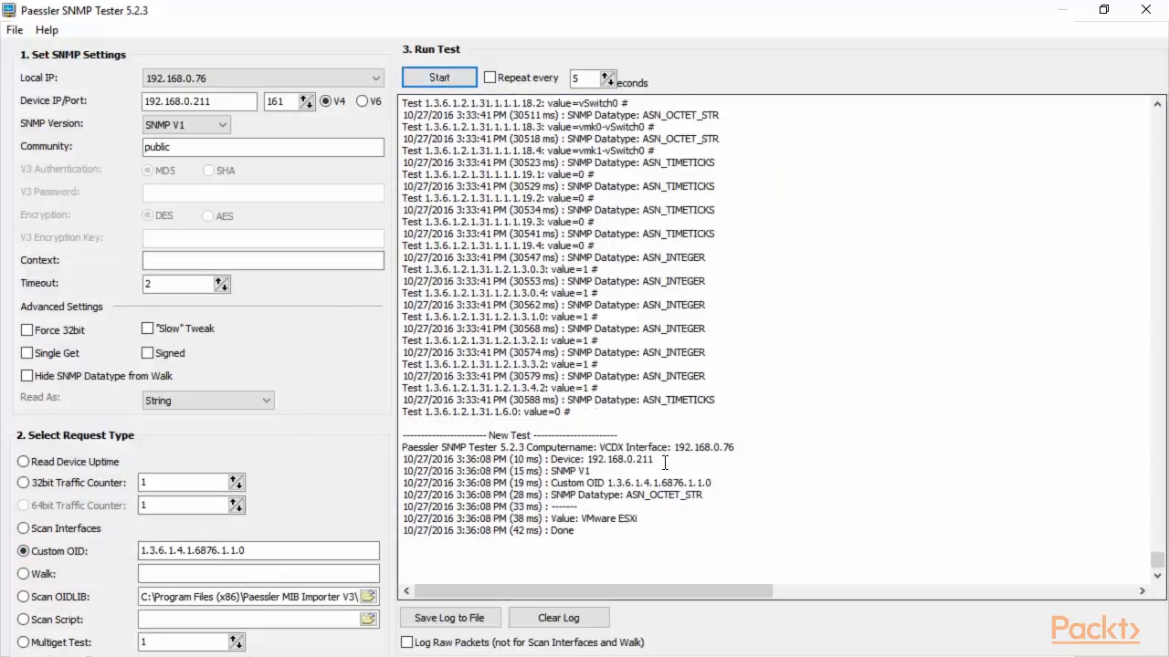
drag(653, 465, 542, 463)
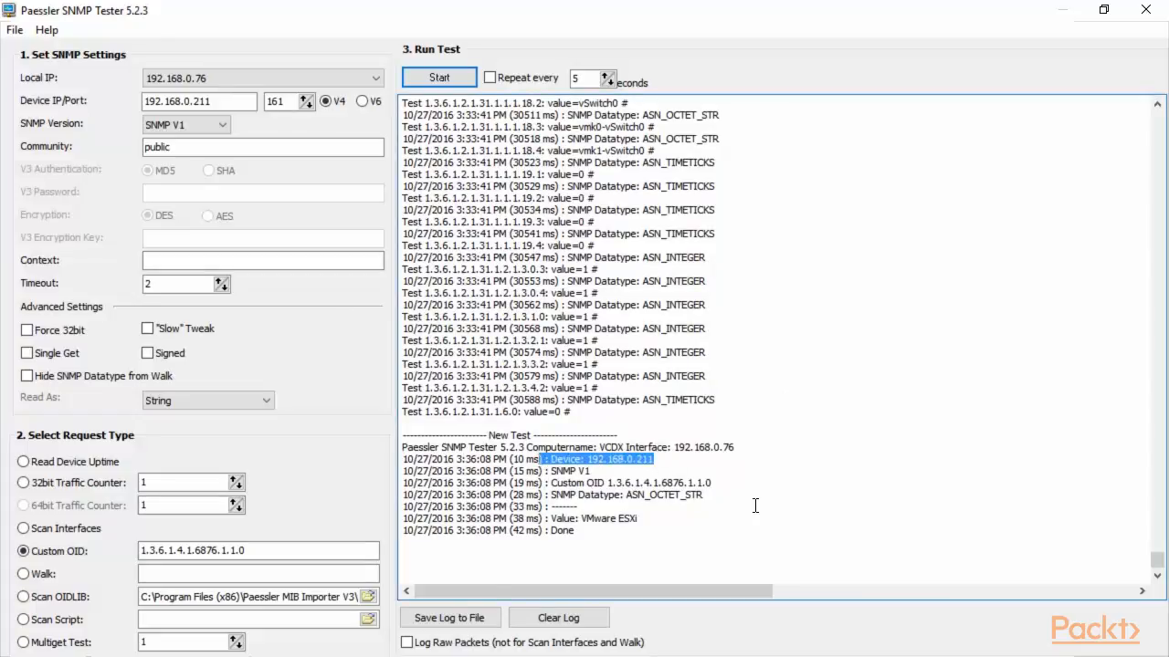
drag(742, 450, 547, 471)
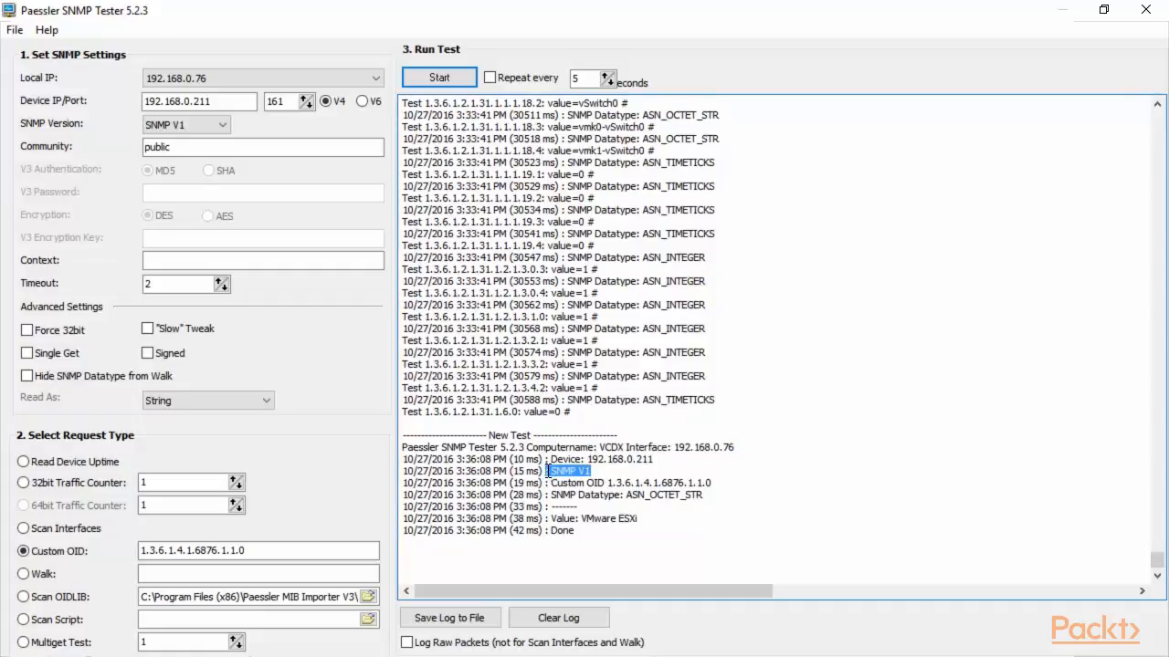
drag(714, 483, 610, 483)
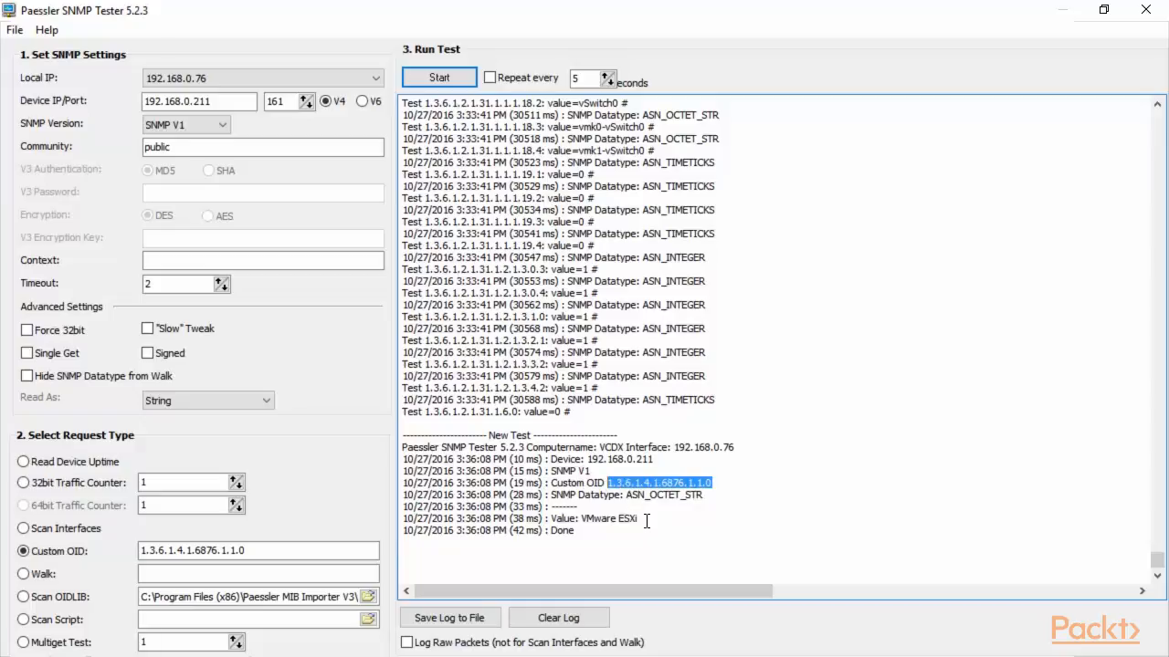
Highlight the returned value VMware ESXi, its ASN_OCTET_STR type and OID 1.3.6.1.4.1.6876.1.1.0.
drag(647, 520, 588, 526)
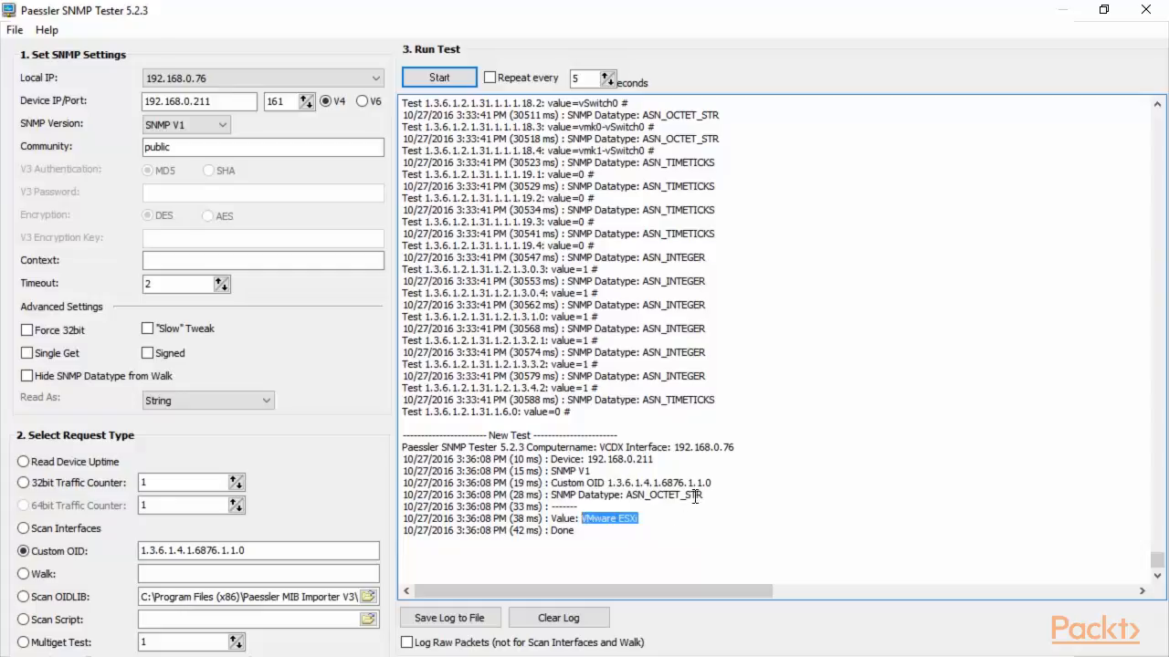
drag(708, 494, 628, 497)
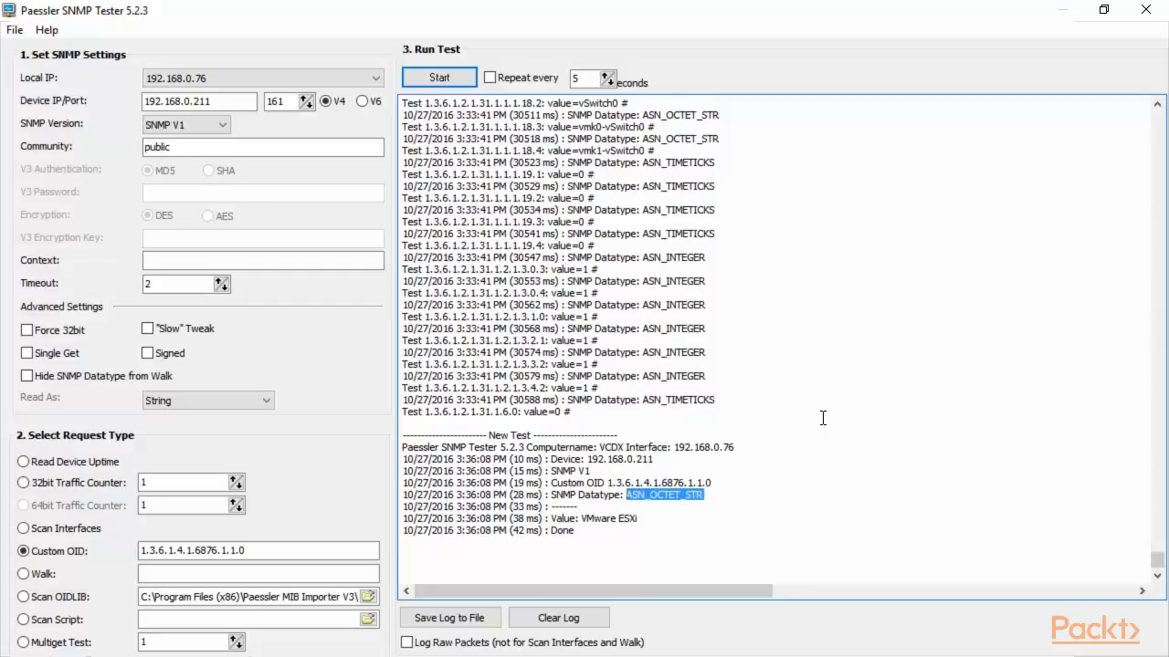
click(818, 420)
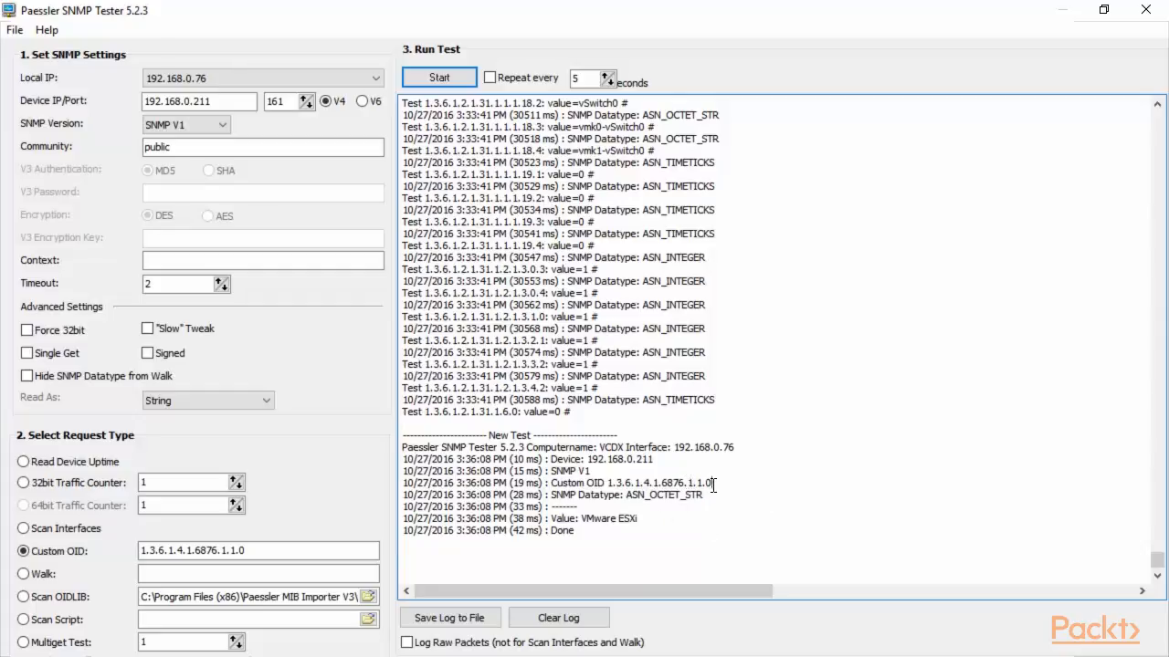
drag(402, 494, 581, 520)
double_click(609, 483)
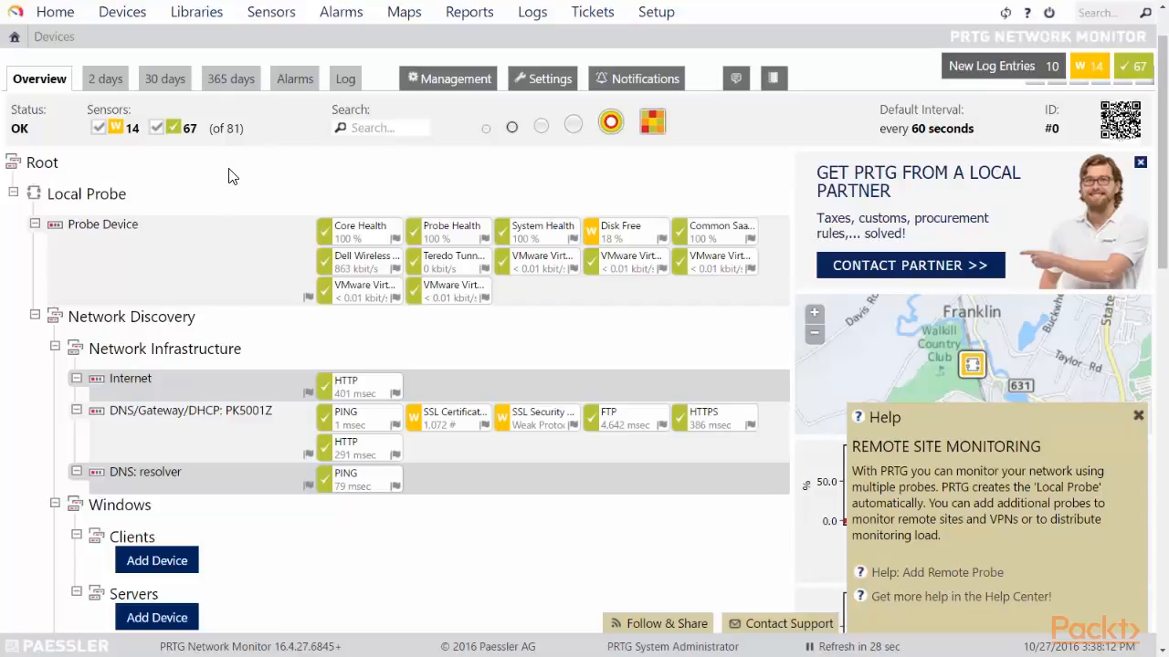
Scroll down the PRTG Devices overview and close the remote site monitoring Help box.
scroll(228, 178, down, 3)
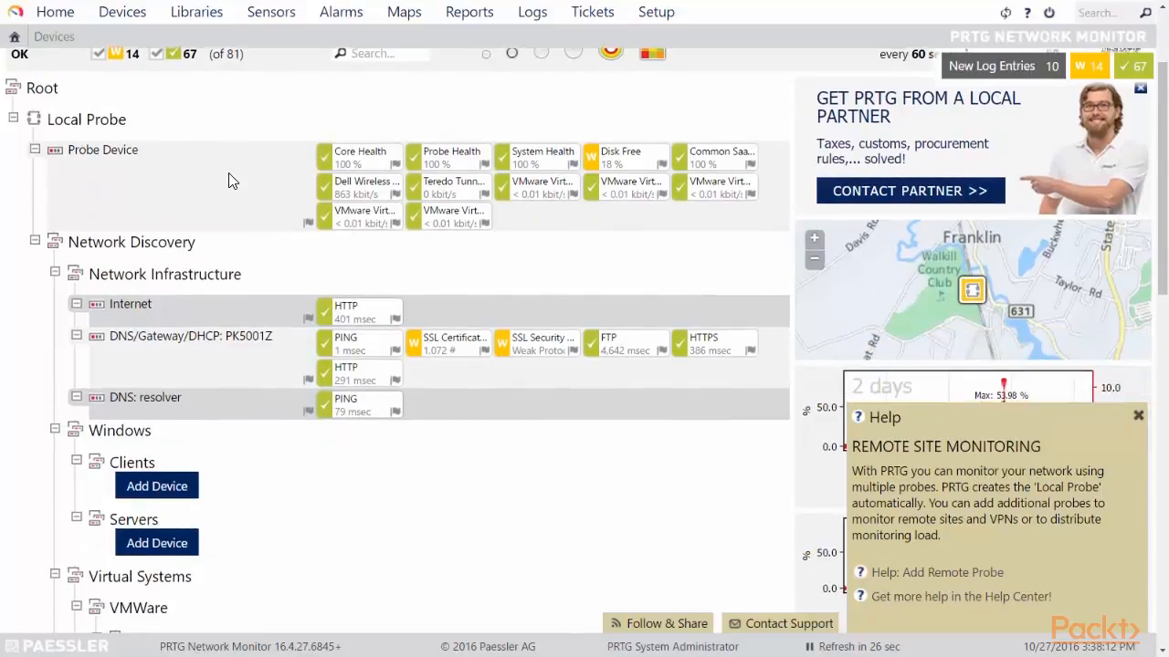
scroll(228, 178, down, 3)
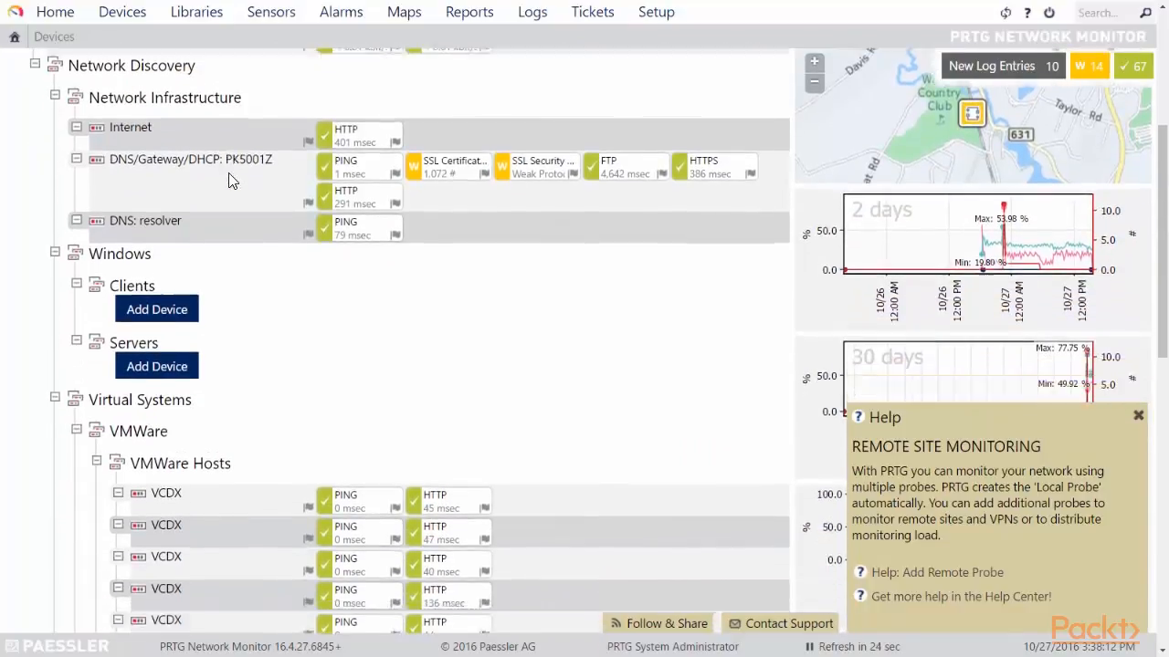
scroll(337, 267, down, 2)
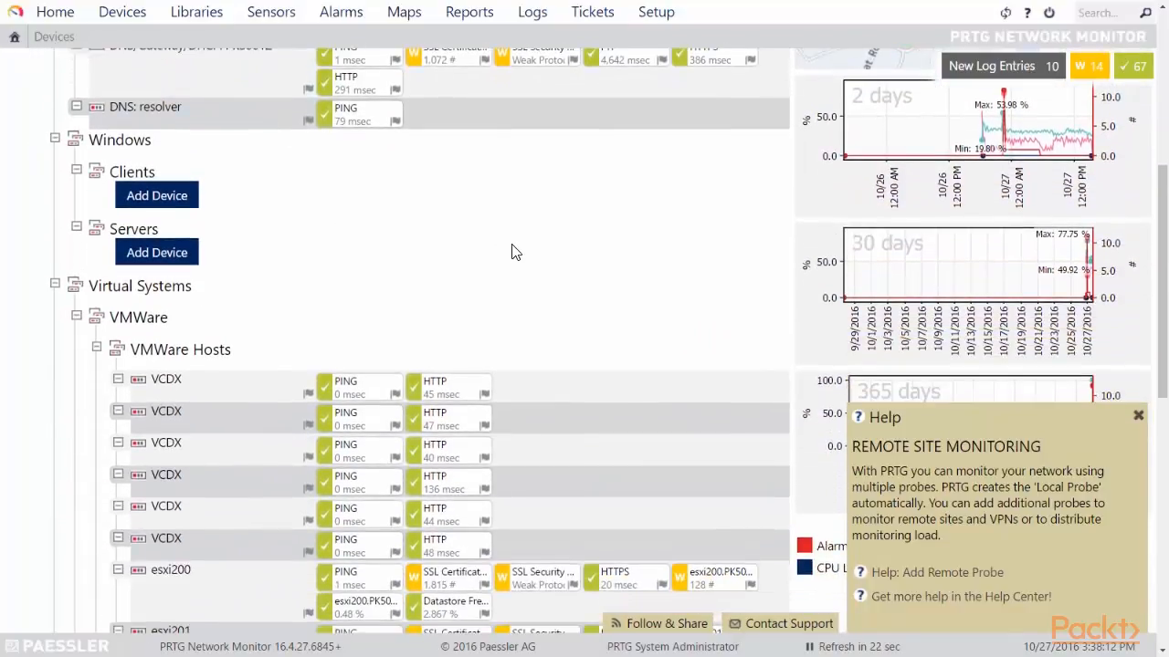
scroll(563, 250, down, 2)
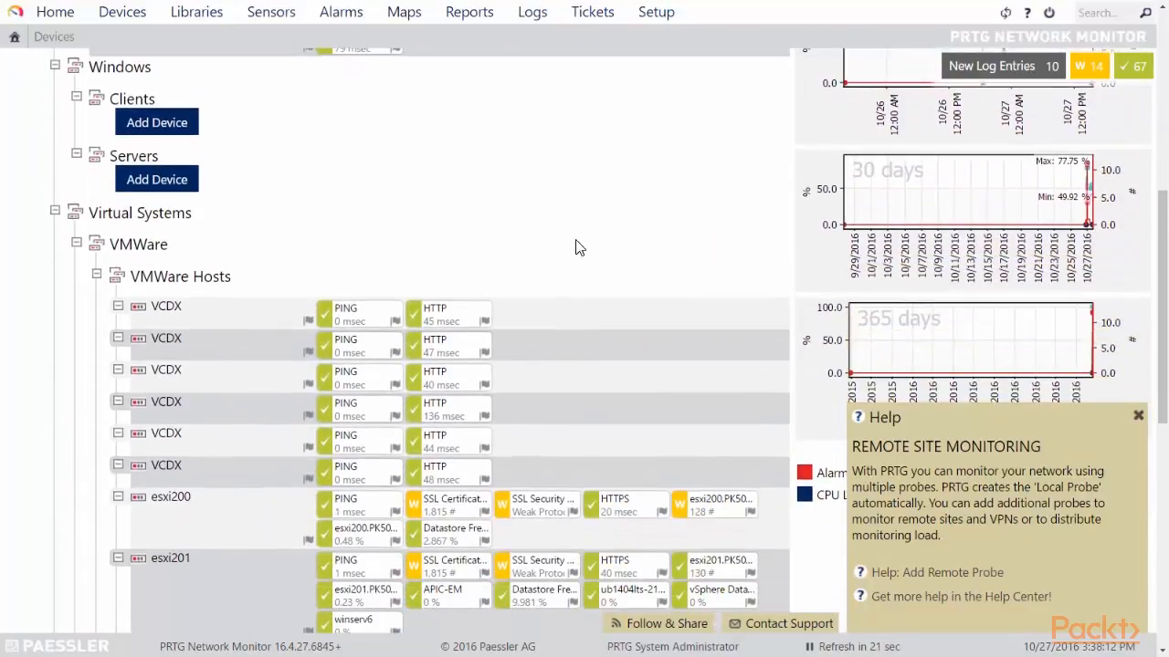
click(1138, 416)
Browse the VMware Hosts group showing esxi200, esxi201 and esxi211 with their sensors.
scroll(616, 274, up, 3)
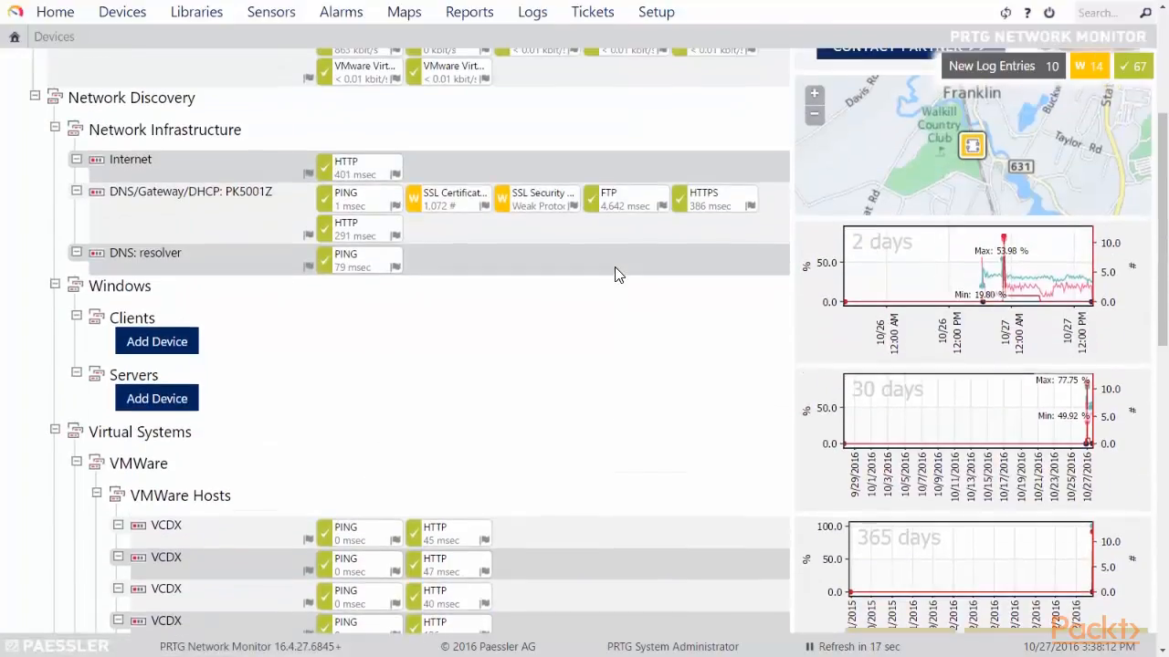
scroll(614, 267, up, 4)
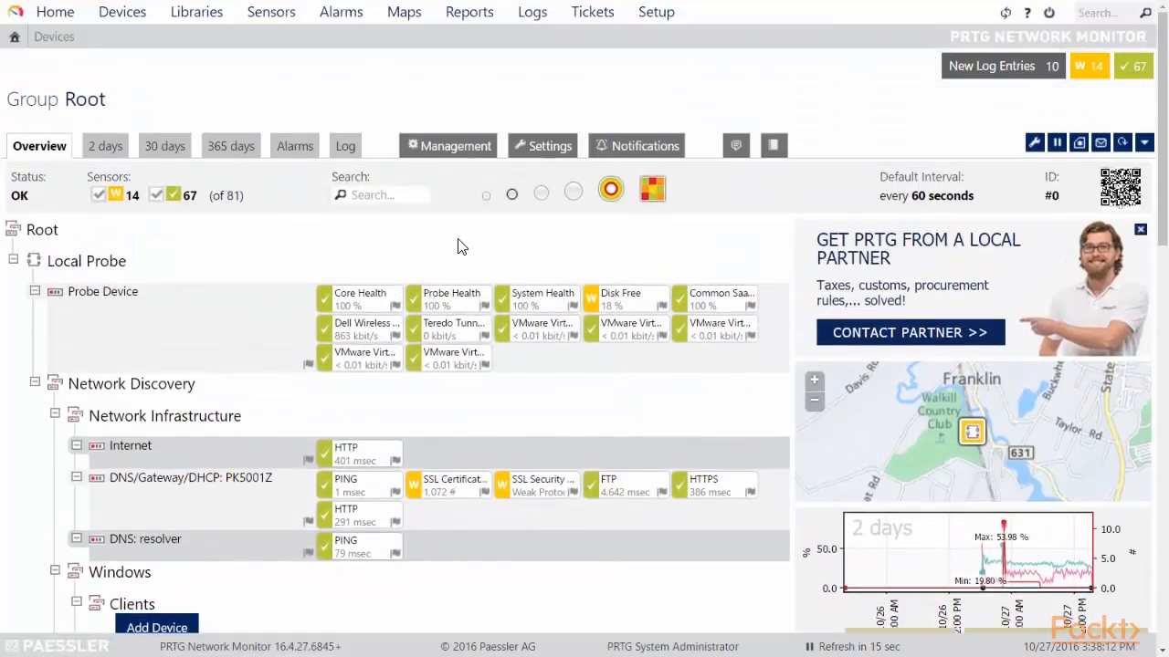
scroll(459, 247, down, 1)
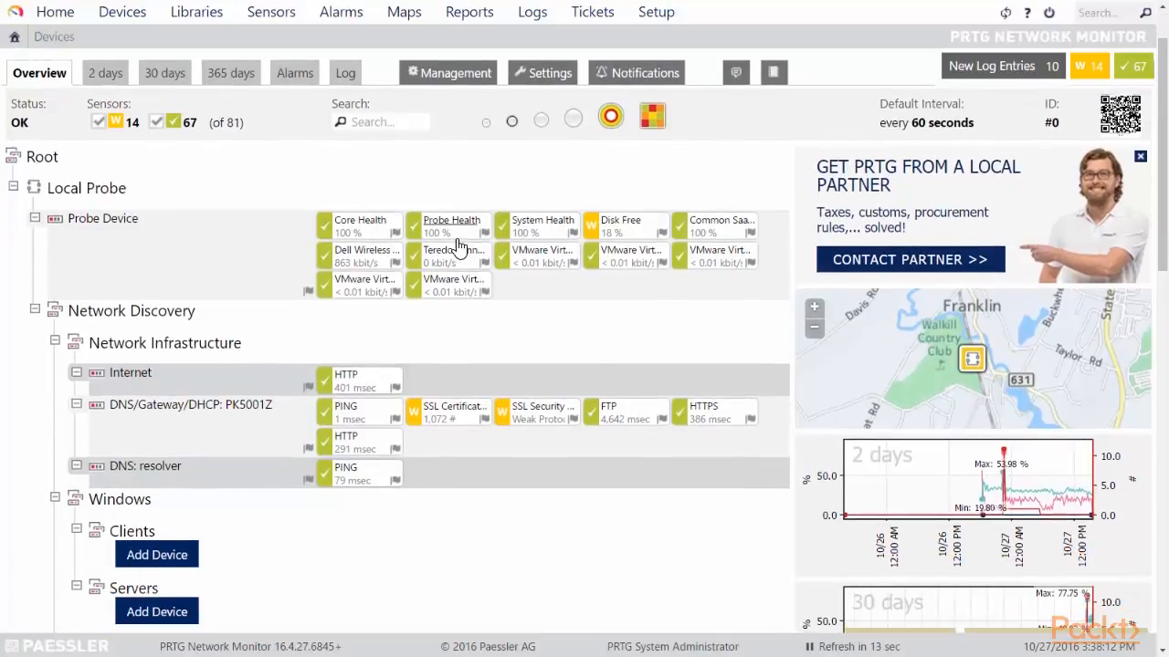
scroll(608, 289, down, 4)
scroll(609, 293, down, 4)
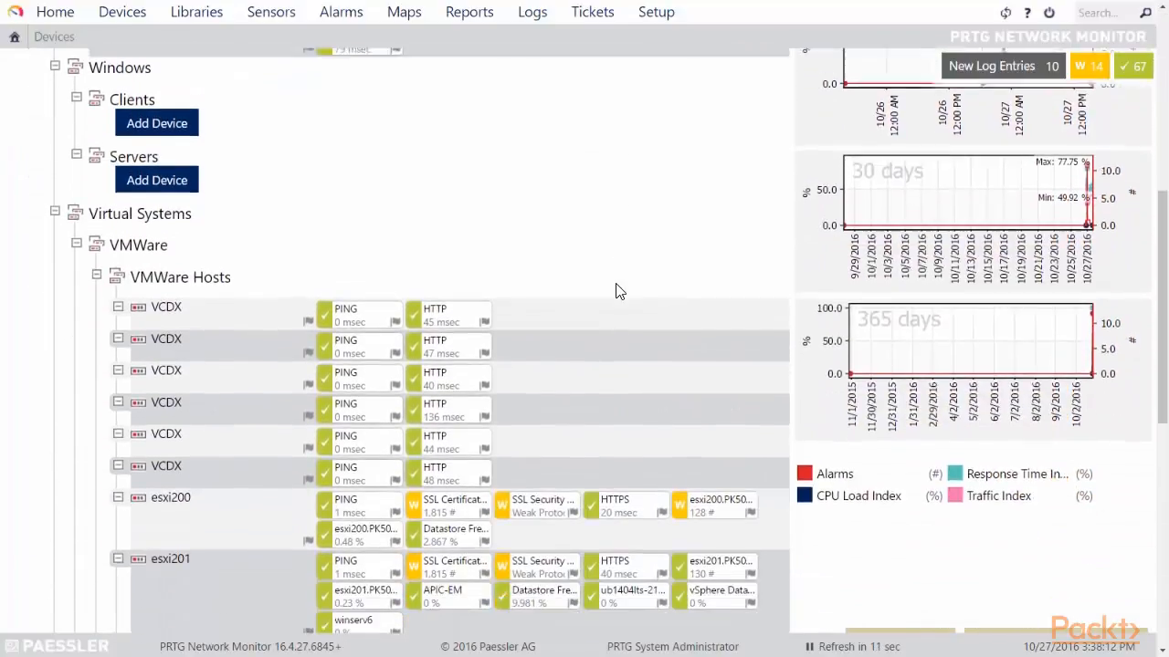
scroll(621, 239, down, 2)
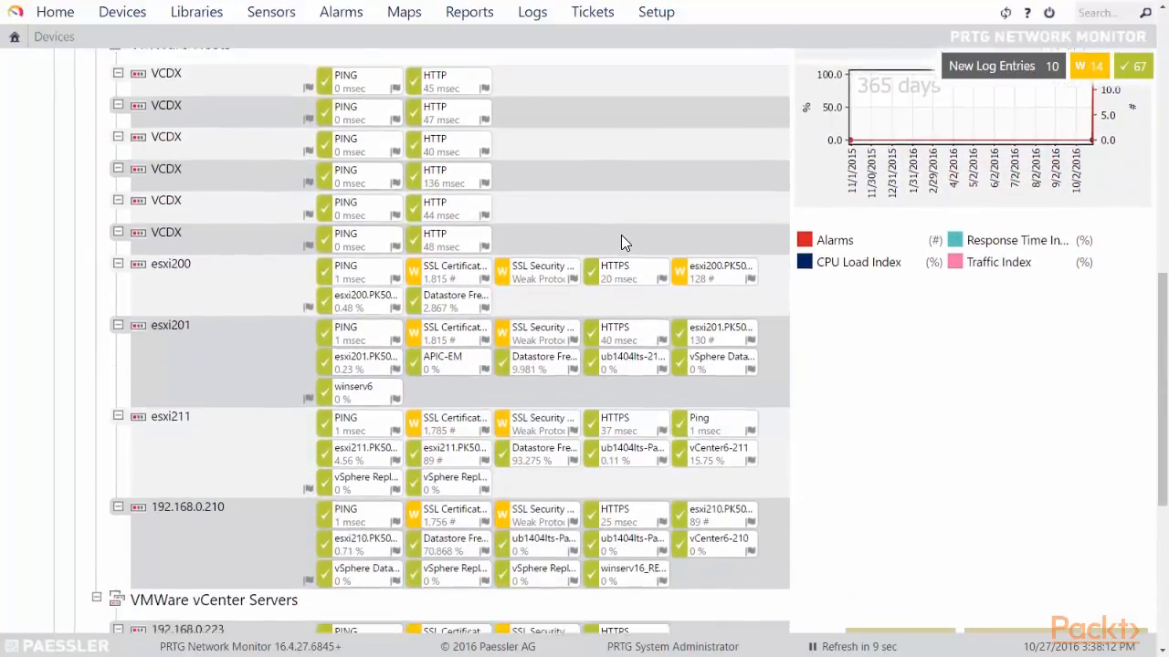
scroll(621, 239, up, 2)
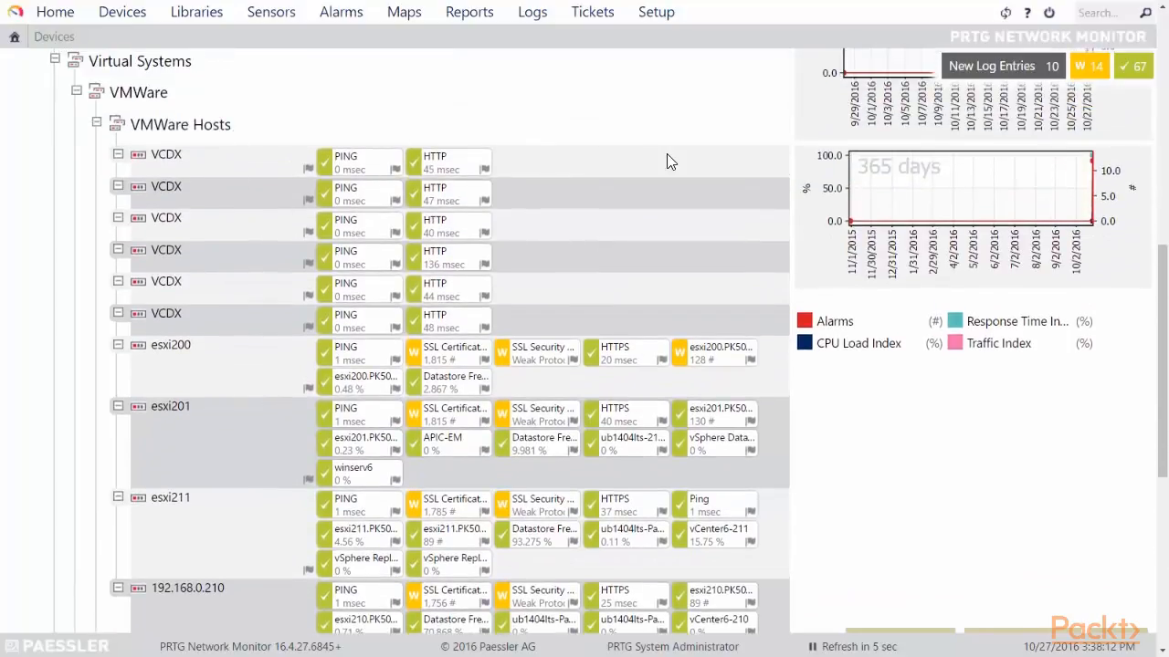
scroll(666, 162, down, 1)
scroll(685, 153, down, 1)
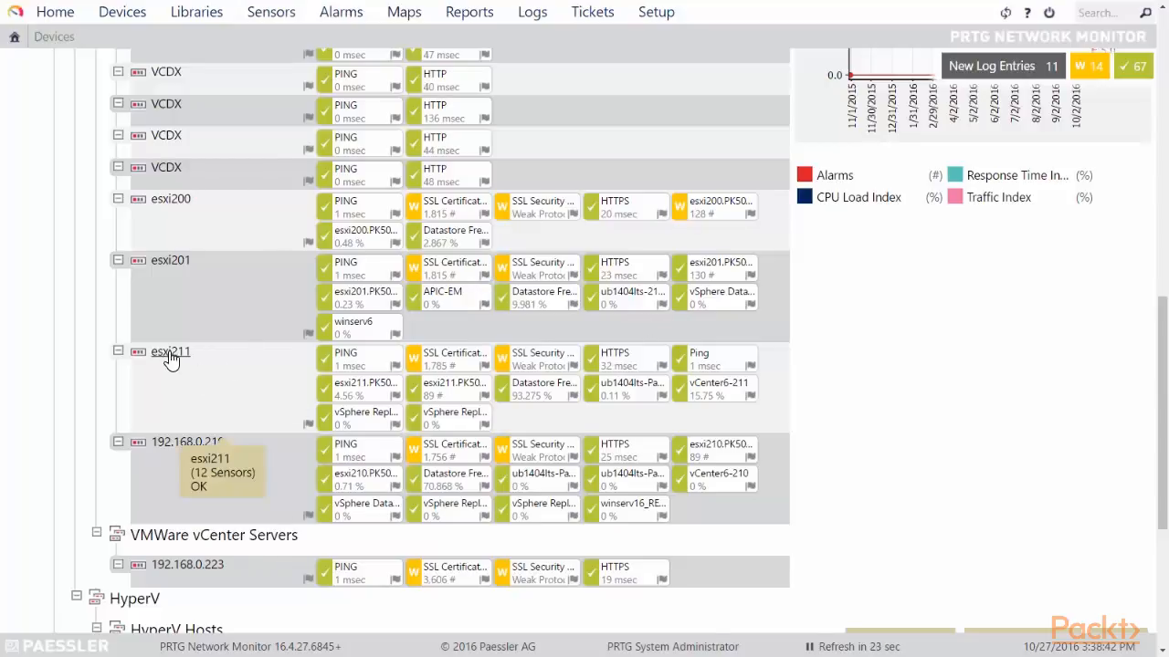
Bring up the vCenter6-211 sensor card on esxi211, showing status OK and 100% uptime.
mouse_move(170, 359)
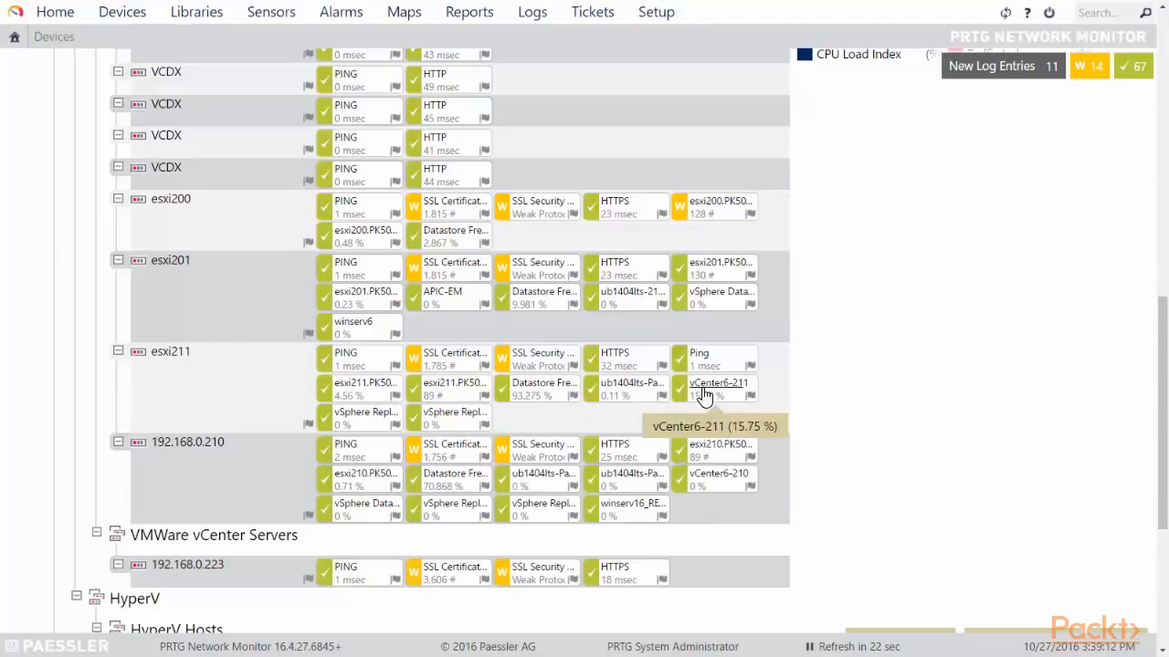
mouse_move(703, 394)
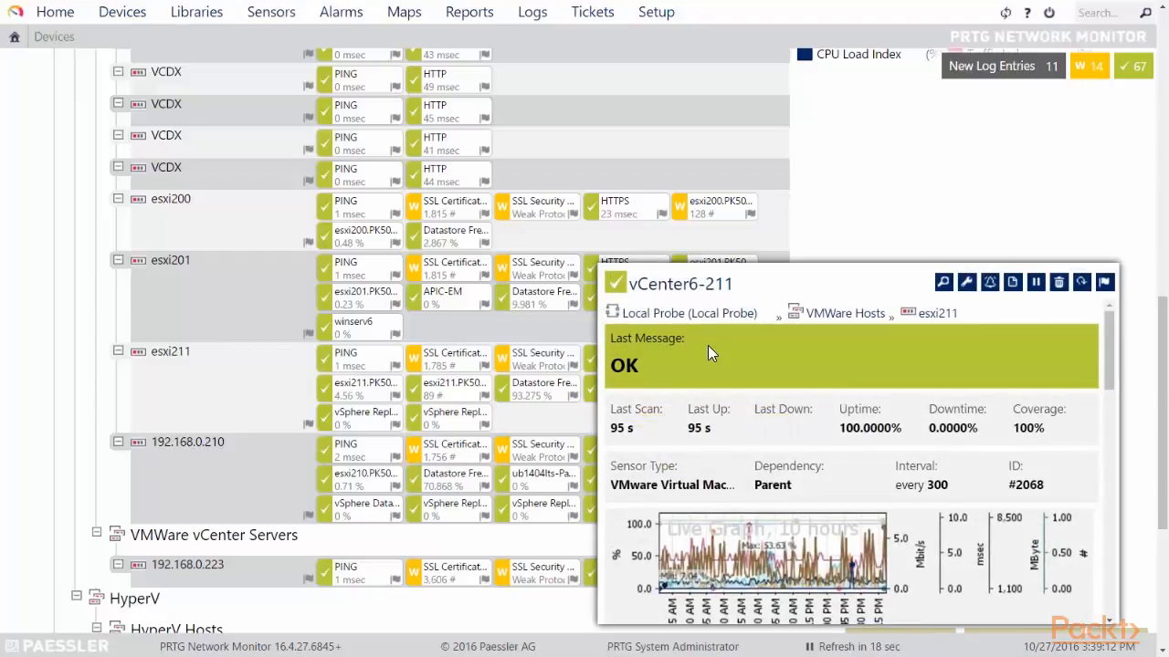
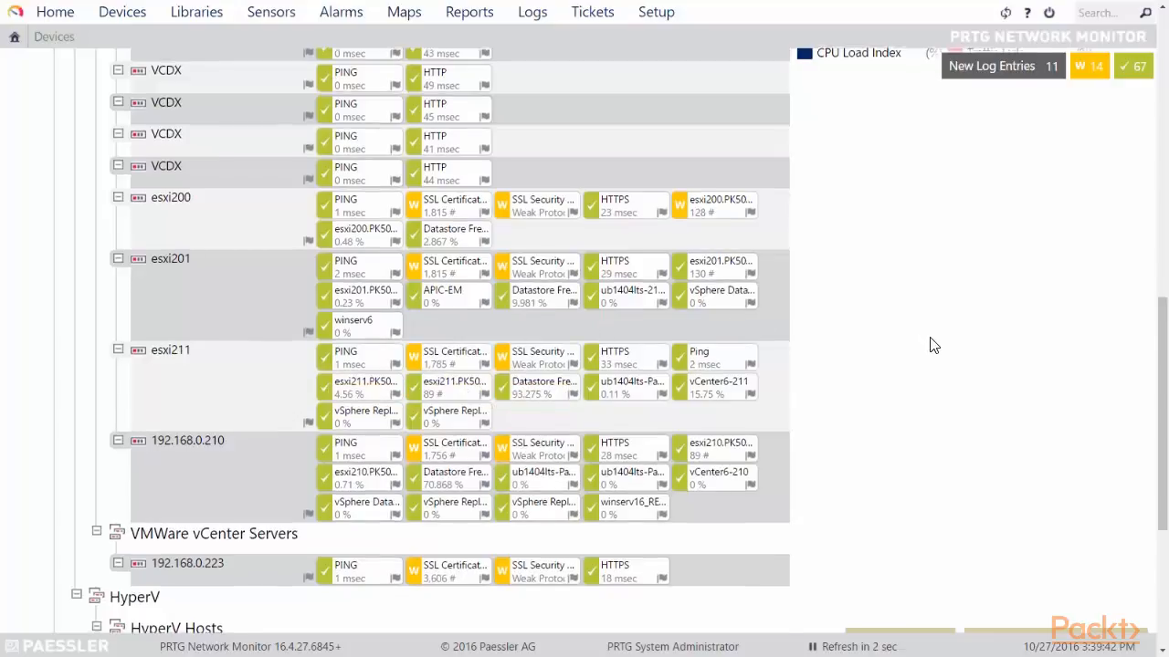
Scroll the Devices tree down to the esxi211 device in the VMware Hosts group.
scroll(931, 332, down, 1)
scroll(932, 331, up, 2)
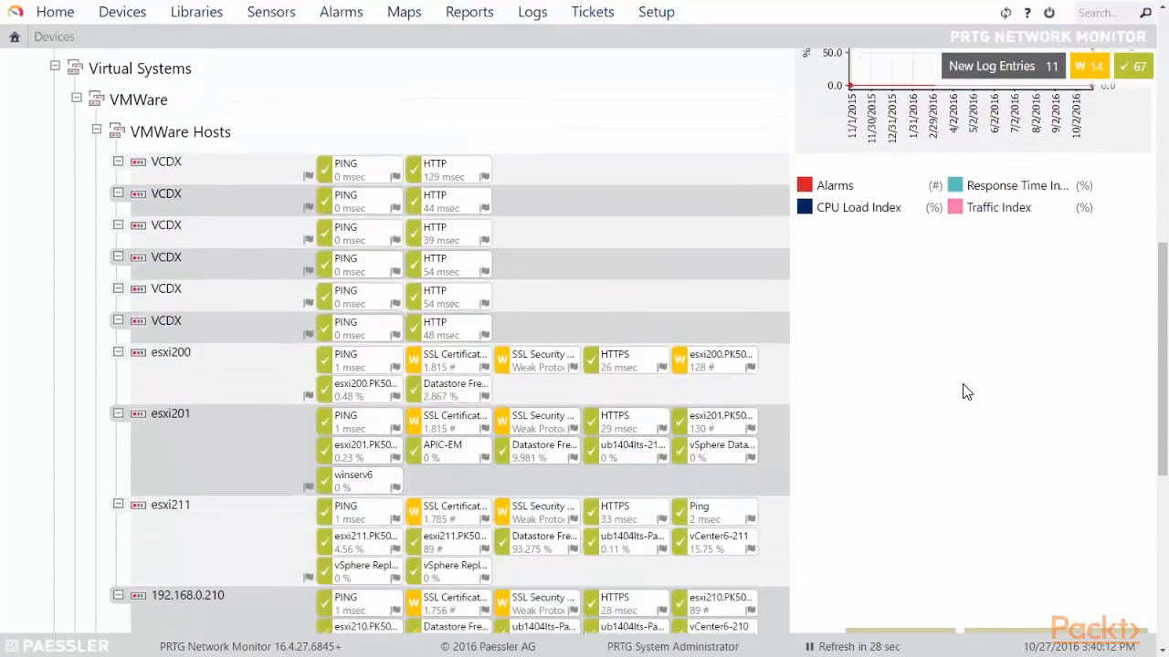
scroll(966, 383, down, 1)
scroll(970, 372, down, 1)
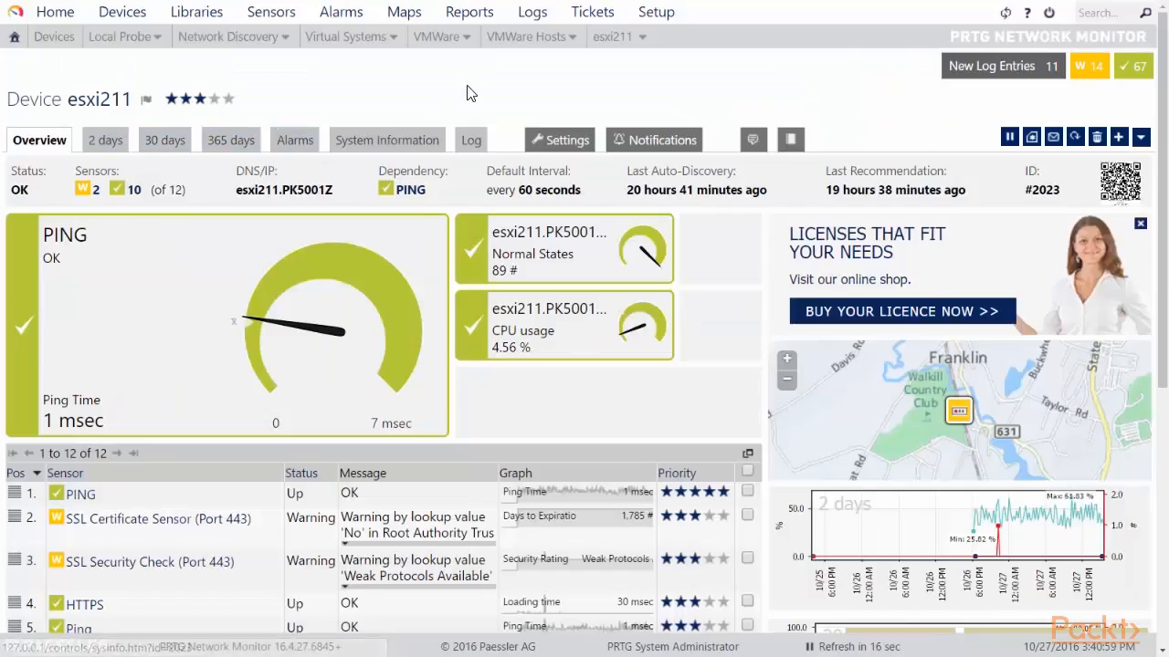
scroll(715, 236, down, 1)
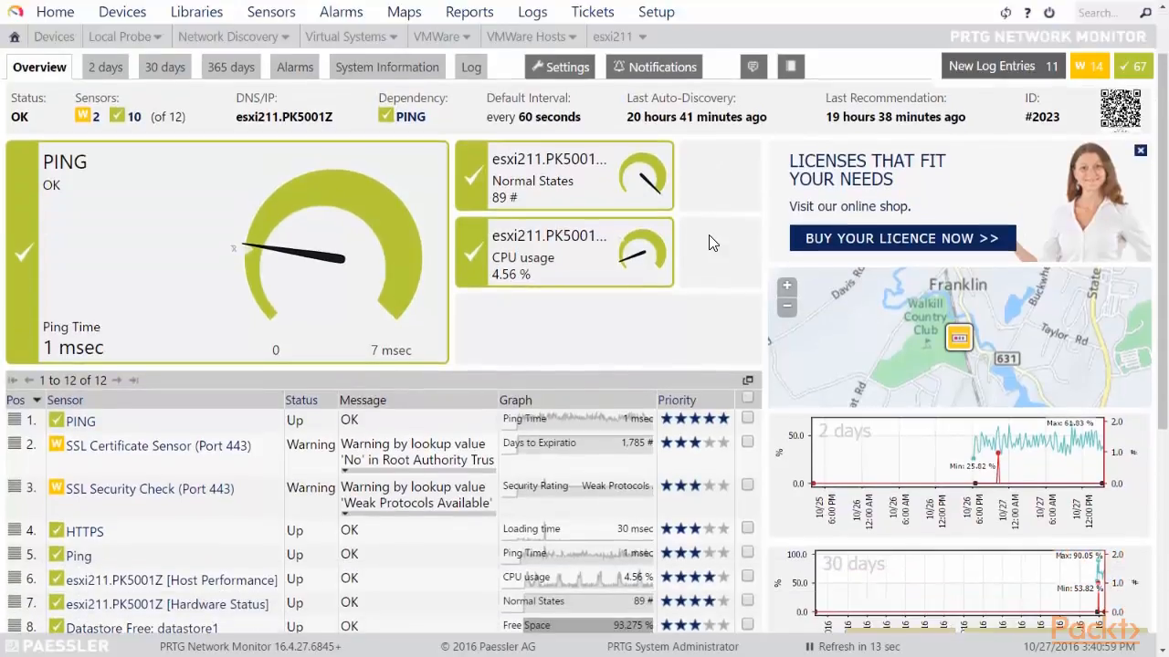
scroll(713, 232, down, 1)
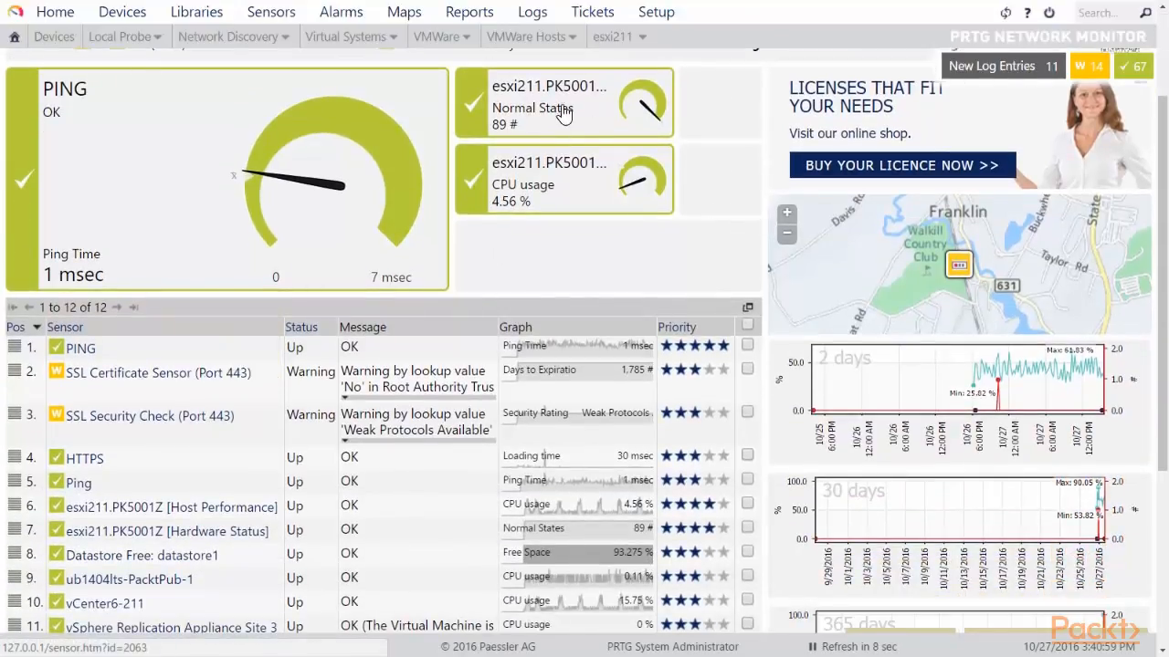
mouse_move(558, 141)
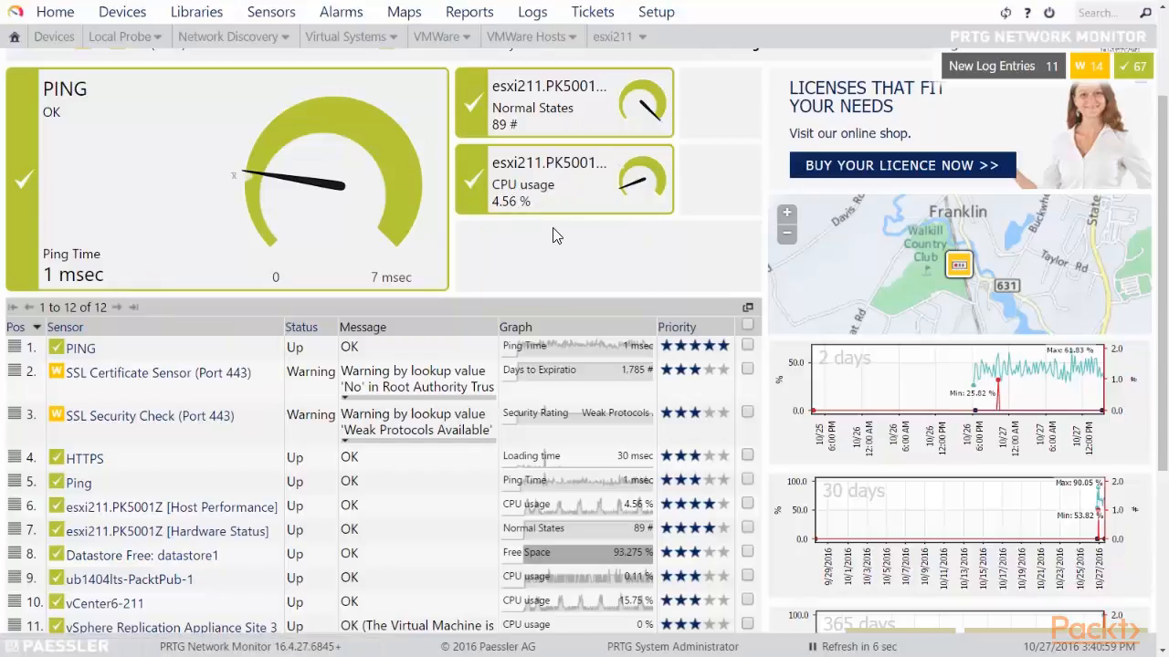
mouse_move(537, 216)
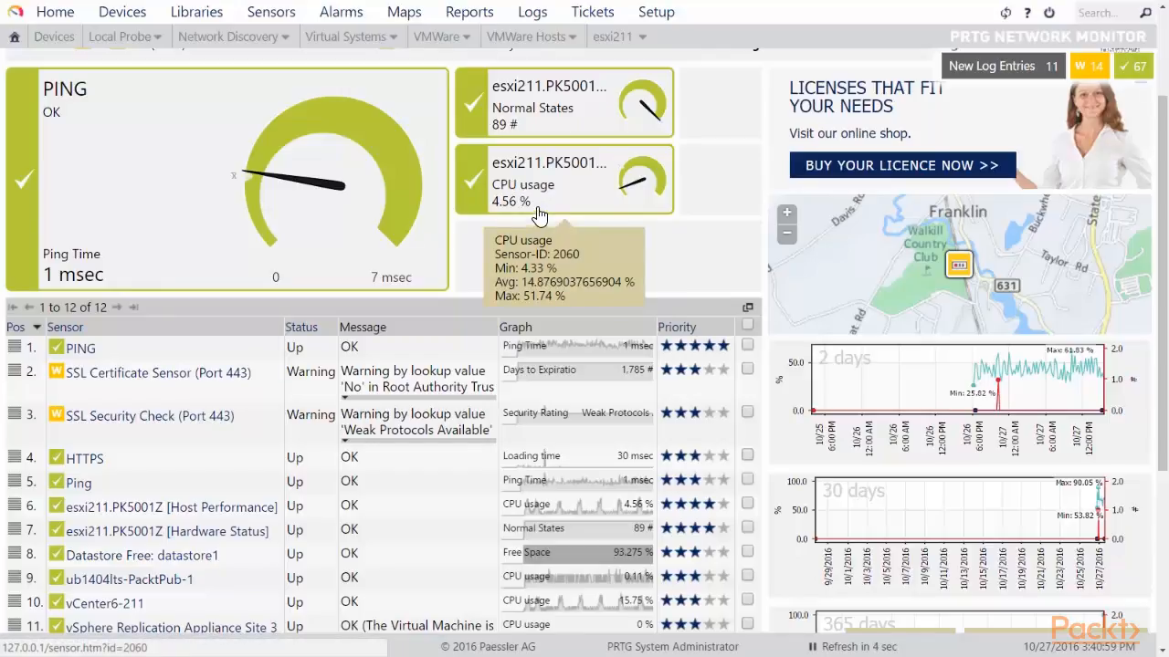
scroll(265, 236, down, 5)
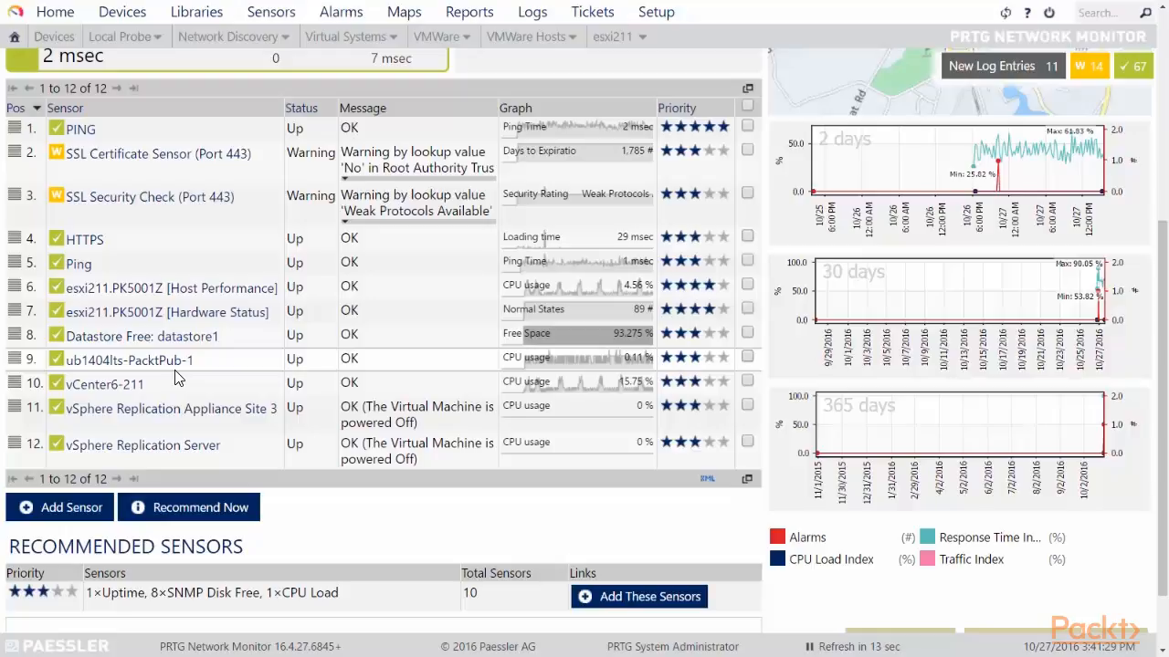
Open the esxi211.PK5001Z Host Performance sensor, note its VMware Host Performance type, and view its live graph.
click(201, 291)
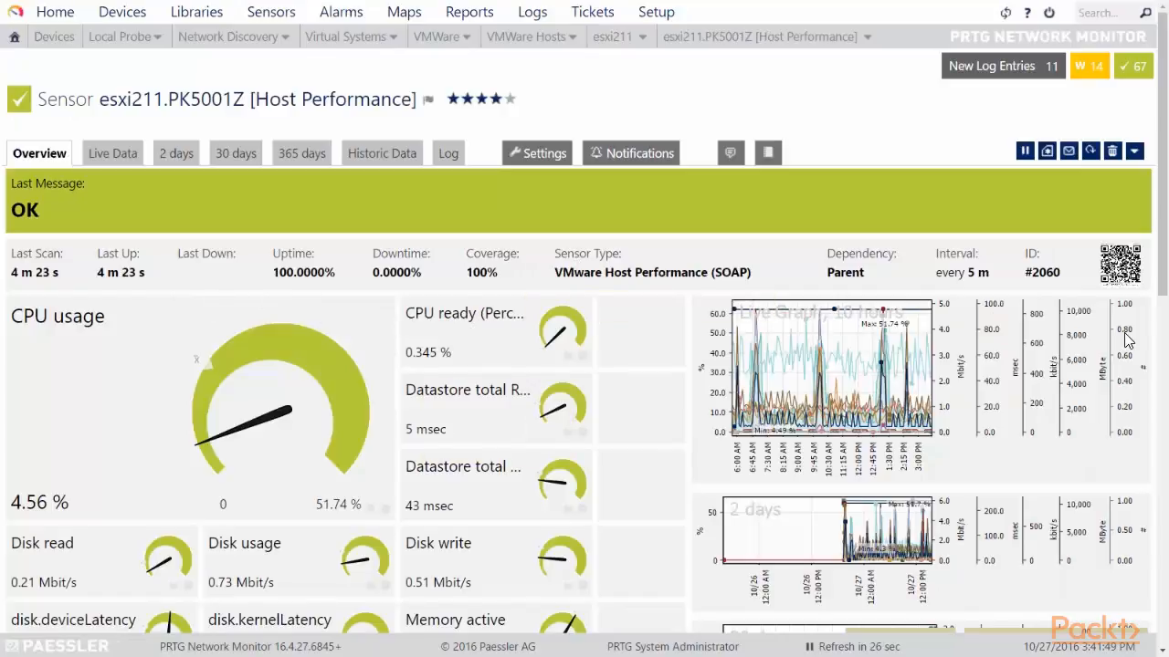
drag(554, 272, 756, 279)
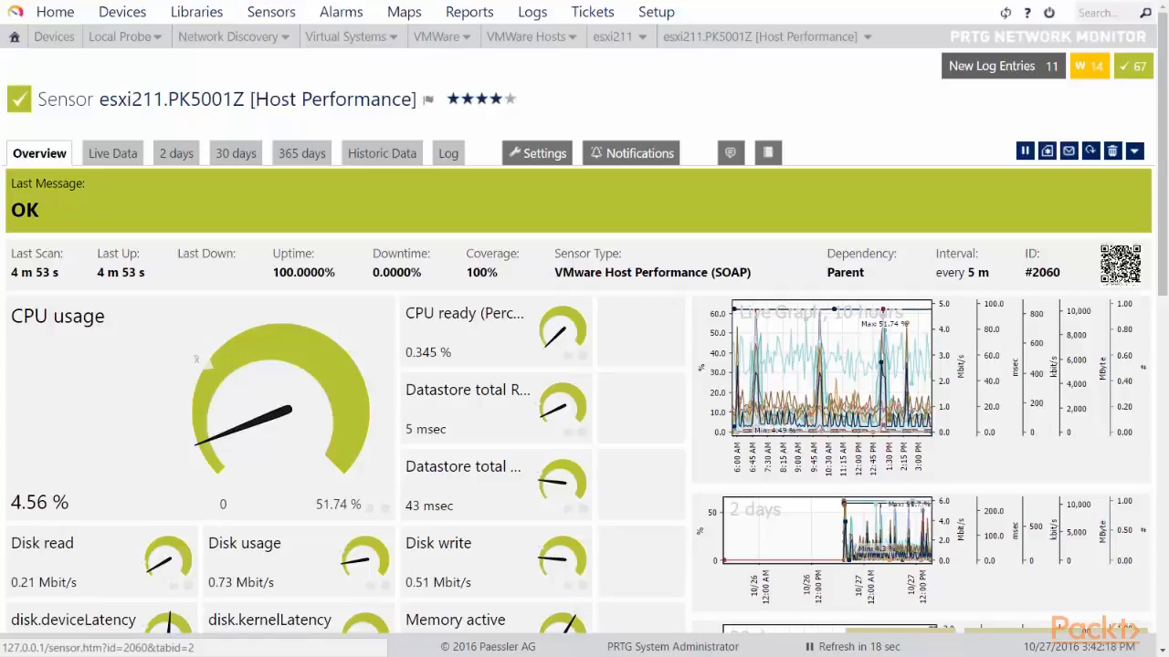
click(777, 369)
scroll(607, 348, down, 2)
scroll(607, 347, down, 1)
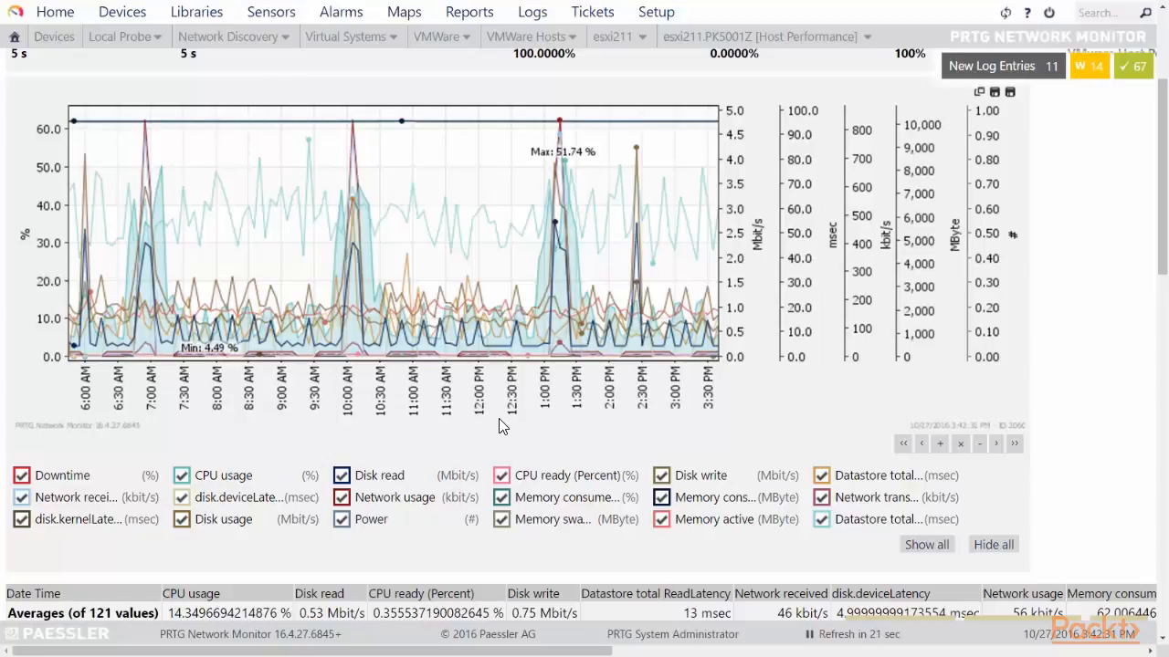
scroll(519, 337, up, 3)
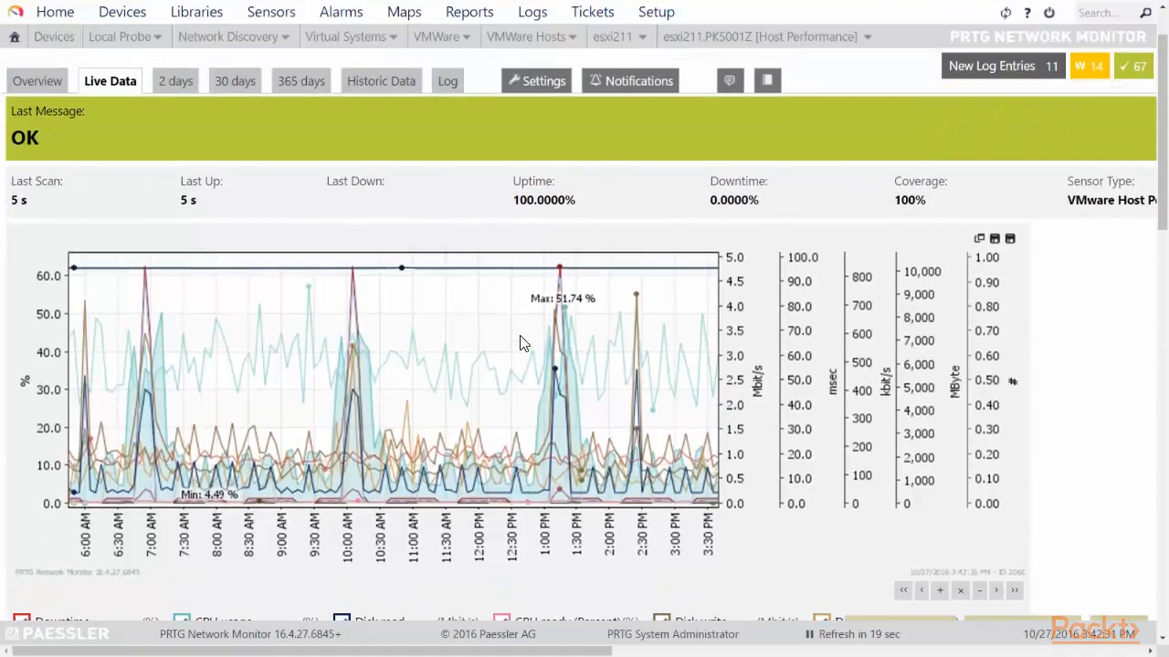
scroll(521, 339, down, 2)
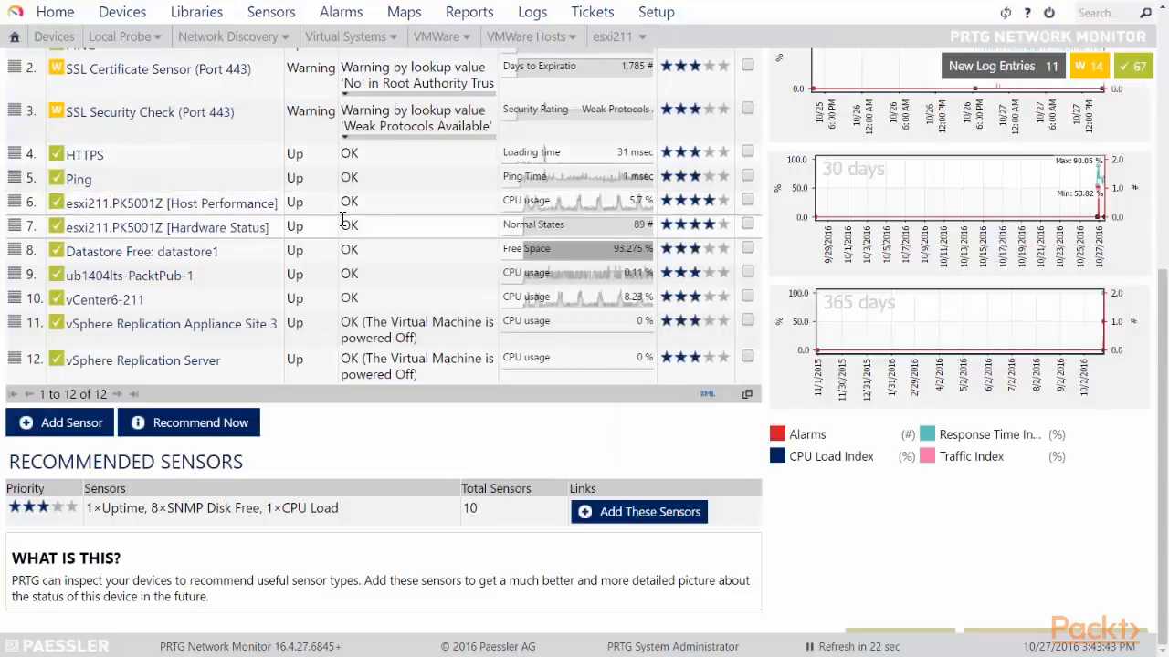
Scroll the esxi211 page to the 10 Recommended Sensors and highlight the 'What is this?' explanation.
scroll(392, 202, up, 5)
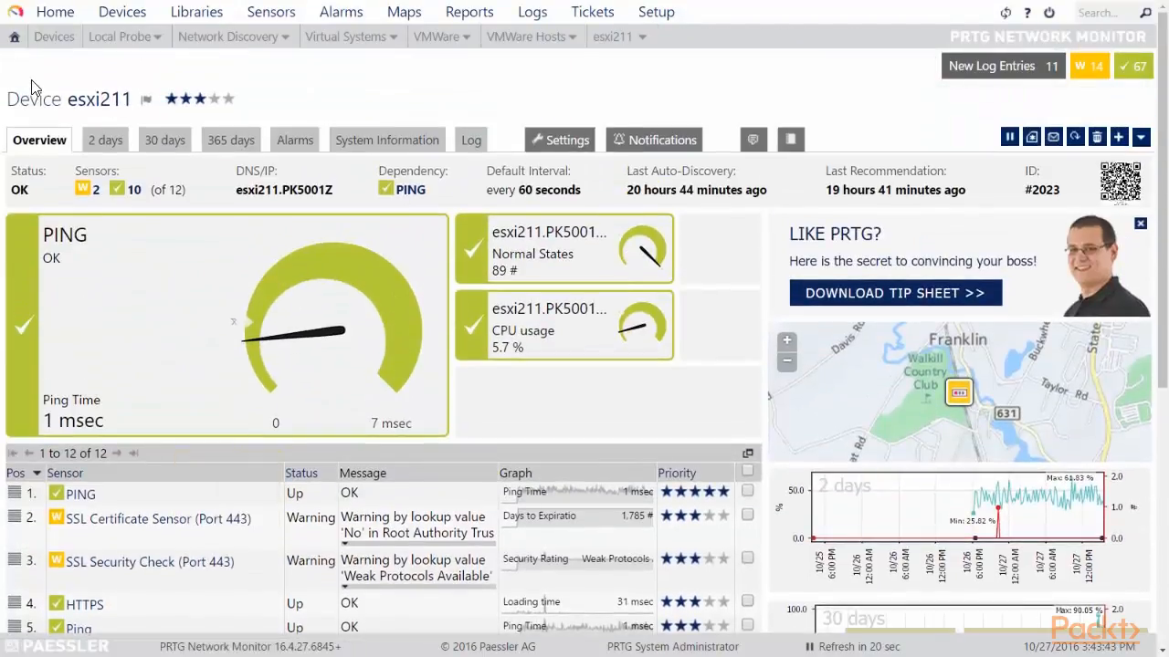
drag(136, 100, 46, 100)
scroll(301, 151, down, 5)
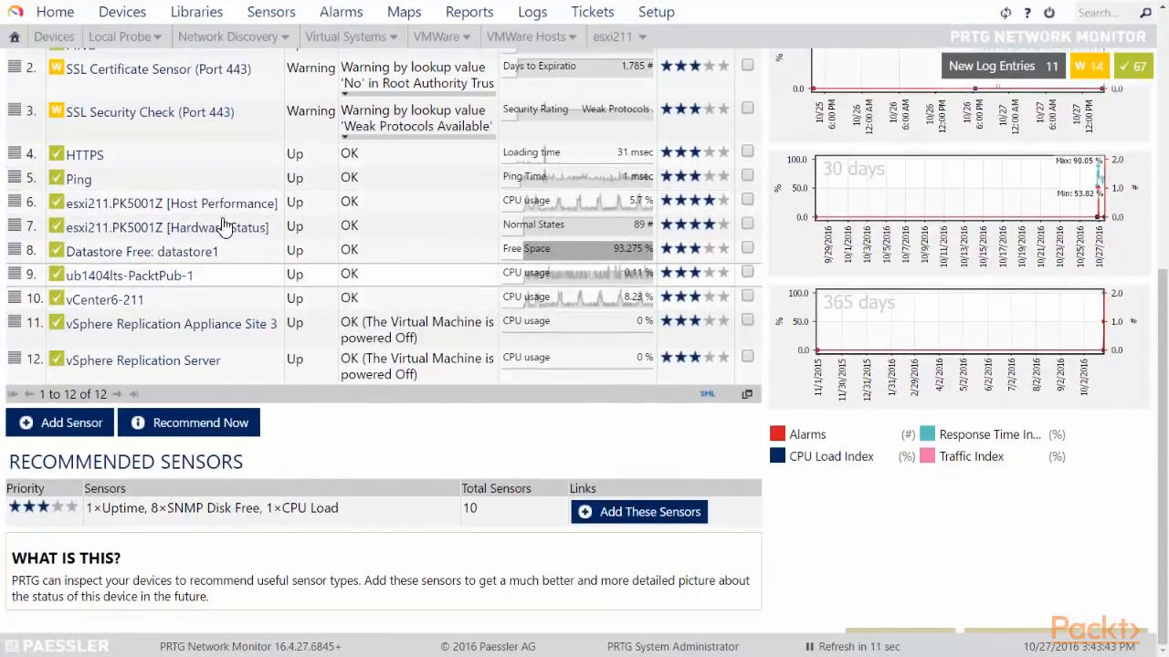
scroll(215, 219, up, 3)
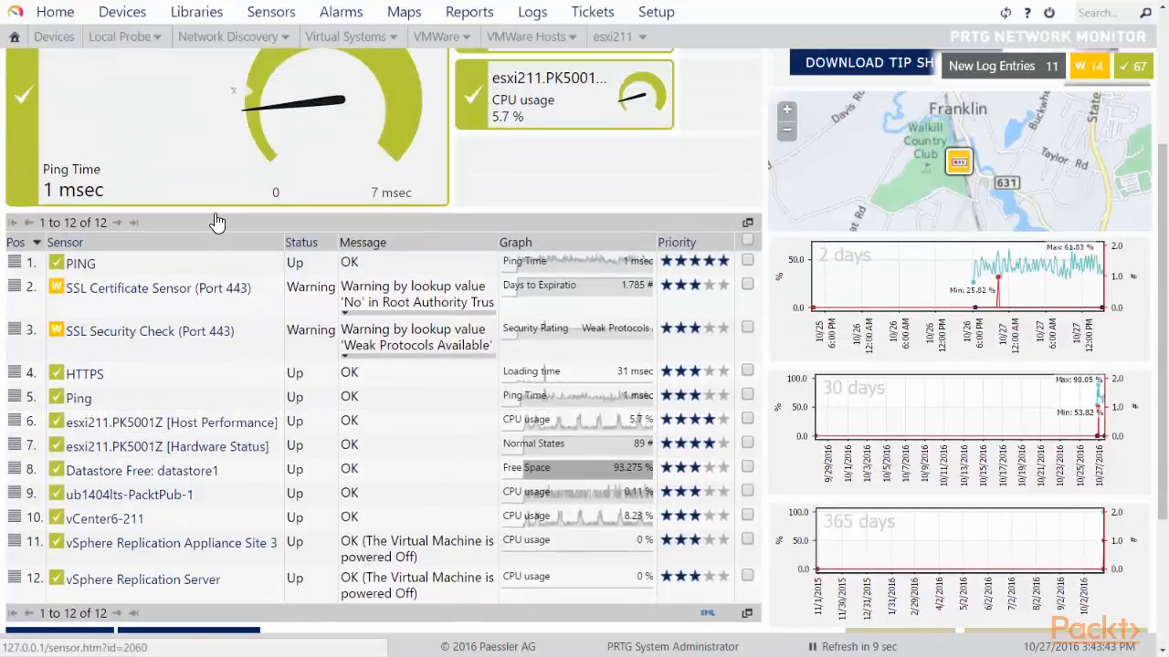
scroll(219, 274, down, 3)
scroll(182, 246, up, 1)
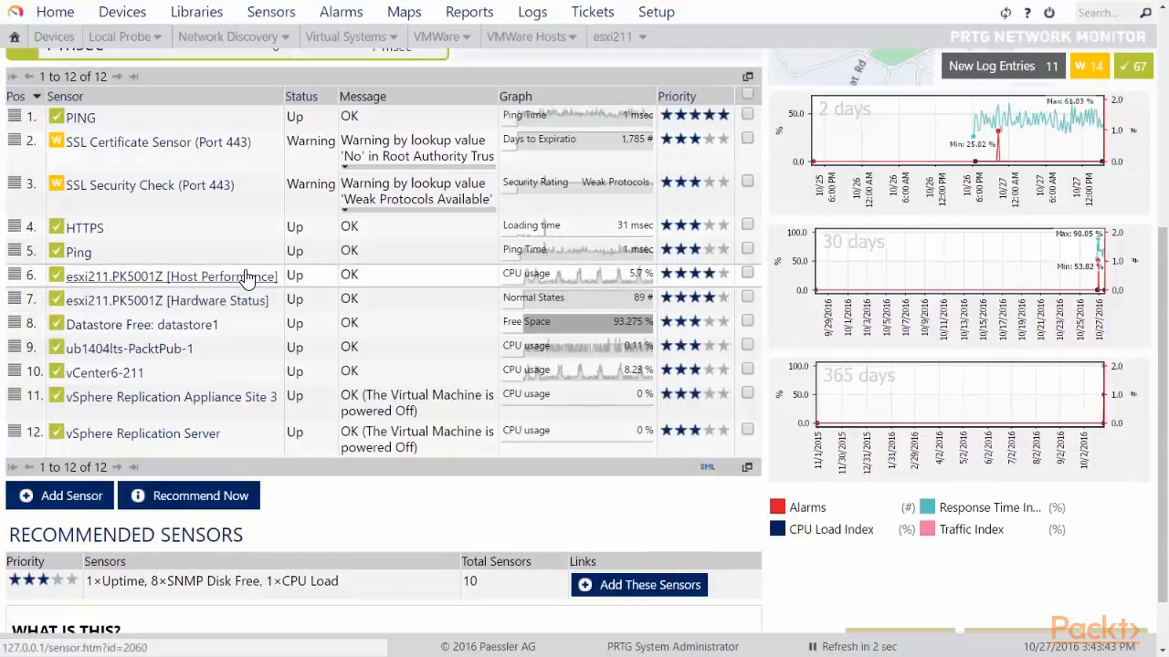
scroll(245, 276, down, 1)
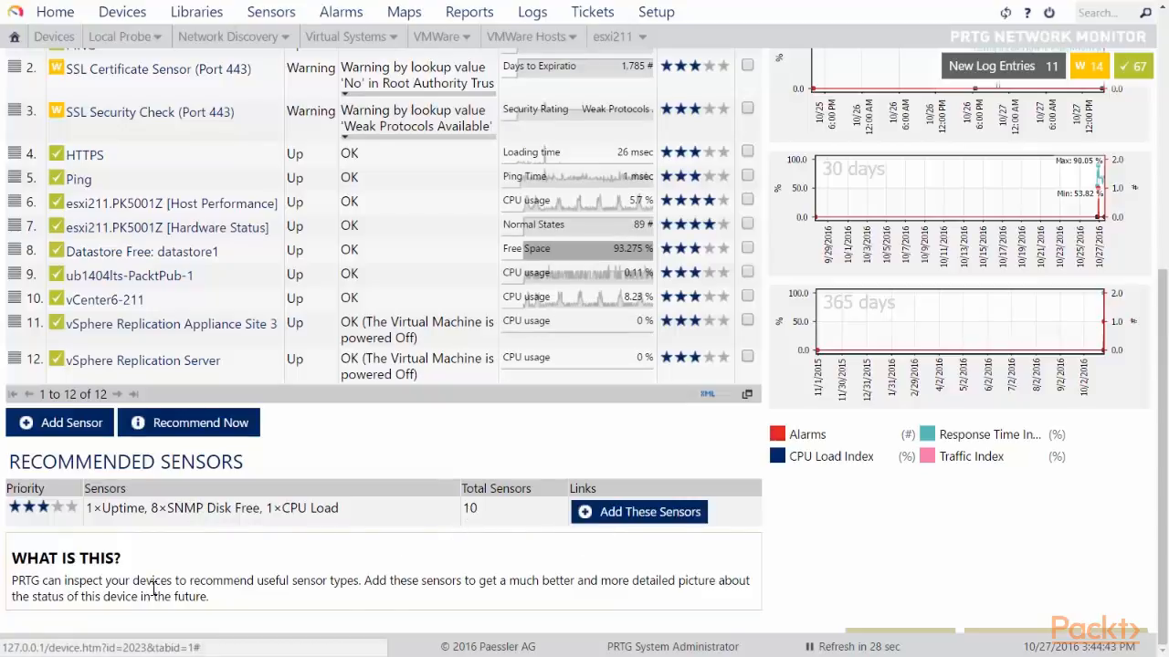
drag(18, 581, 226, 594)
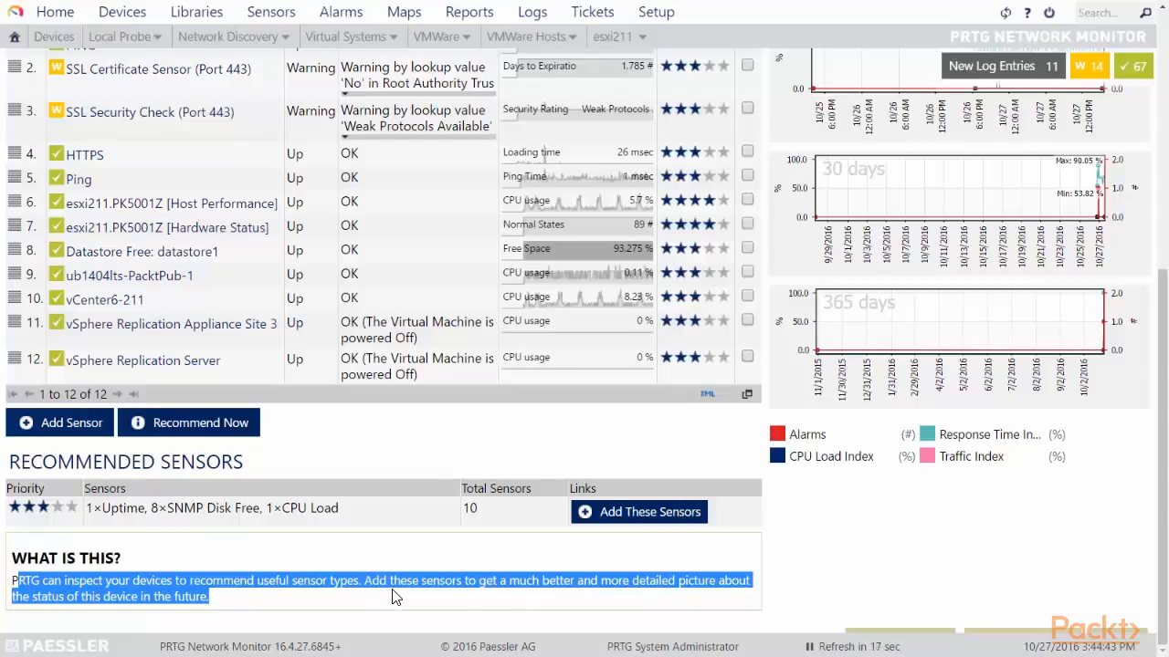
Add the 10 recommended sensors (Uptime, eight SNMP Disk Free, CPU Load) to esxi211.
click(607, 515)
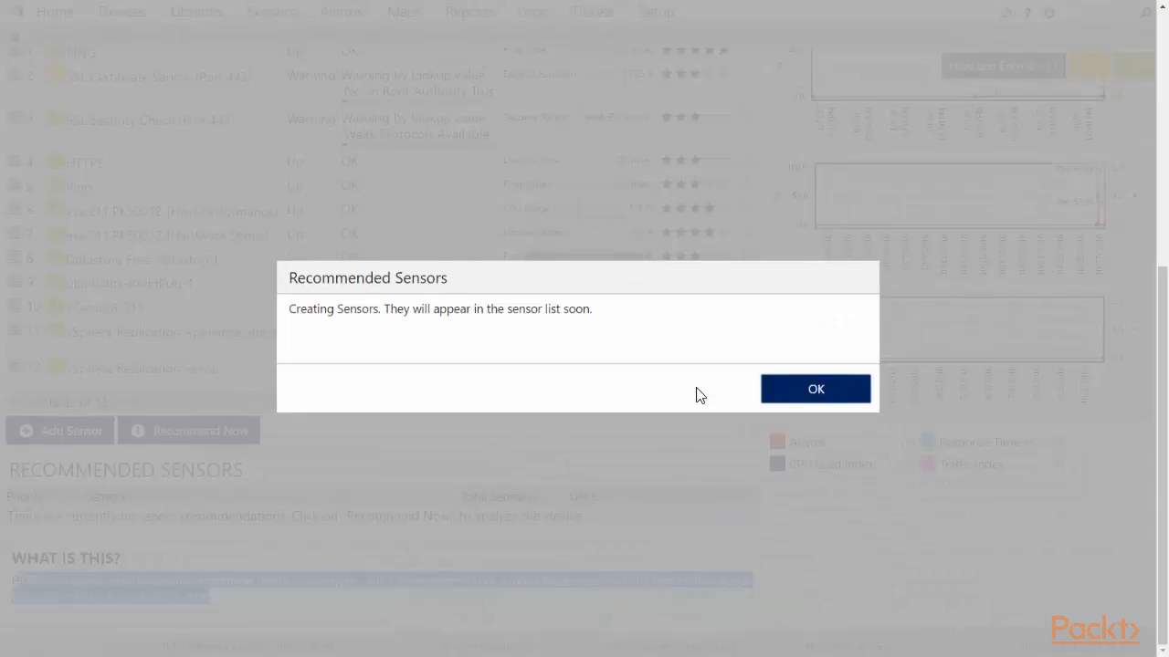
click(816, 392)
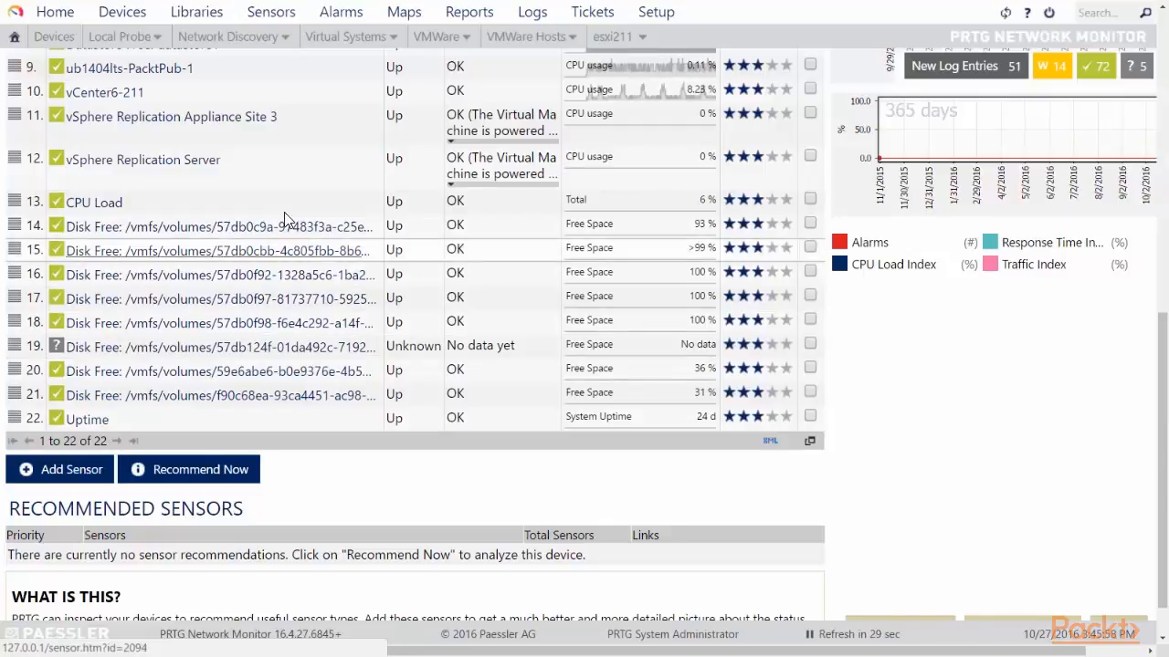
click(84, 204)
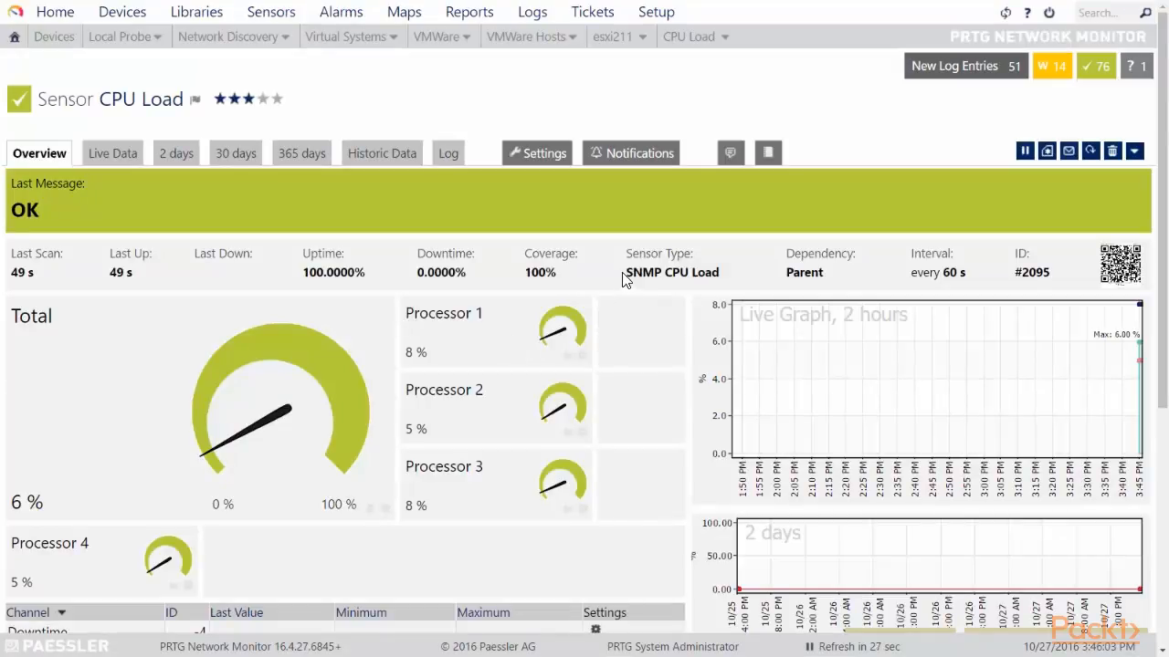
drag(625, 272, 721, 270)
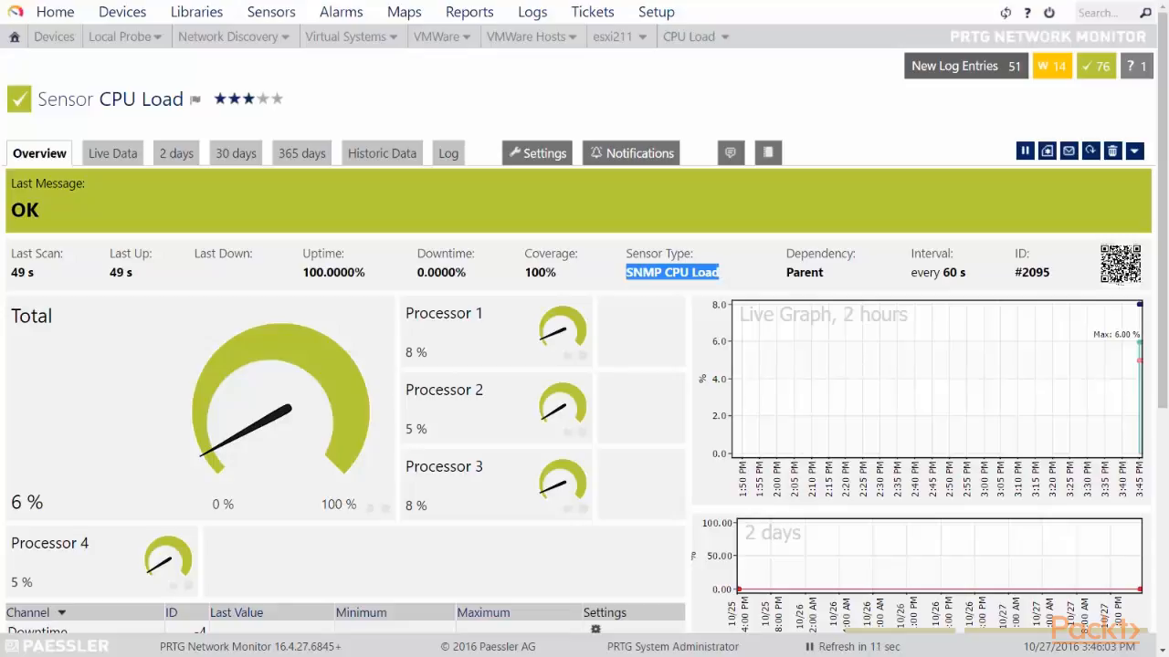
click(46, 155)
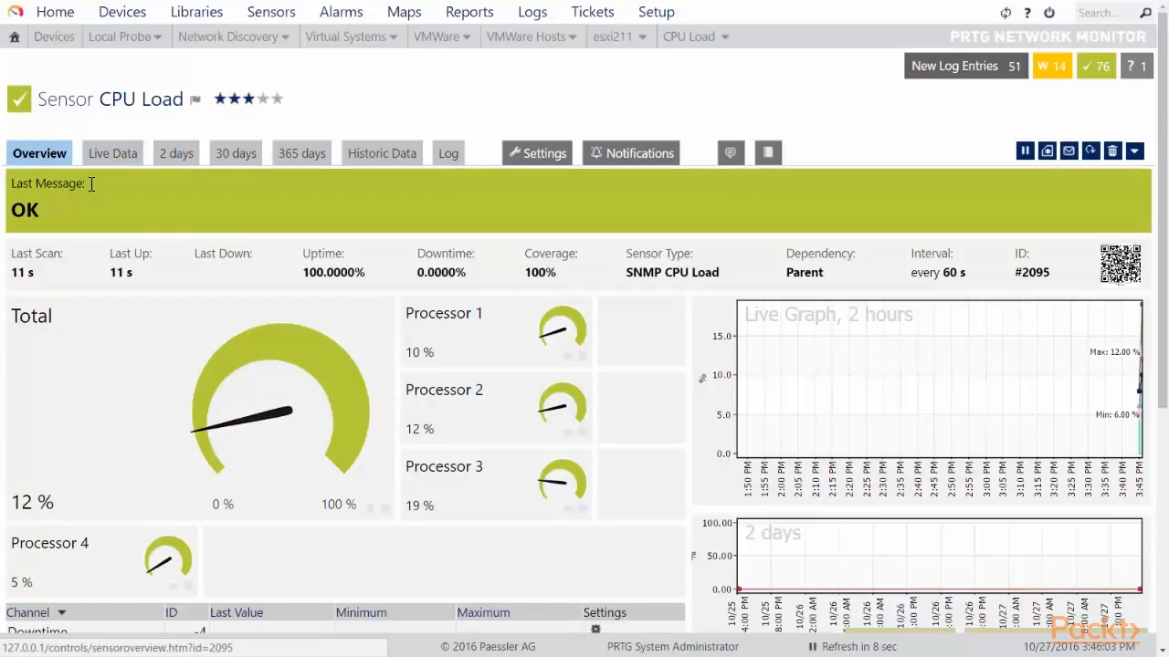
scroll(256, 338, down, 5)
scroll(219, 338, up, 3)
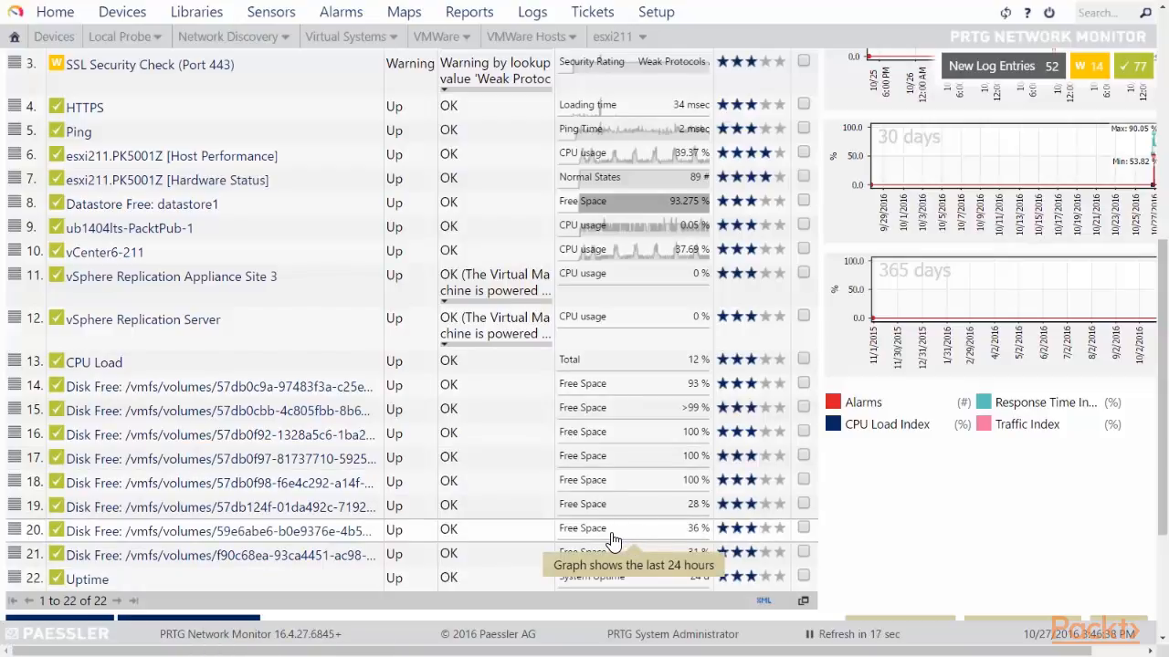
Open the row 20 Disk Free sensor, note its SNMP Disk Free type, and review its 36 % free gauge.
click(340, 539)
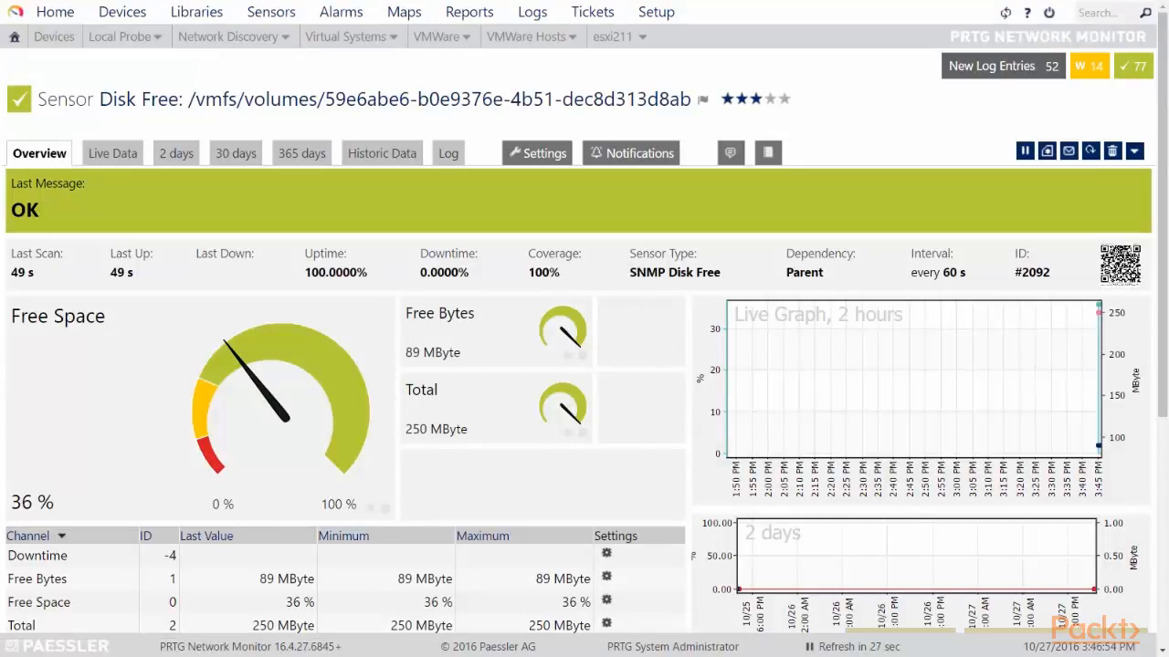
drag(629, 272, 724, 276)
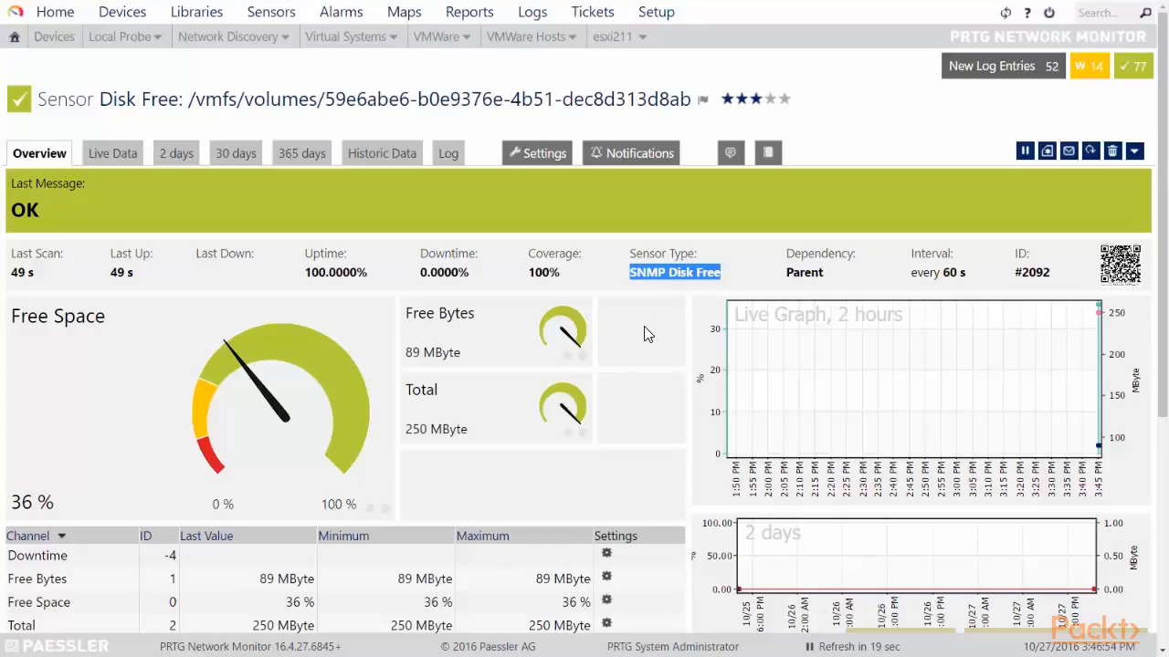
scroll(644, 326, down, 3)
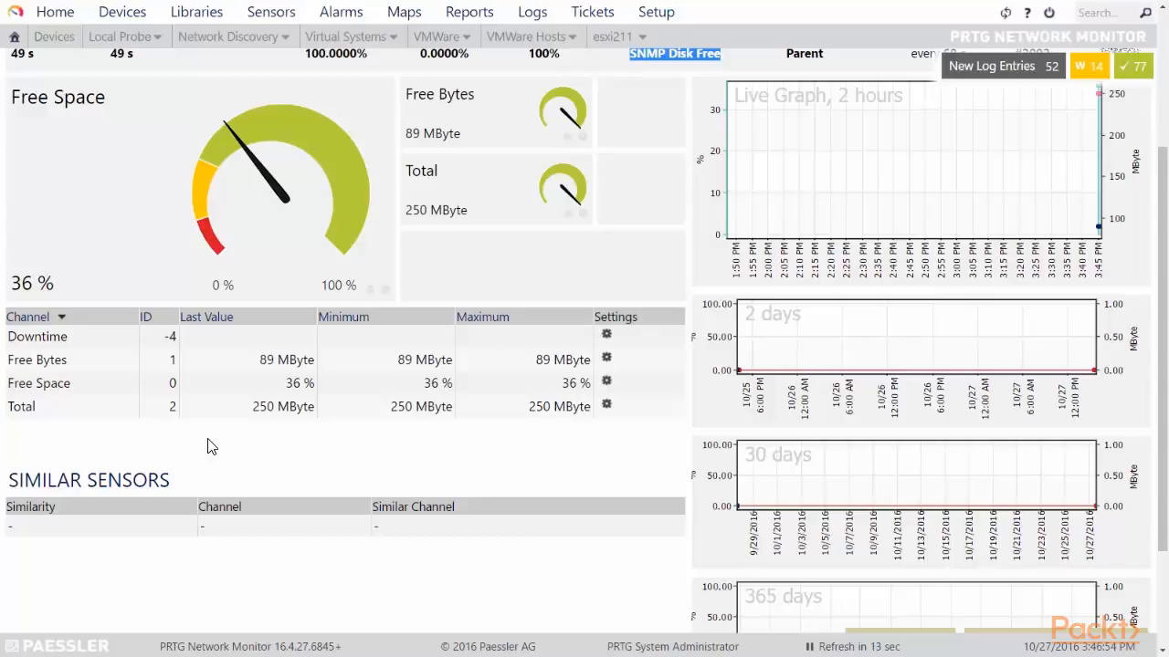
scroll(598, 443, up, 2)
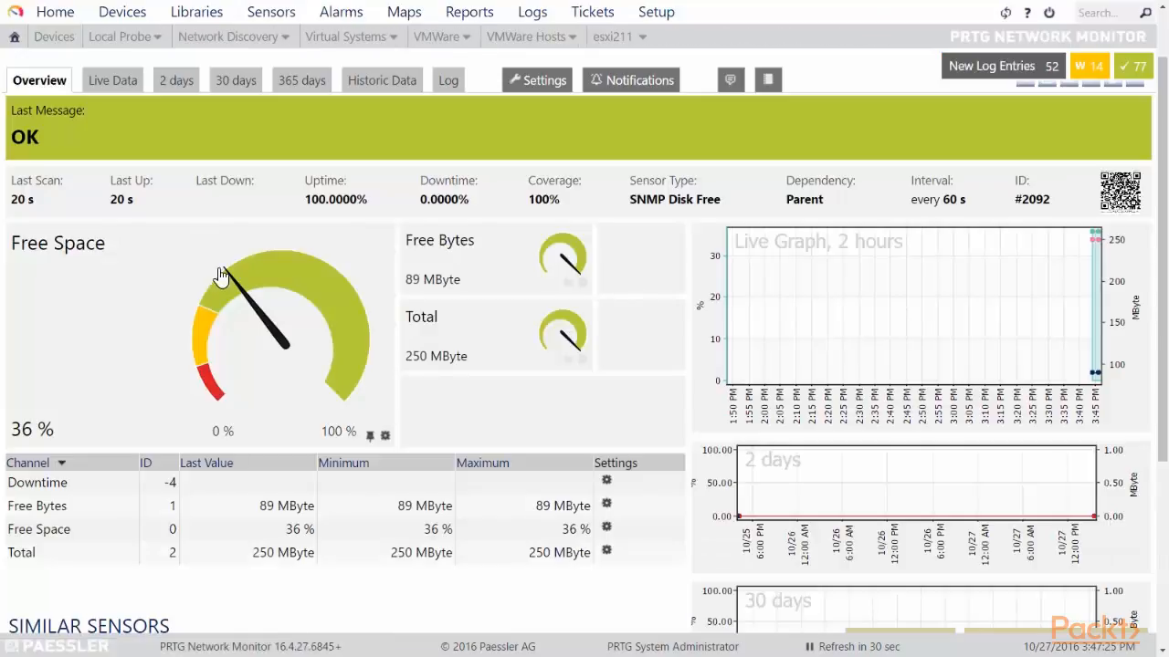
mouse_move(205, 356)
drag(630, 200, 719, 205)
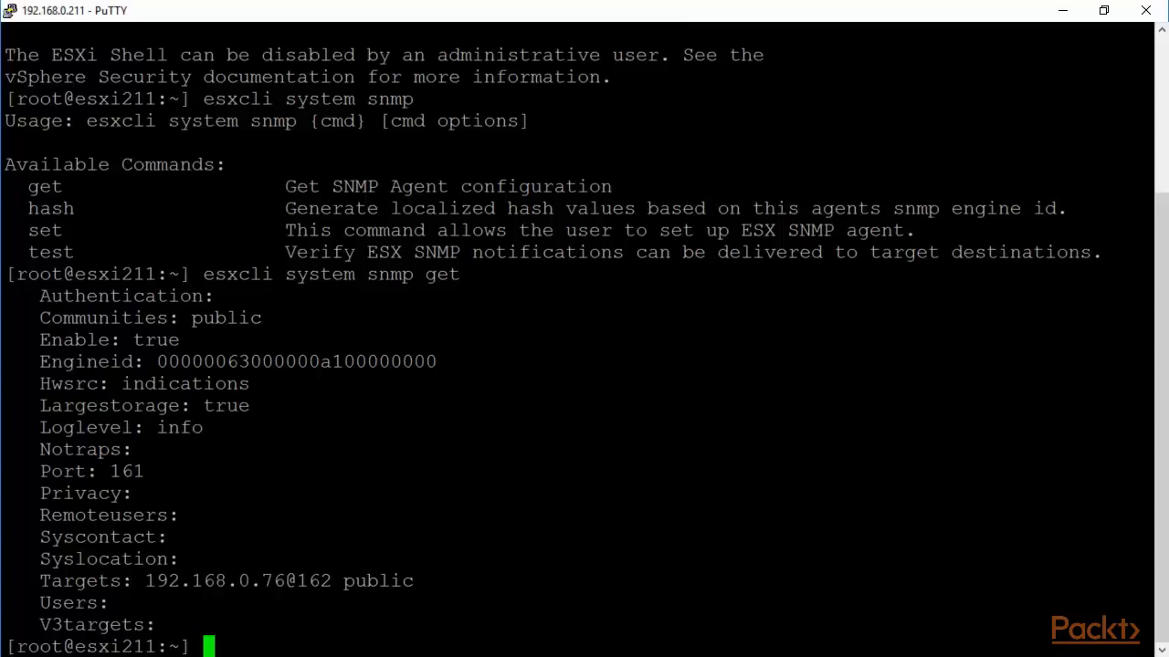
drag(1148, 274, 202, 280)
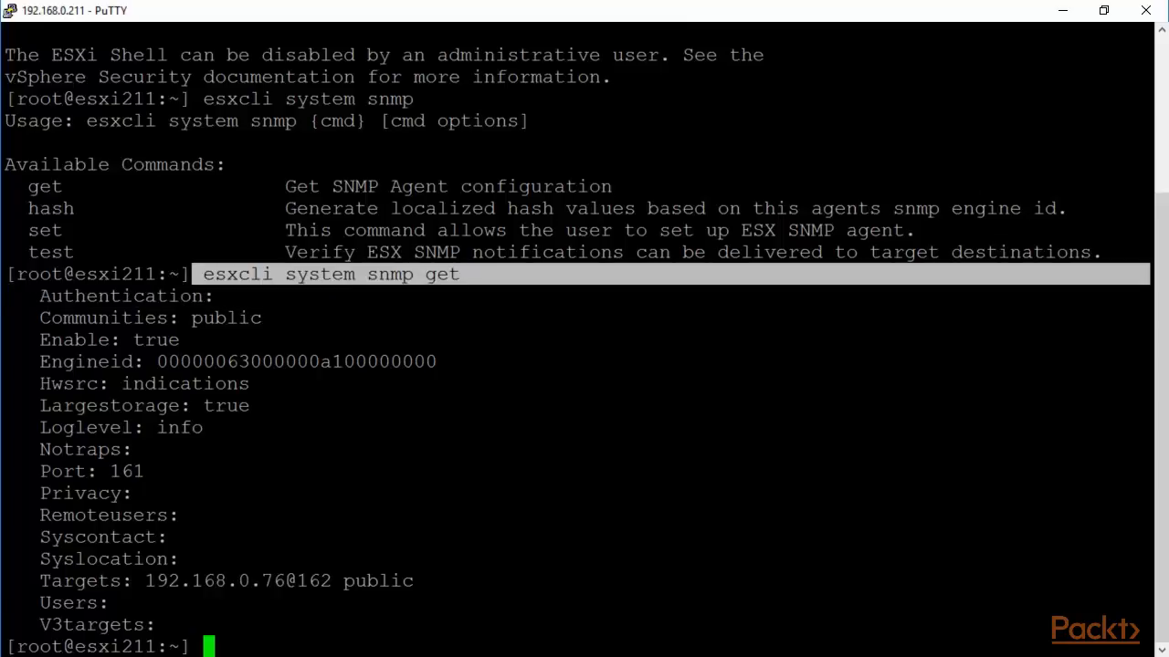
drag(1149, 318, 197, 316)
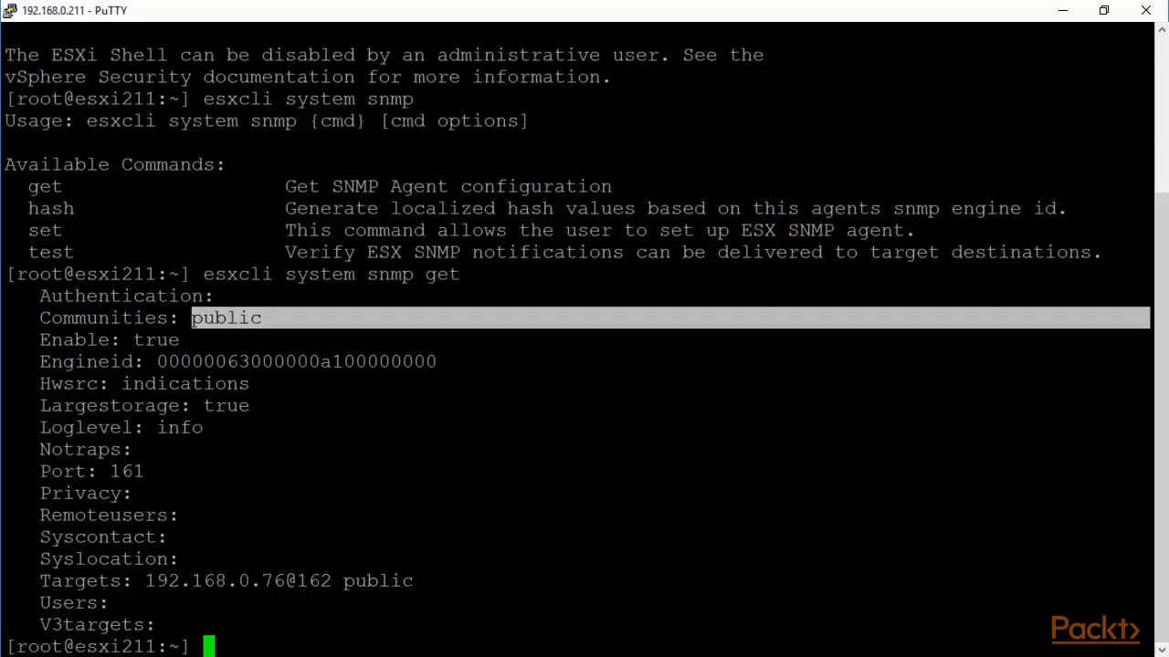
drag(1148, 581, 155, 584)
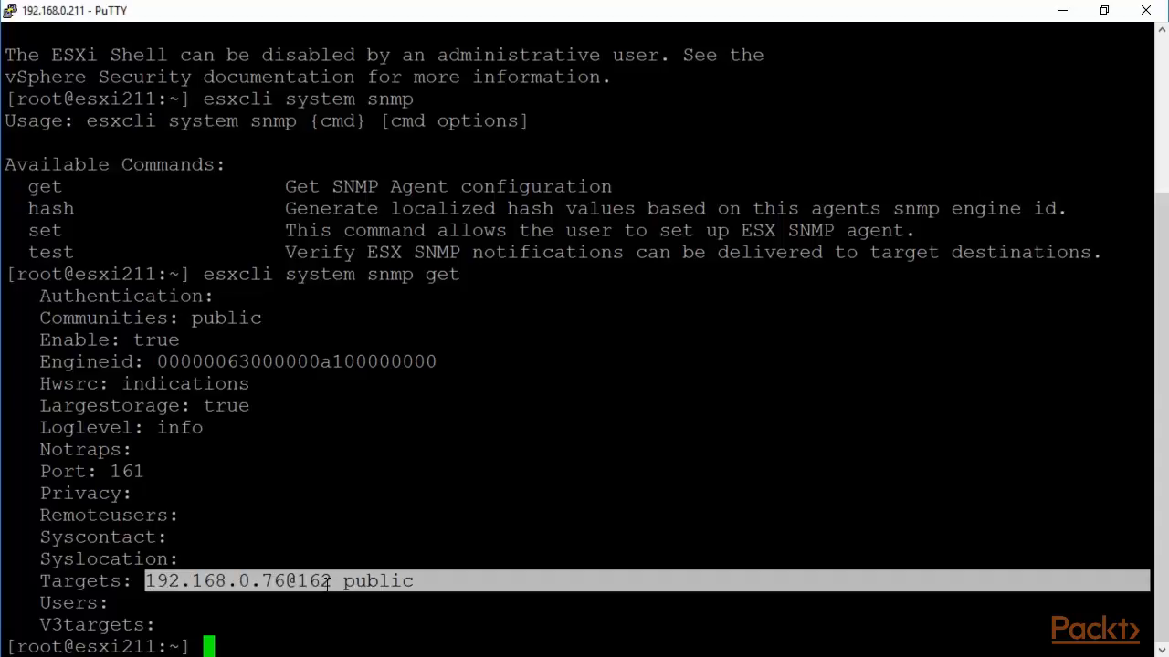
click(417, 581)
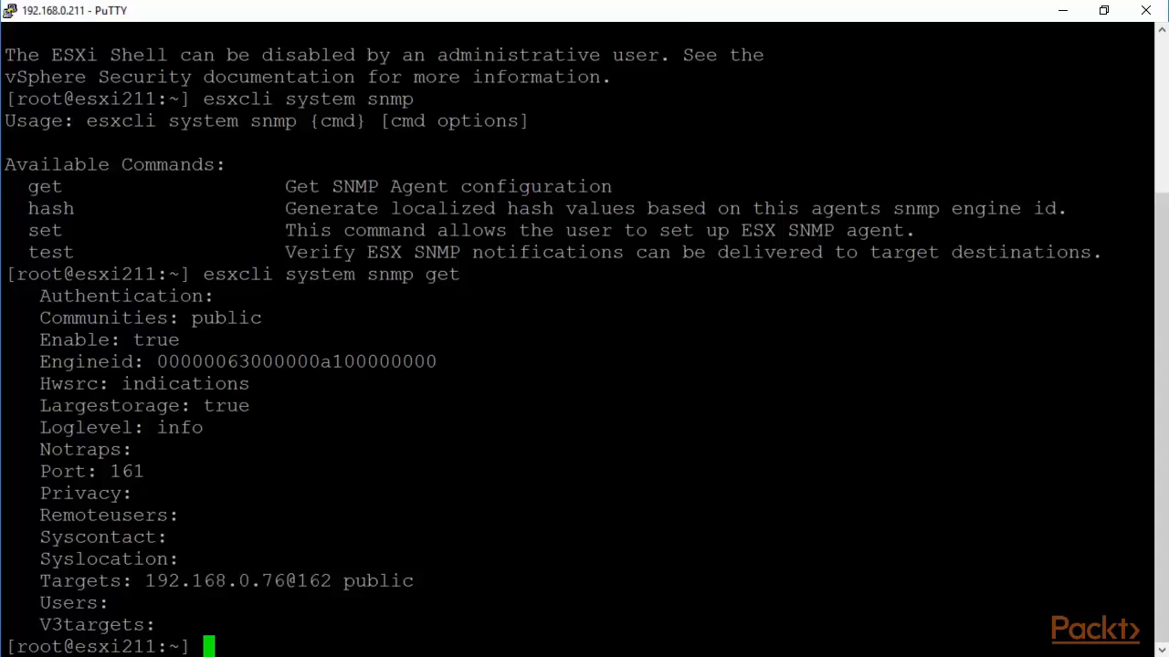
Run esxcli system snmp and esxcli system snmp set to list the SNMP subcommands and options.
text(esxcli system snmp)
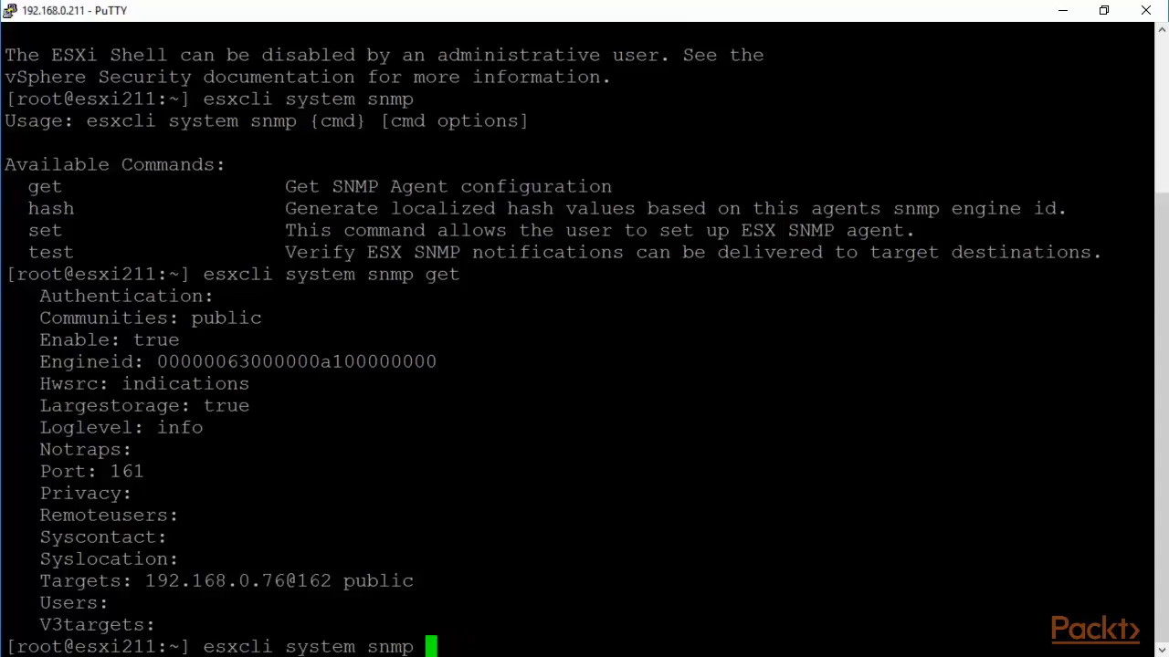
key(Return)
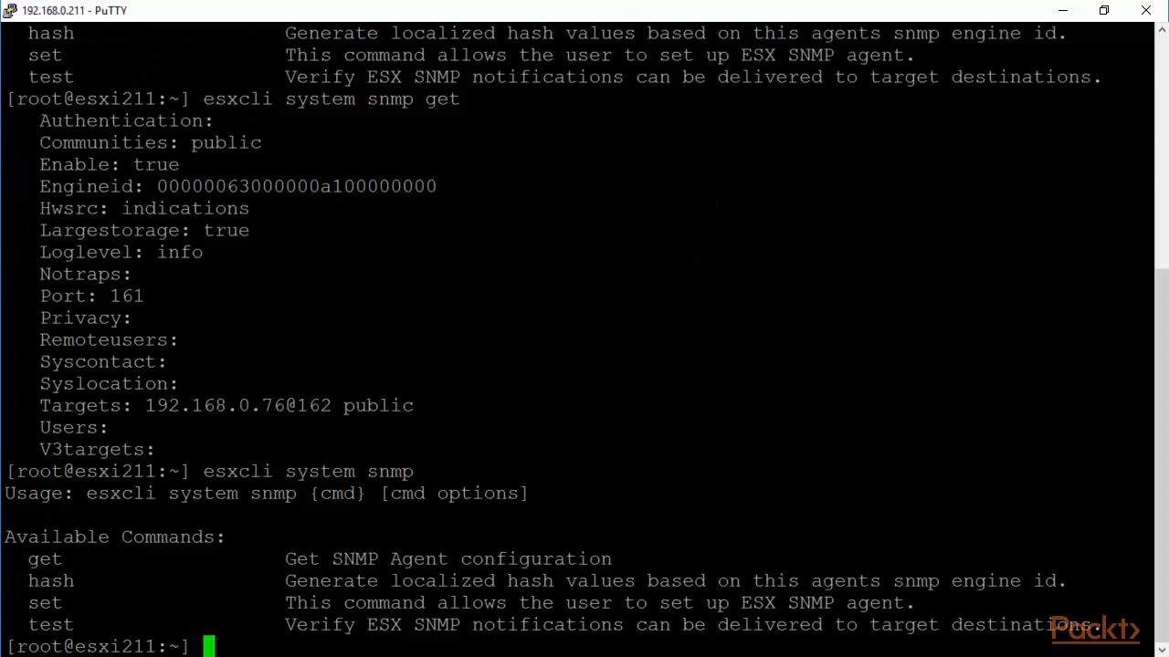
key(Up)
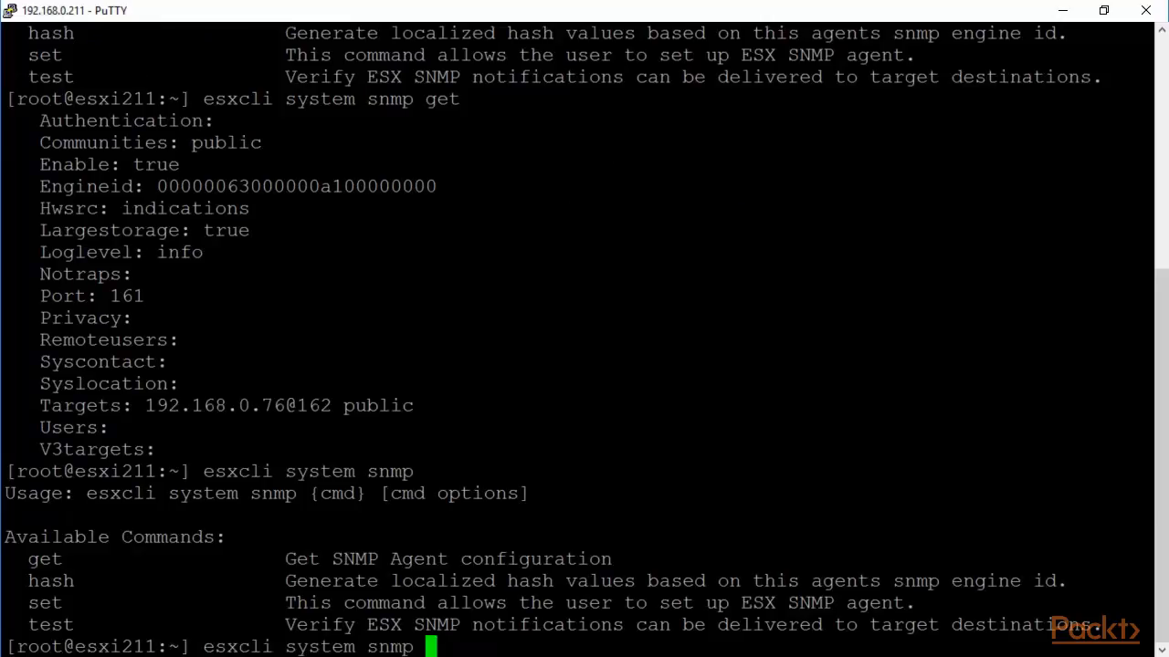
text(set)
key(Return)
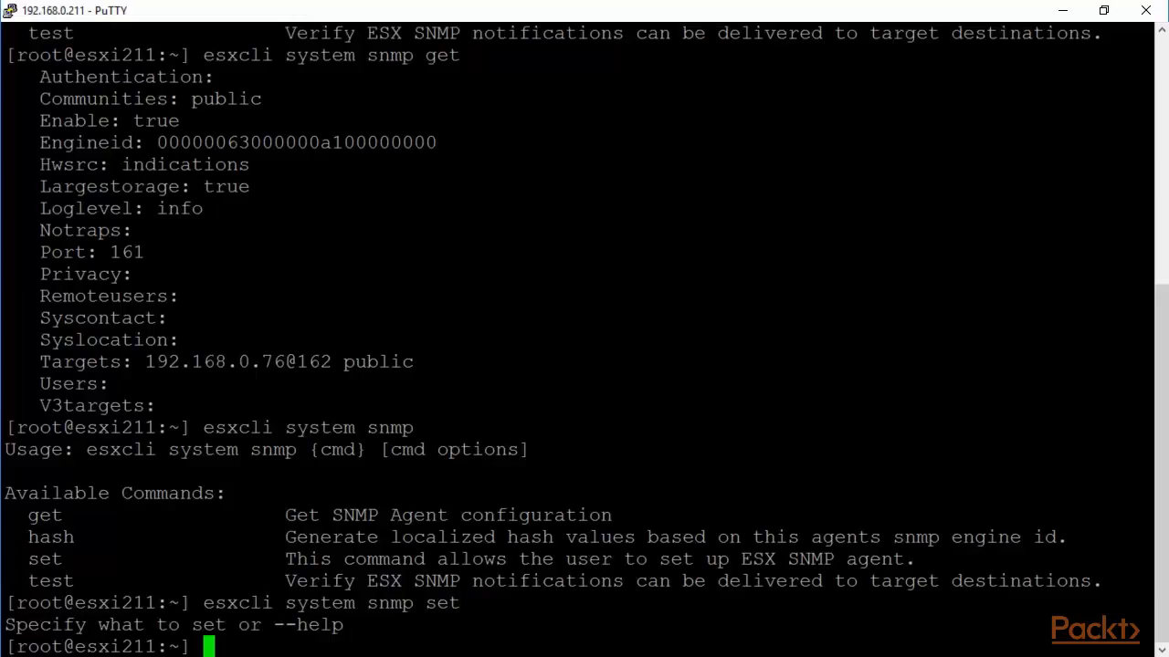
Show the esxcli system snmp set --help output paged through more.
key(Up)
text(--)
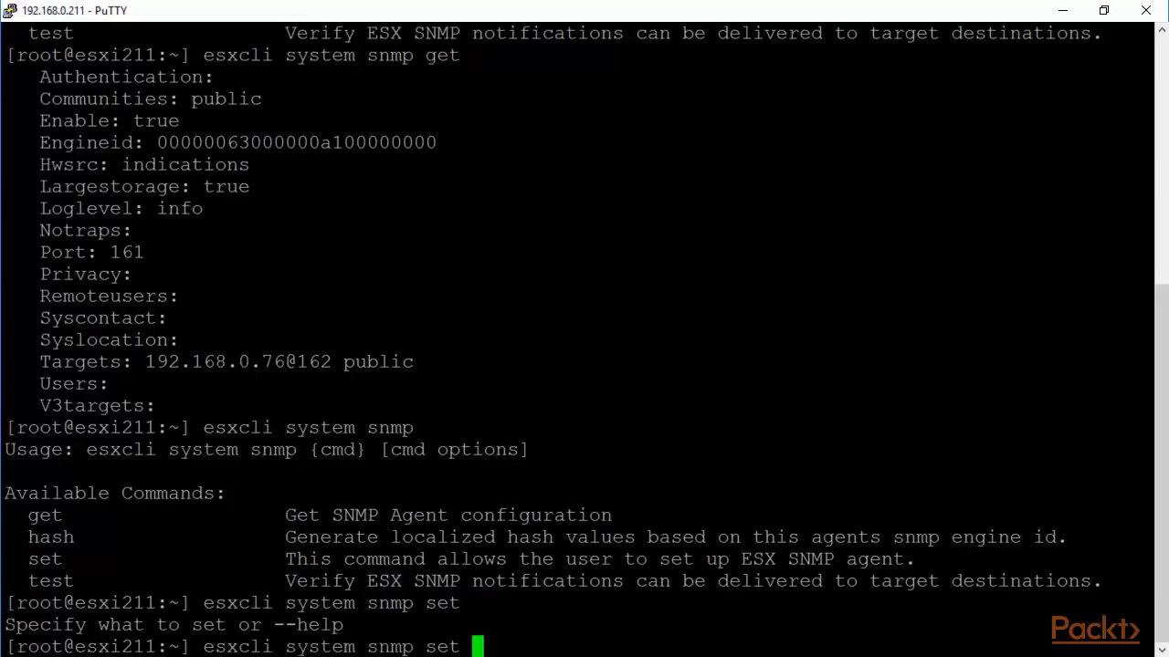
text(help)
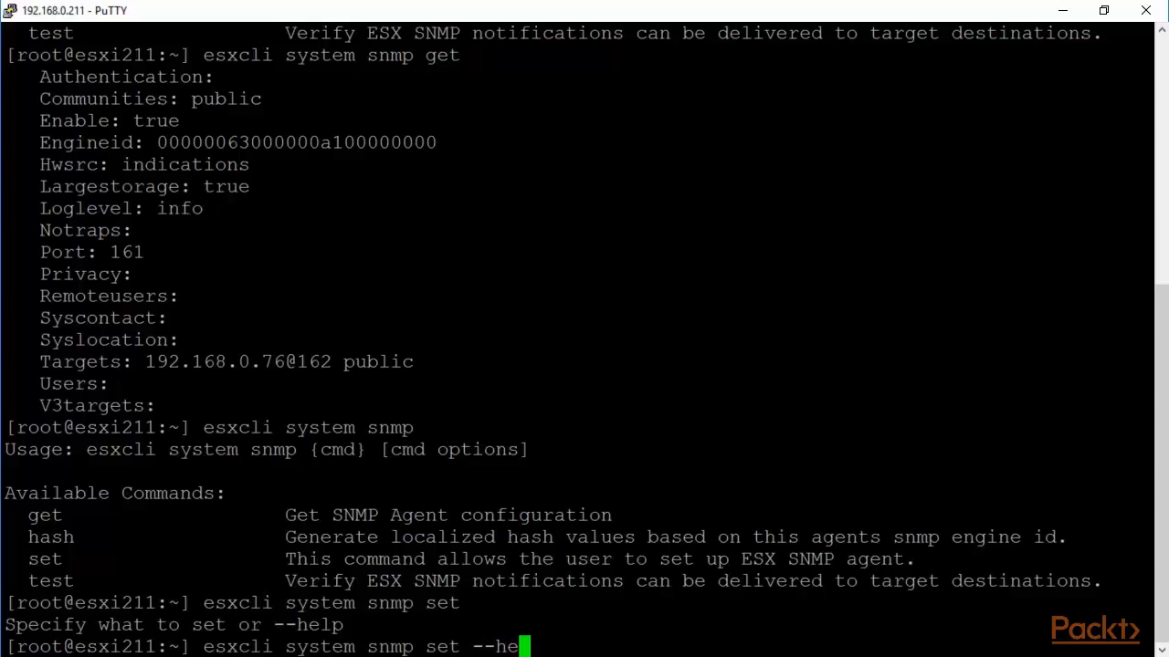
key(Return)
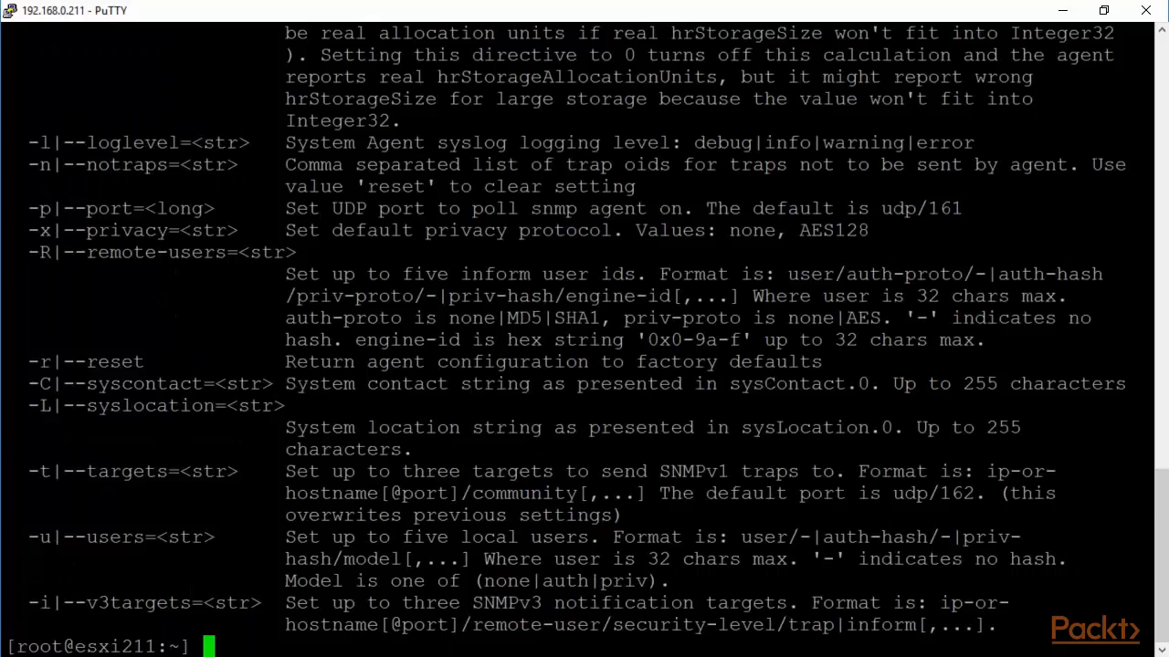
key(Up)
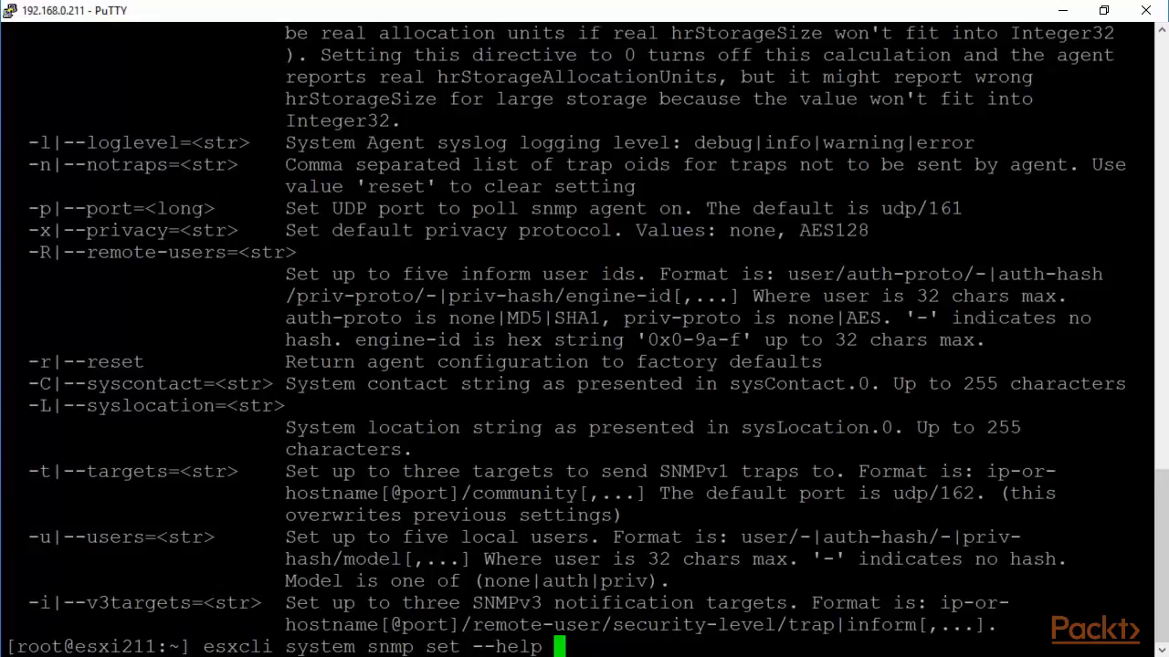
text(| more)
key(Return)
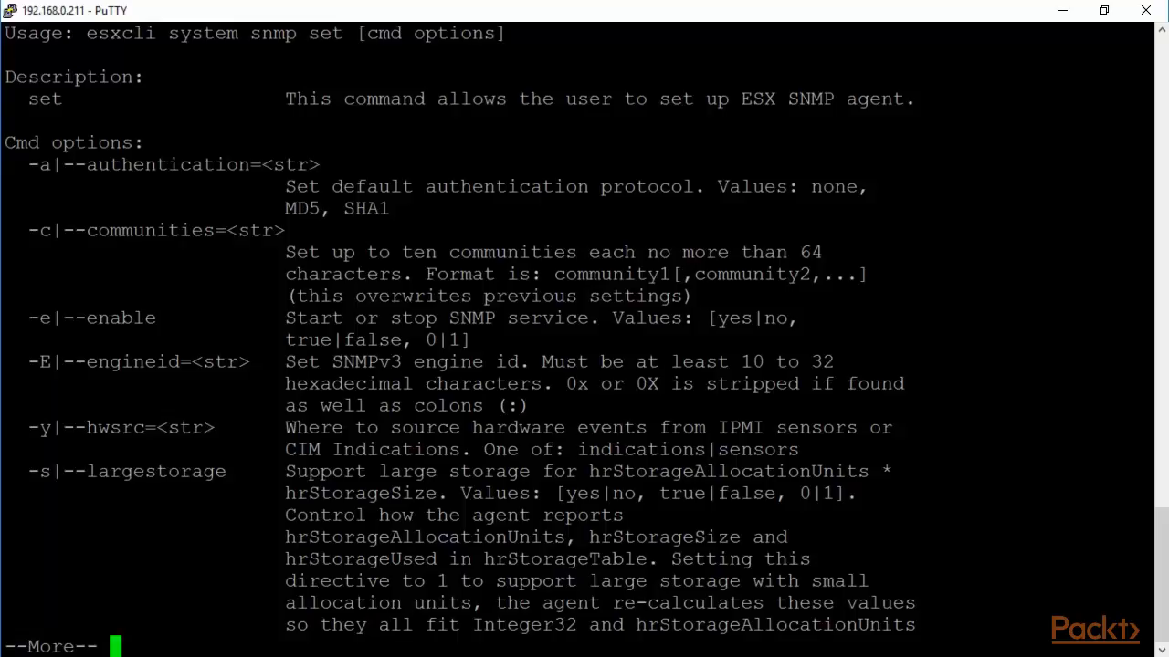
Highlight SNMPv3 and the hwsrc option description on the first help page.
double_click(381, 362)
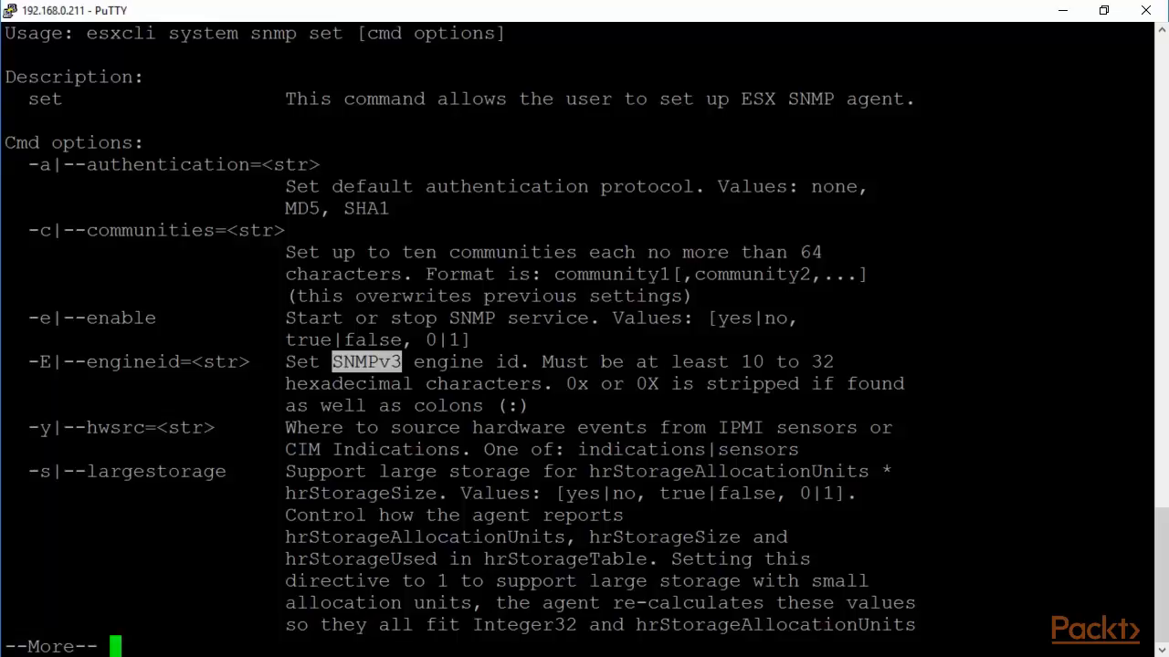
drag(285, 427, 847, 452)
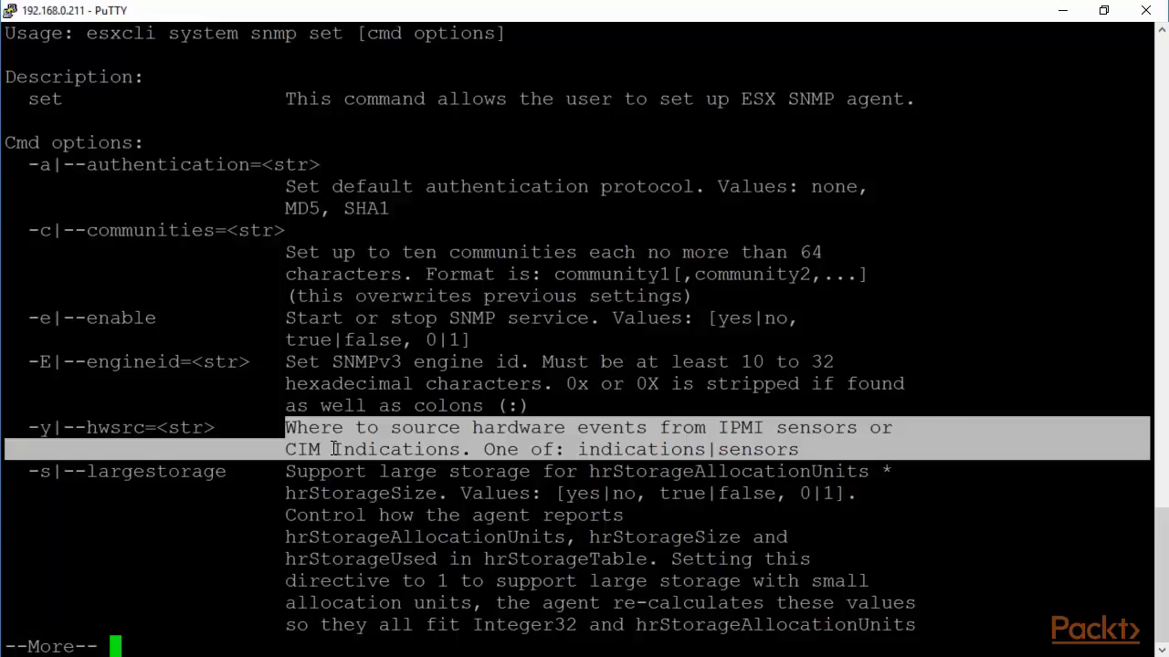
click(278, 469)
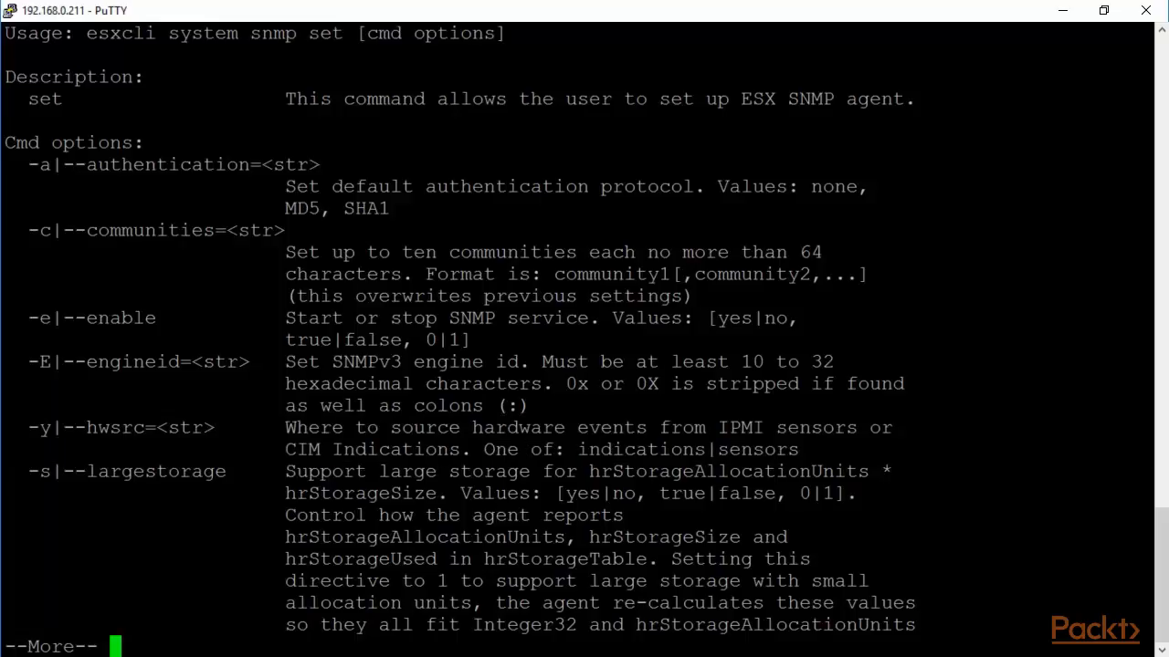
Advance the help one page and highlight the syslog level and port option descriptions.
key(space)
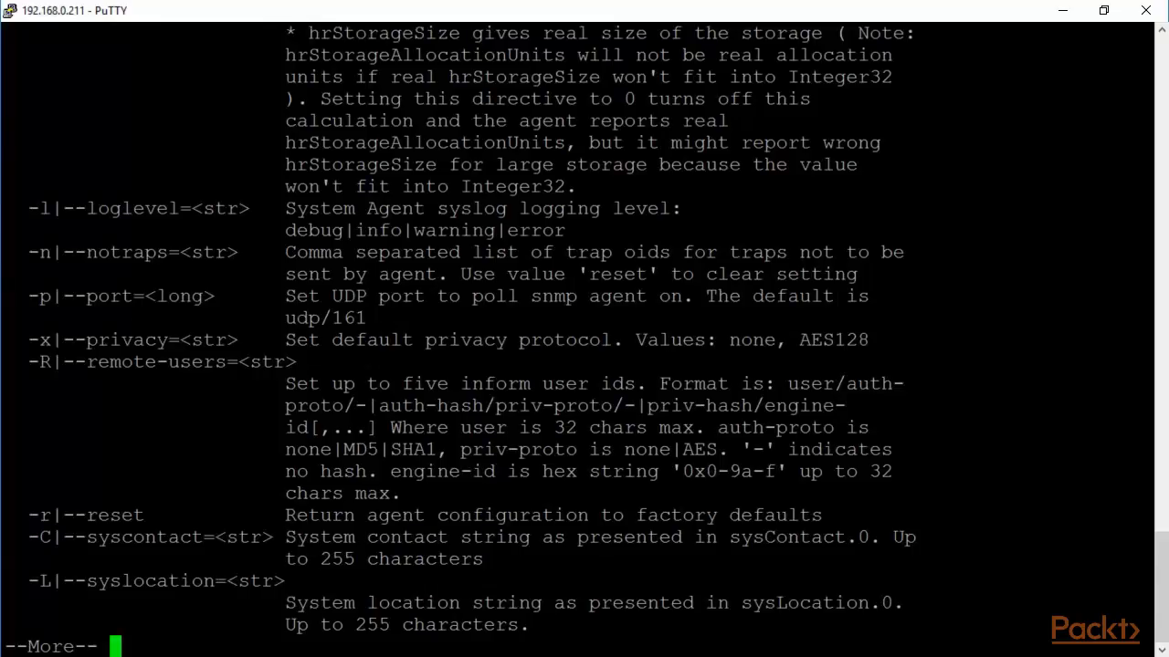
drag(274, 208, 593, 226)
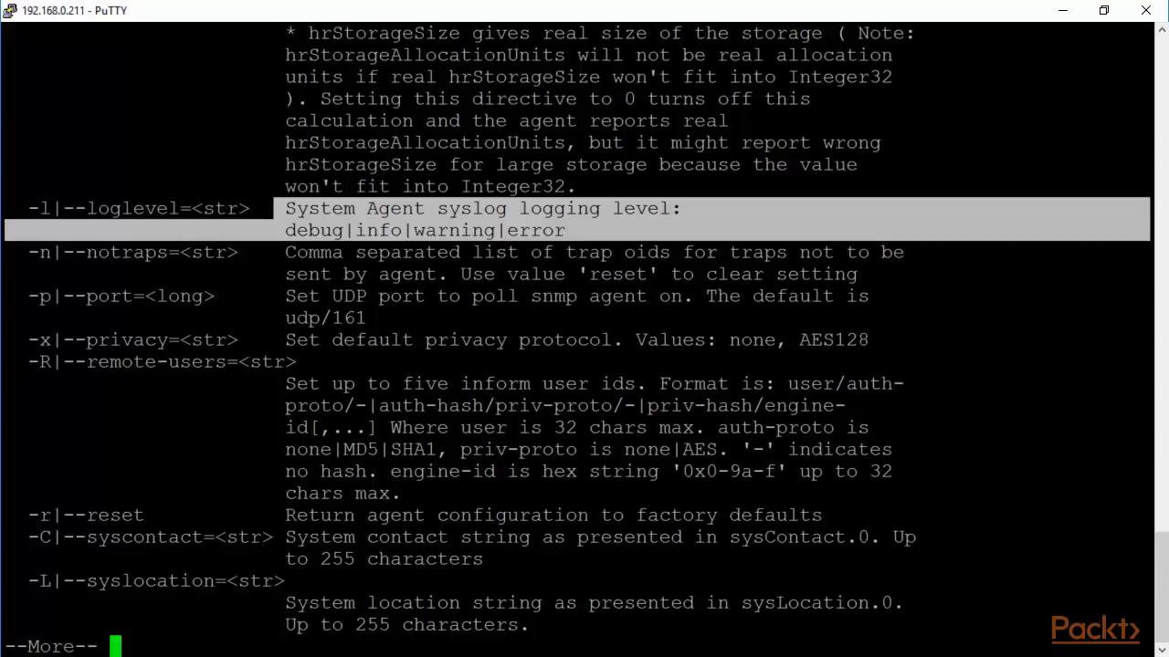
drag(249, 296, 468, 316)
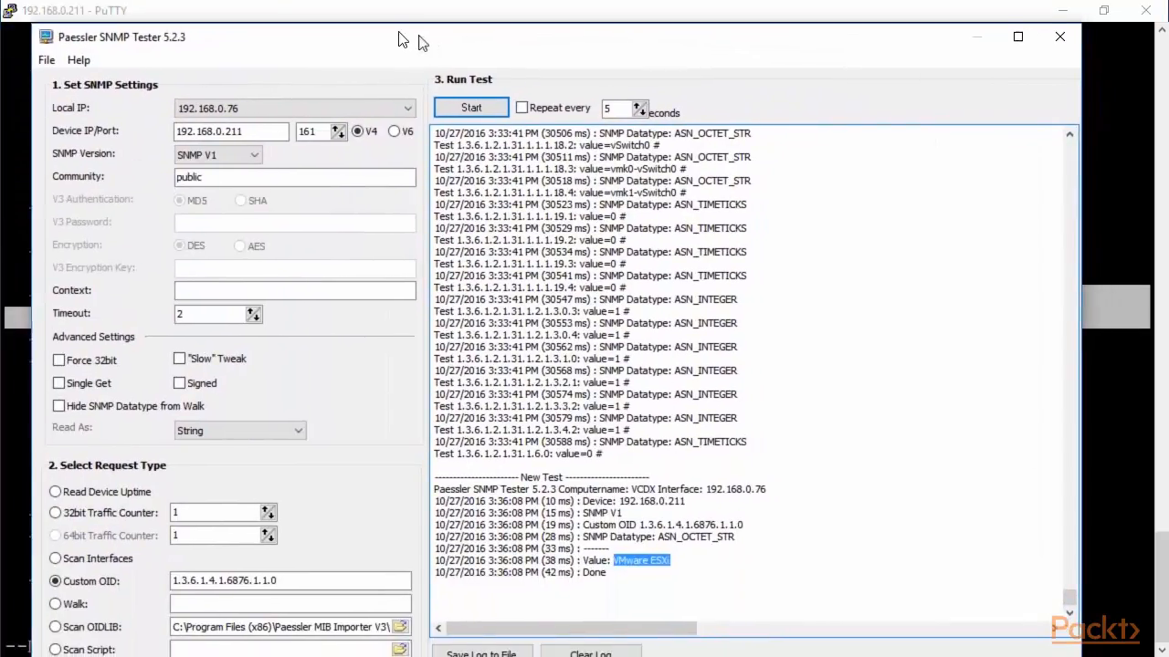
Reposition the SNMP Tester window and highlight port 161, then bring PuTTY back to front, maximized.
drag(419, 37, 399, 33)
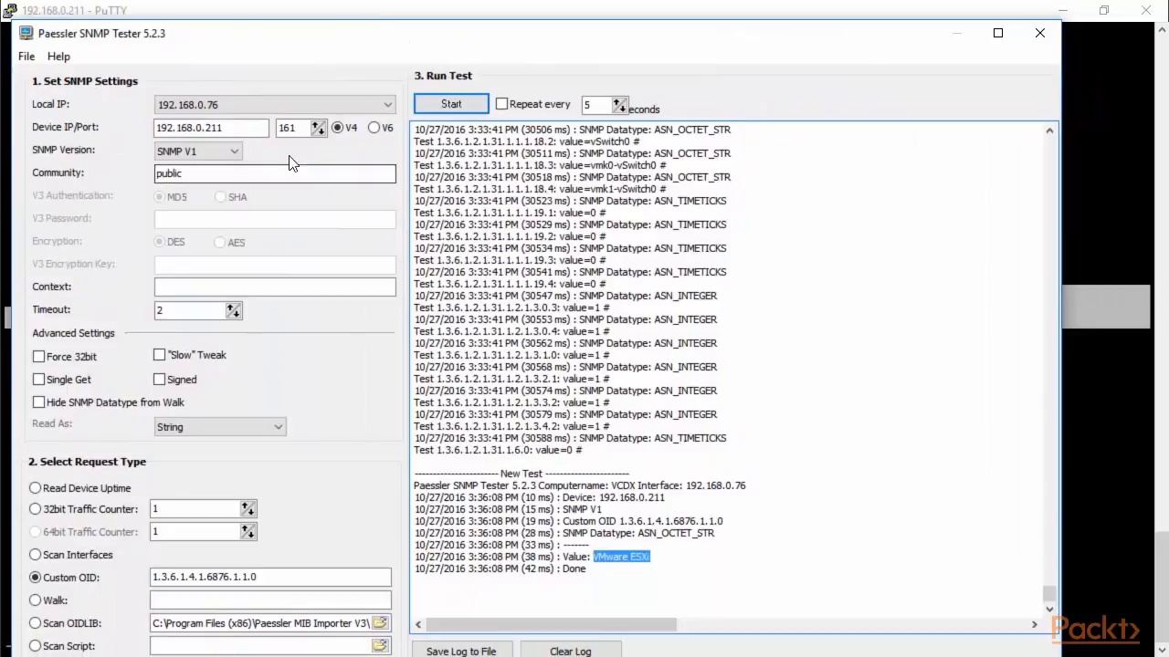
click(298, 128)
double_click(298, 128)
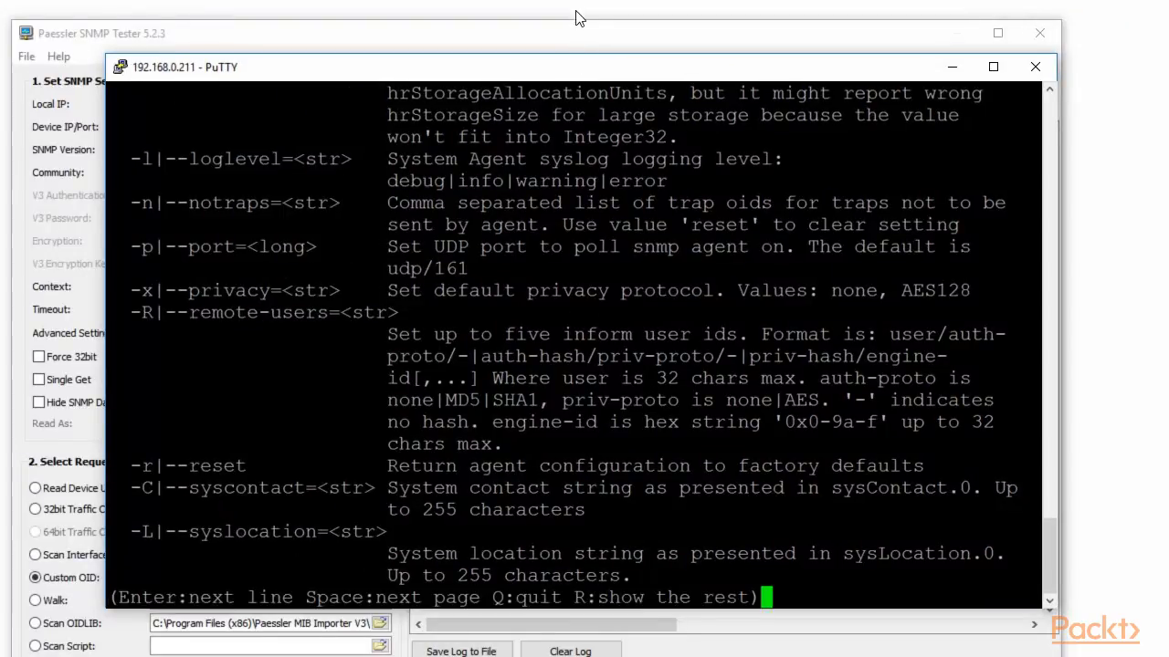
click(559, 38)
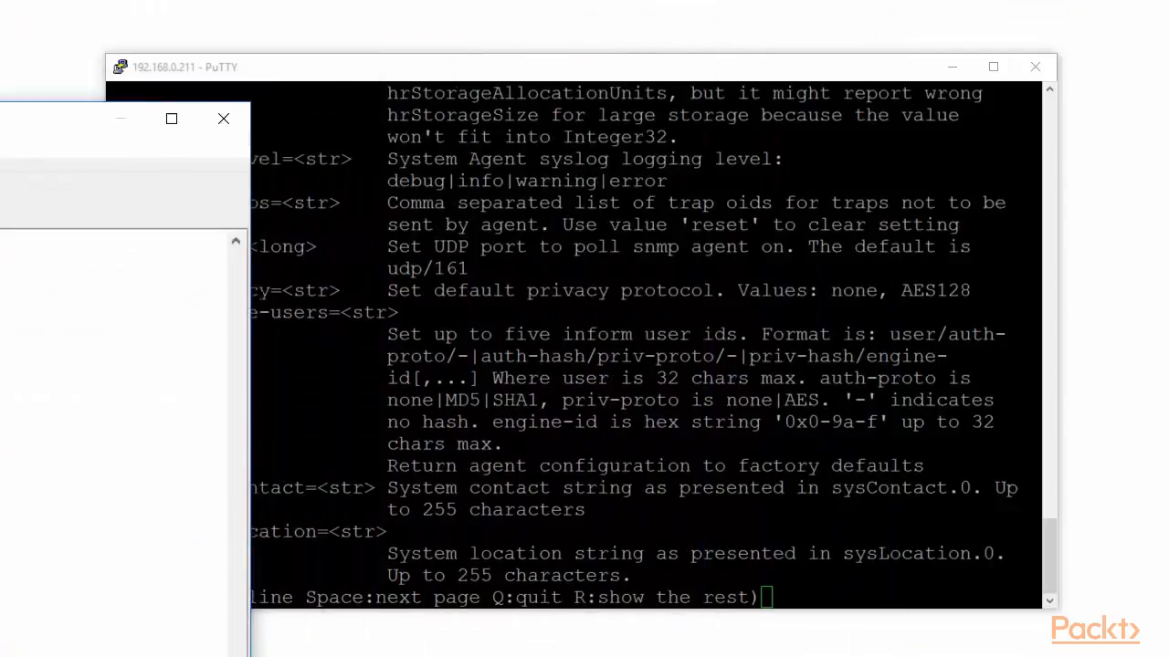
click(993, 67)
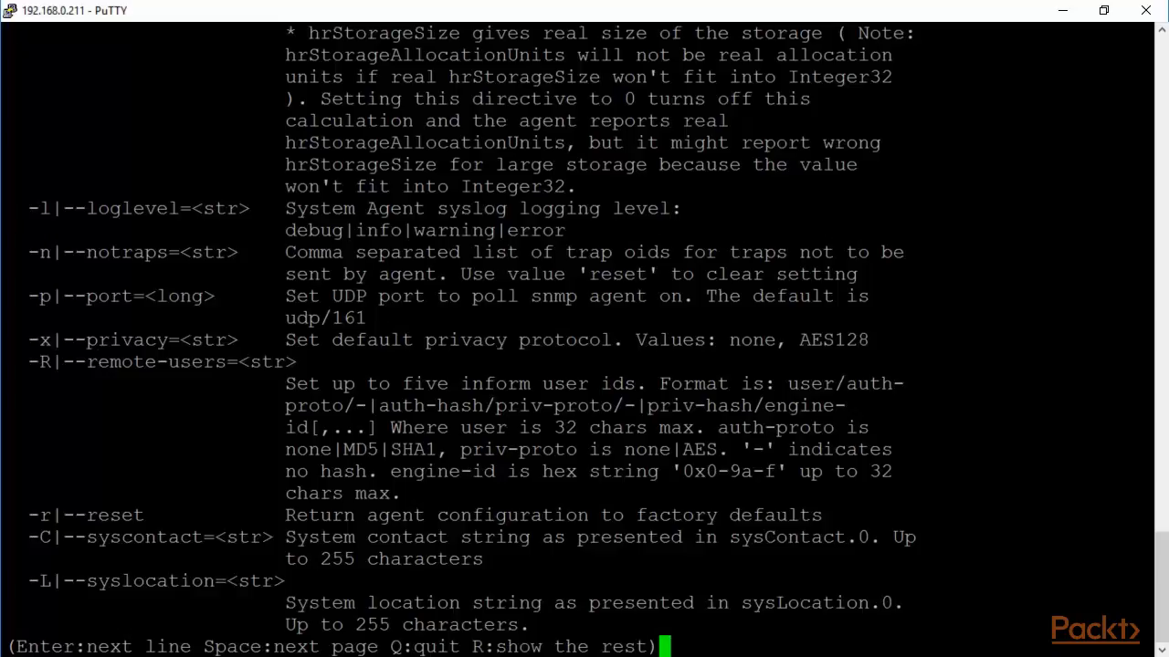
Highlight the -r|--reset option line, then print the remaining help with r.
drag(157, 515, 827, 515)
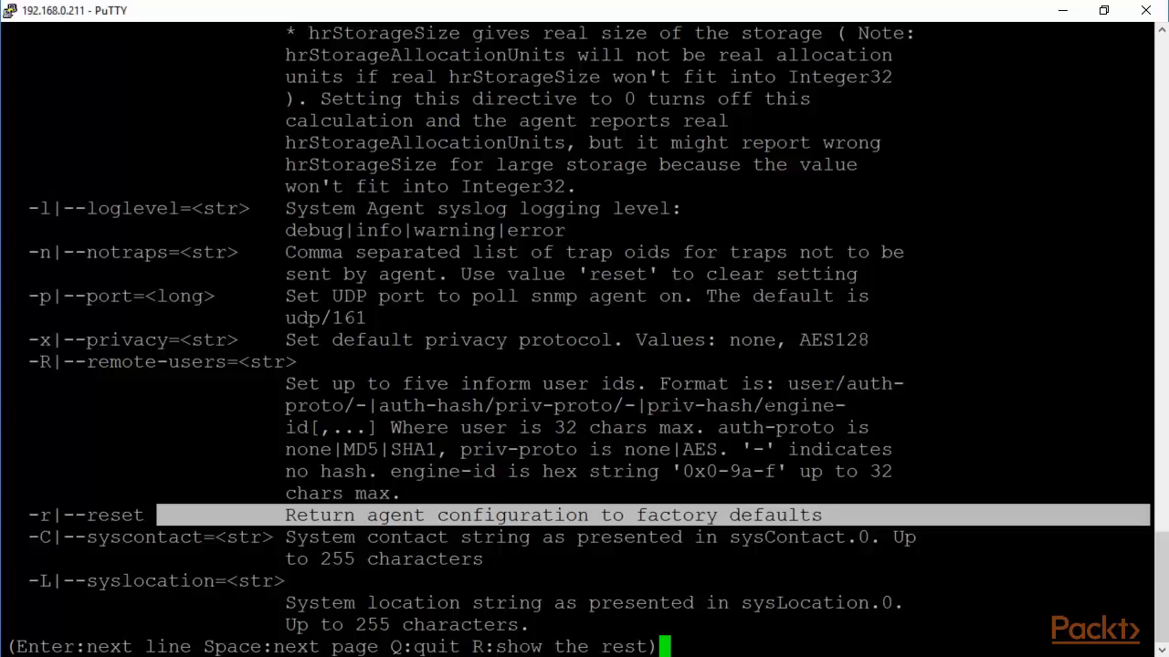
key(r)
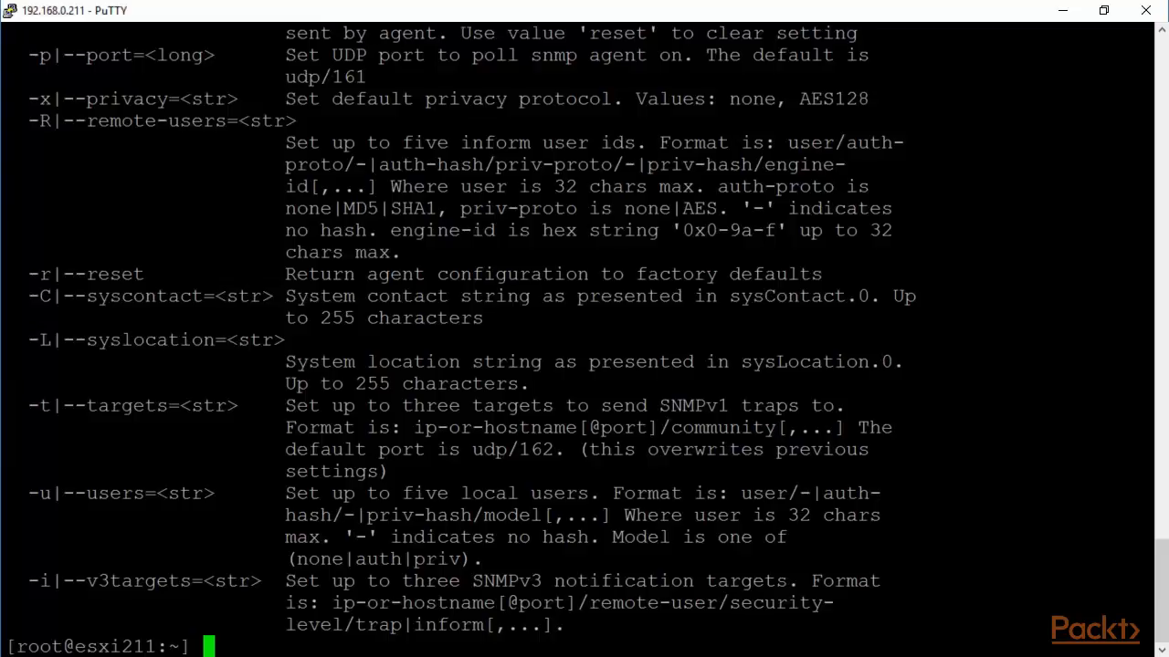
Reset the ESXi SNMP agent to defaults with 'esxcli system snmp set -r'.
text(e)
text(sxcl)
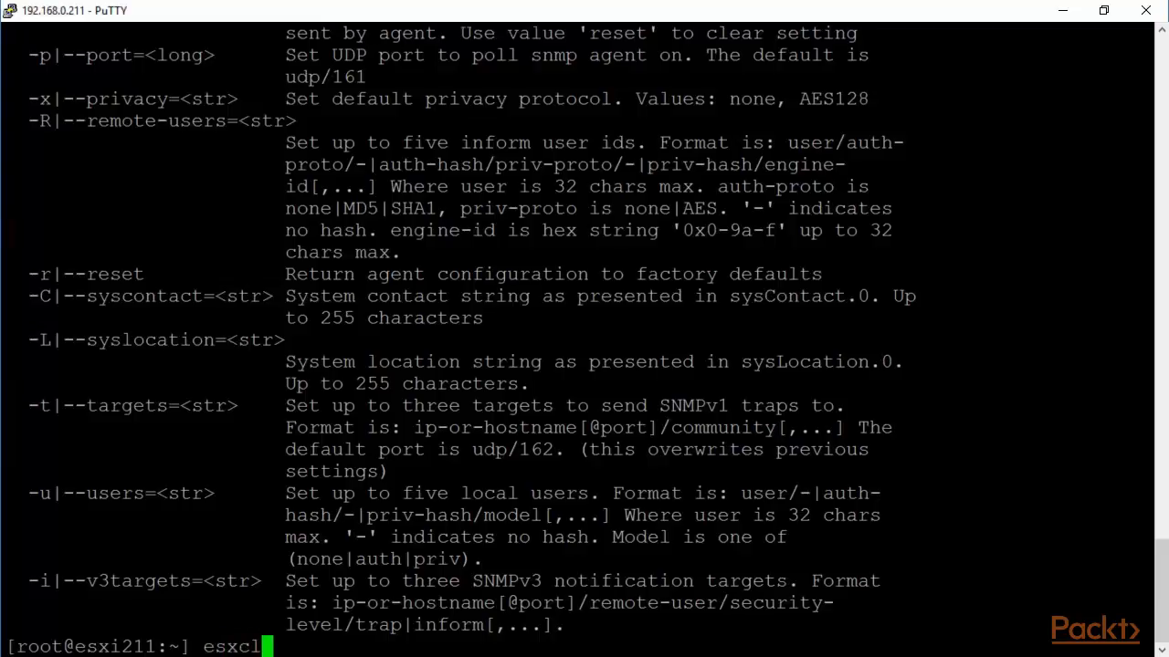
text(i system )
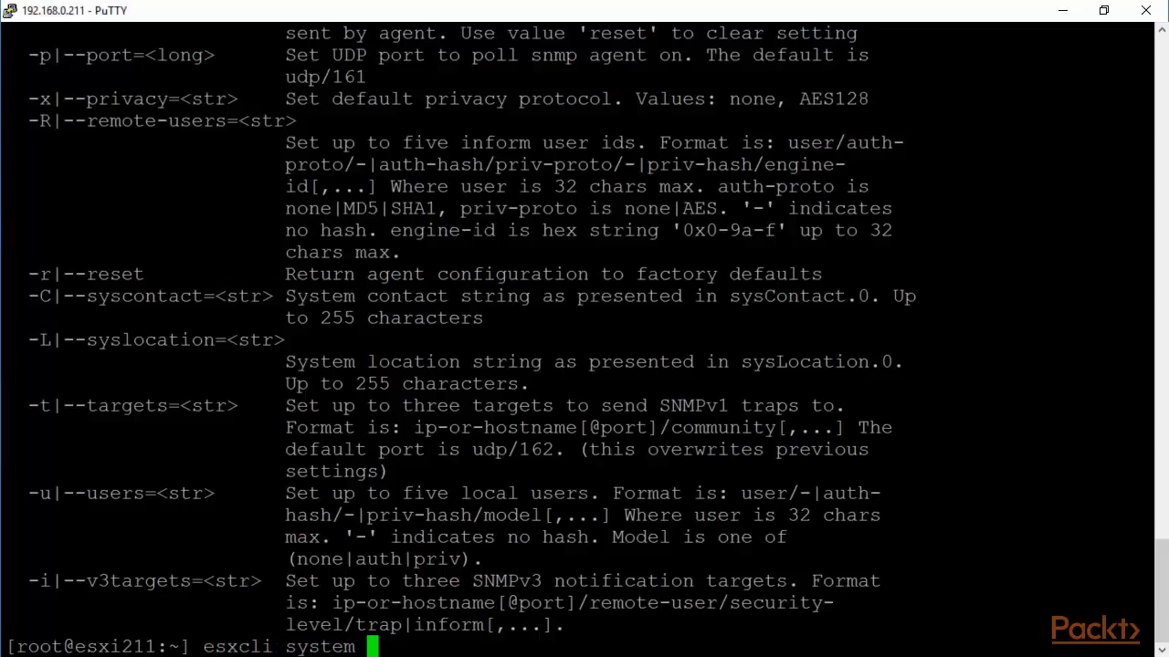
text(snmp -)
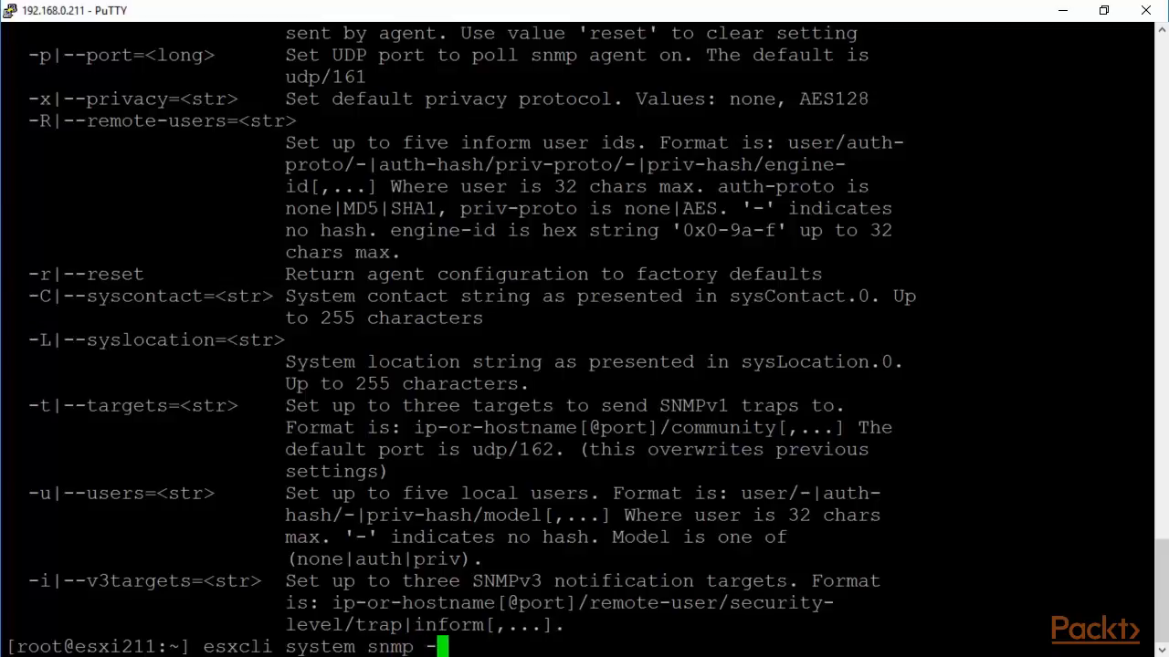
key(BackSpace)
text(set -r)
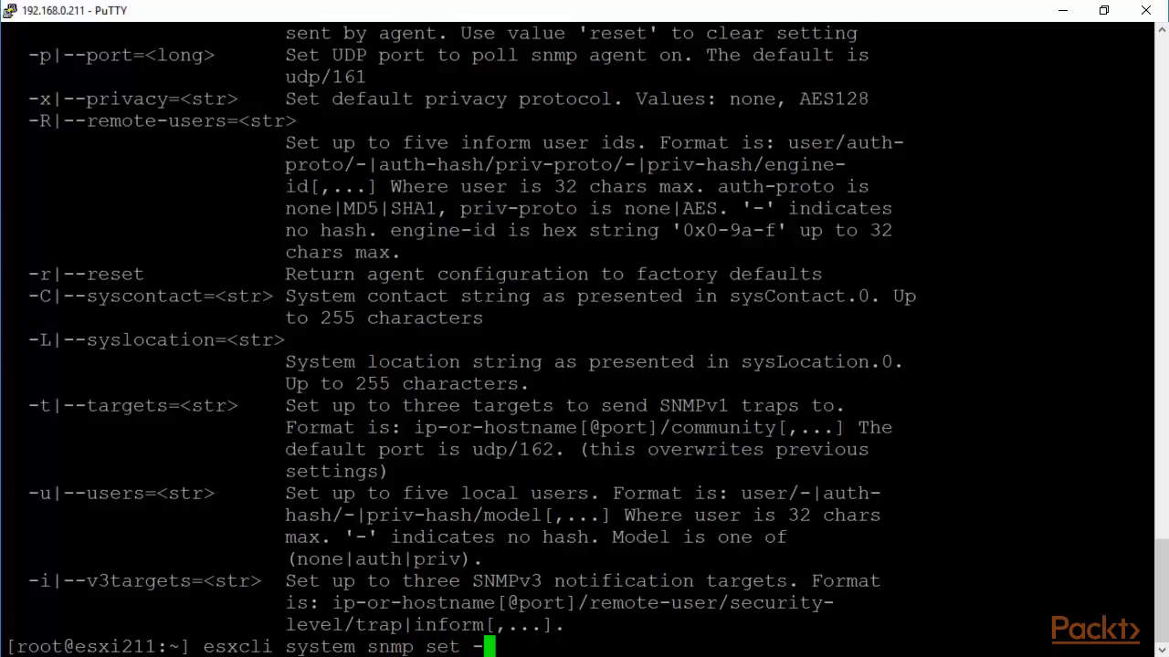
key(Return)
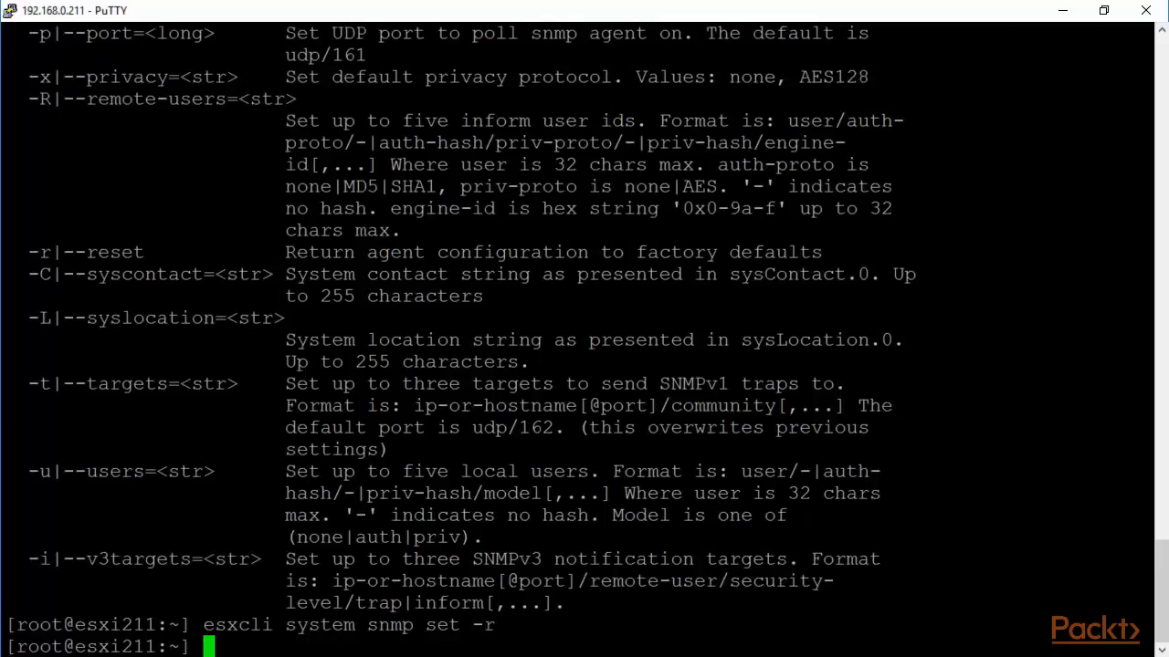
Disable the SNMP agent with 'esxcli system snmp set -e false'.
key(Up)
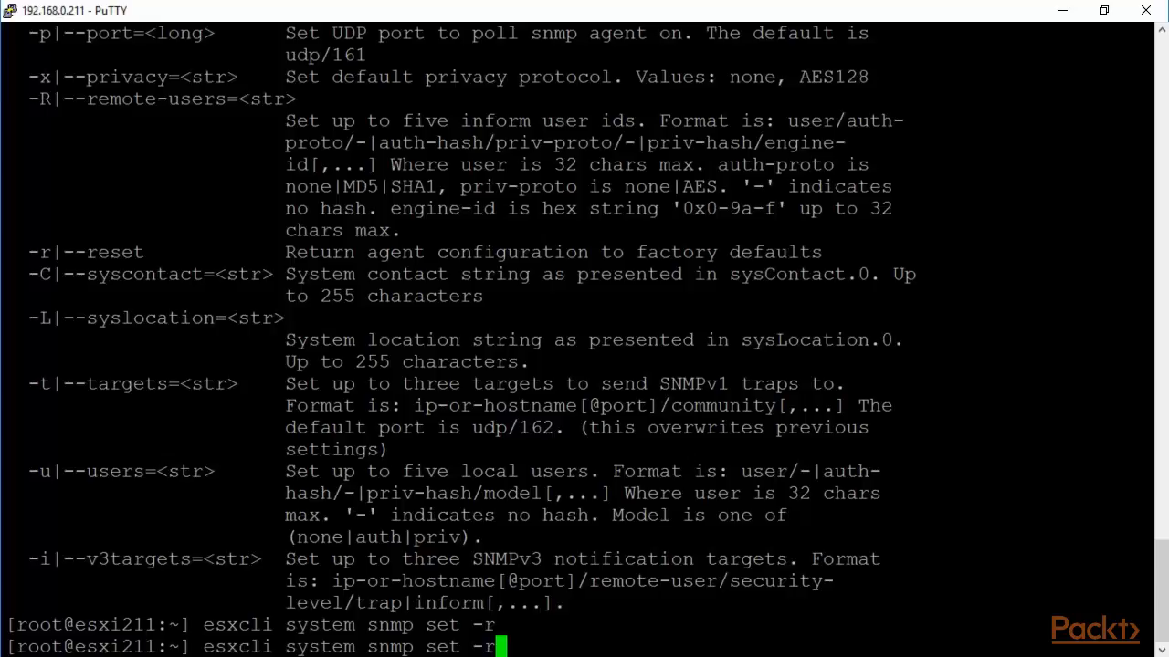
key(BackSpace)
text(e)
text( false)
key(Return)
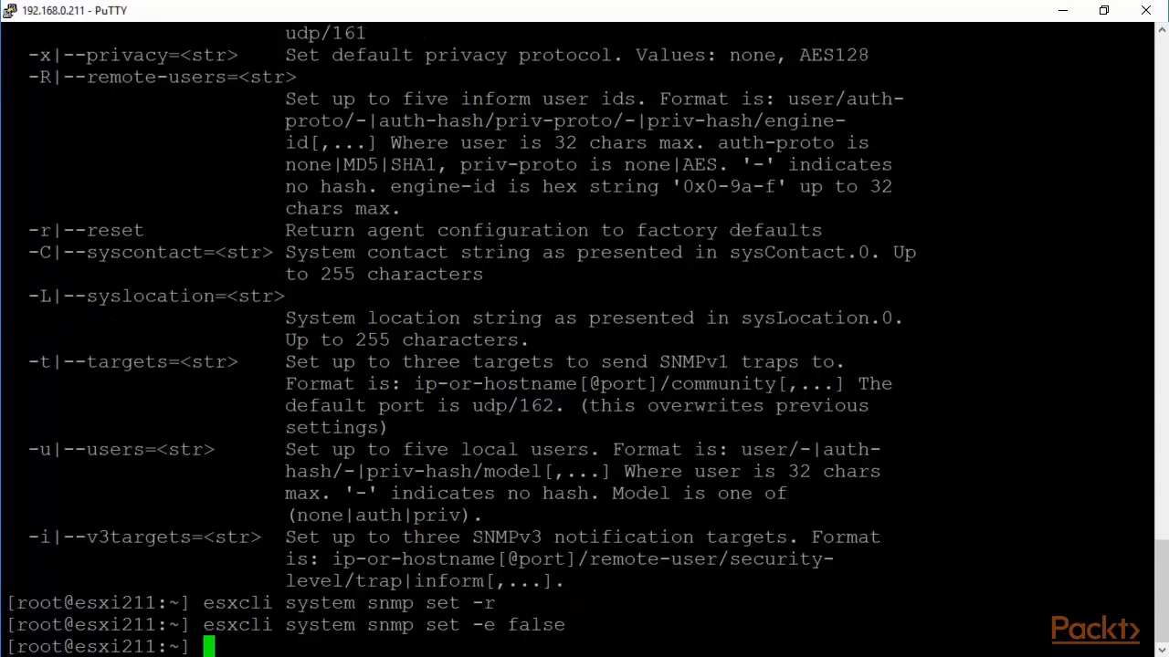
key(Return)
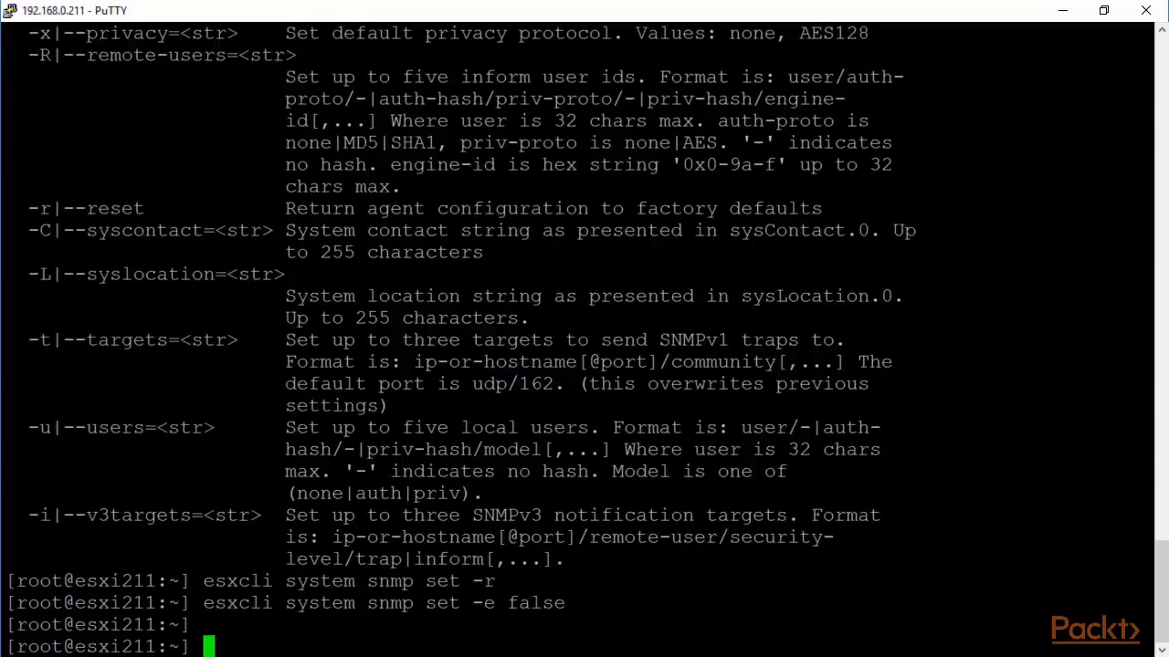
Try setting the community to public using the single-dash '-communities public' option.
key(Up)
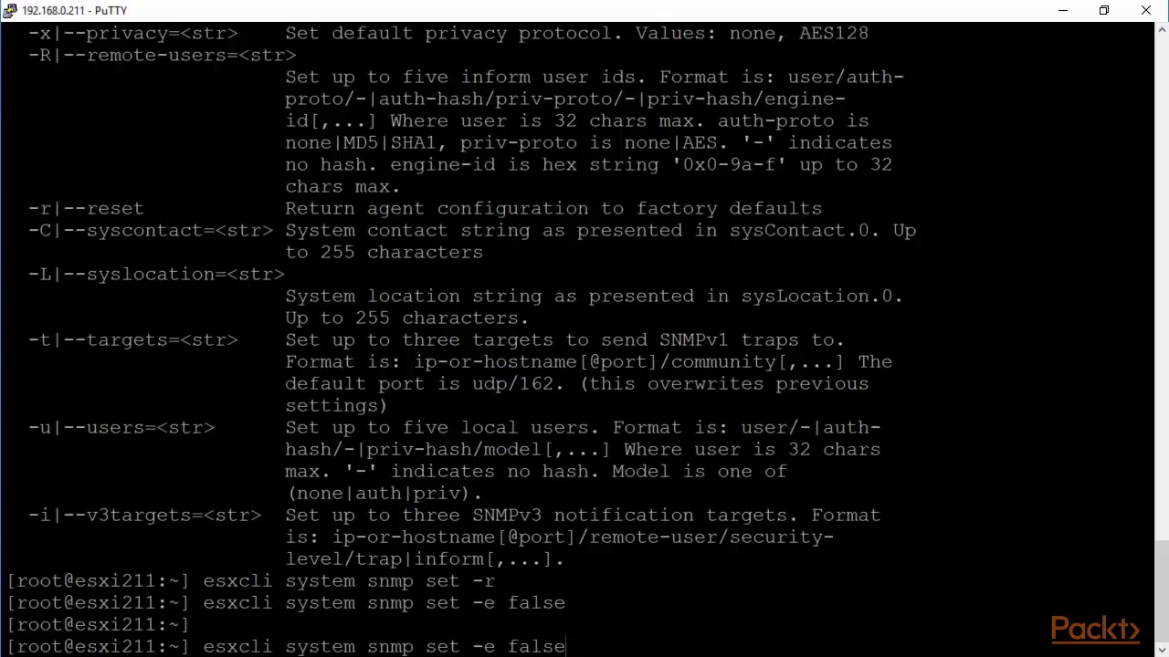
key(BackSpace)
key(BackSpace)
key(BackSpace)
key(BackSpace)
key(BackSpace)
key(BackSpace)
key(BackSpace)
text(communit)
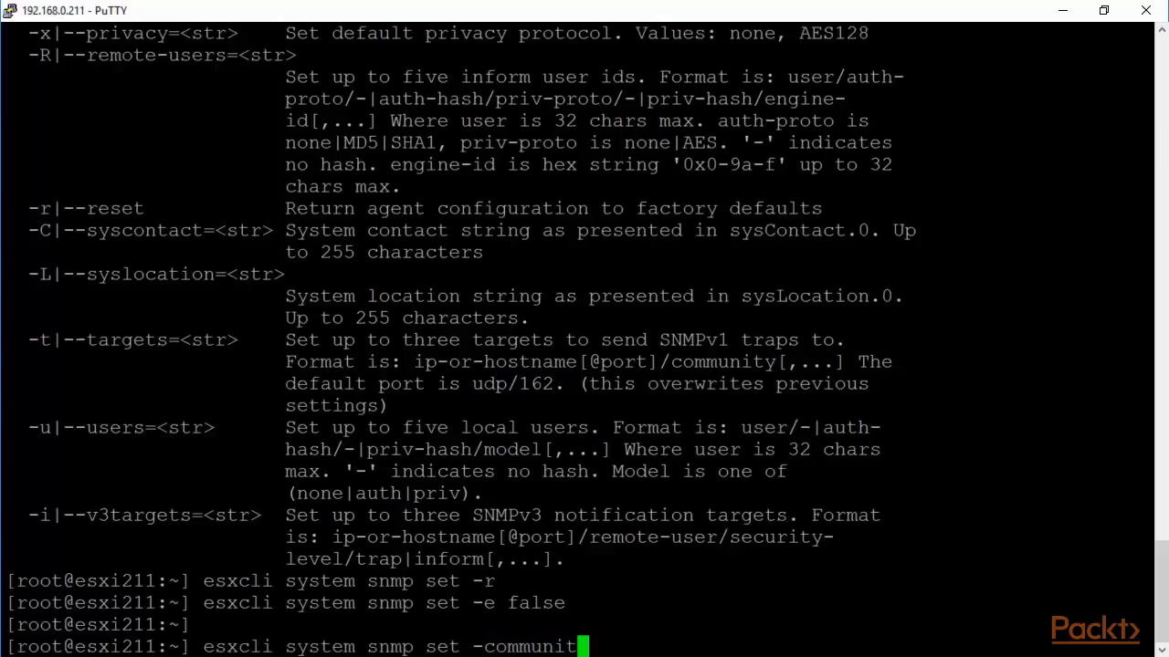
text(ies p)
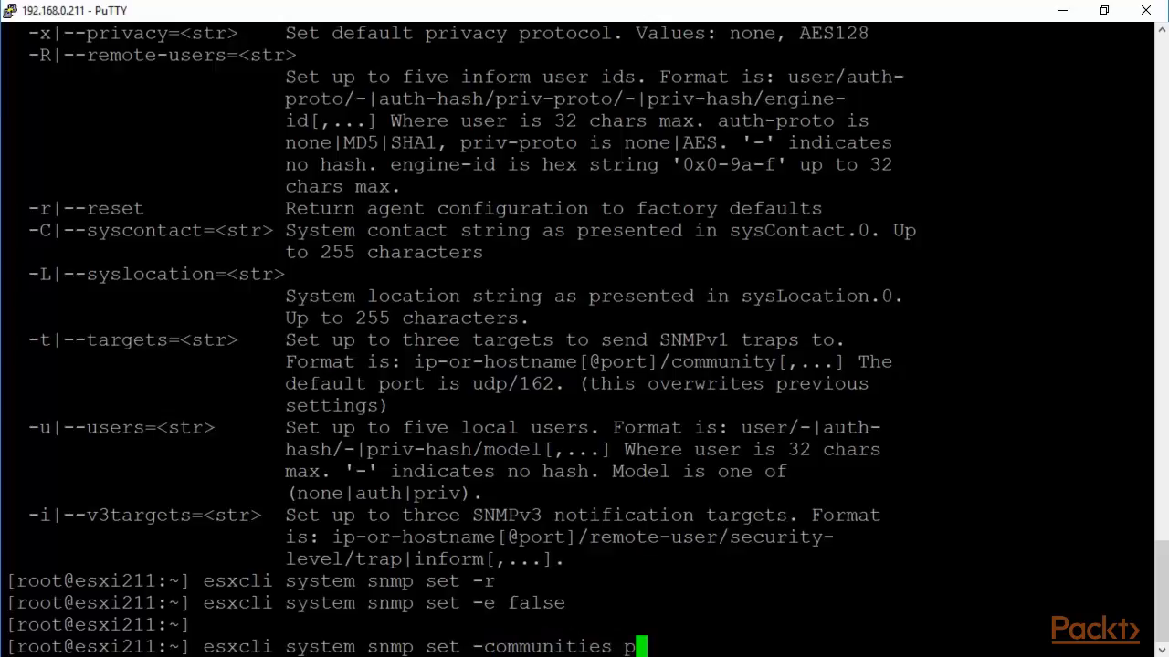
text(ublic)
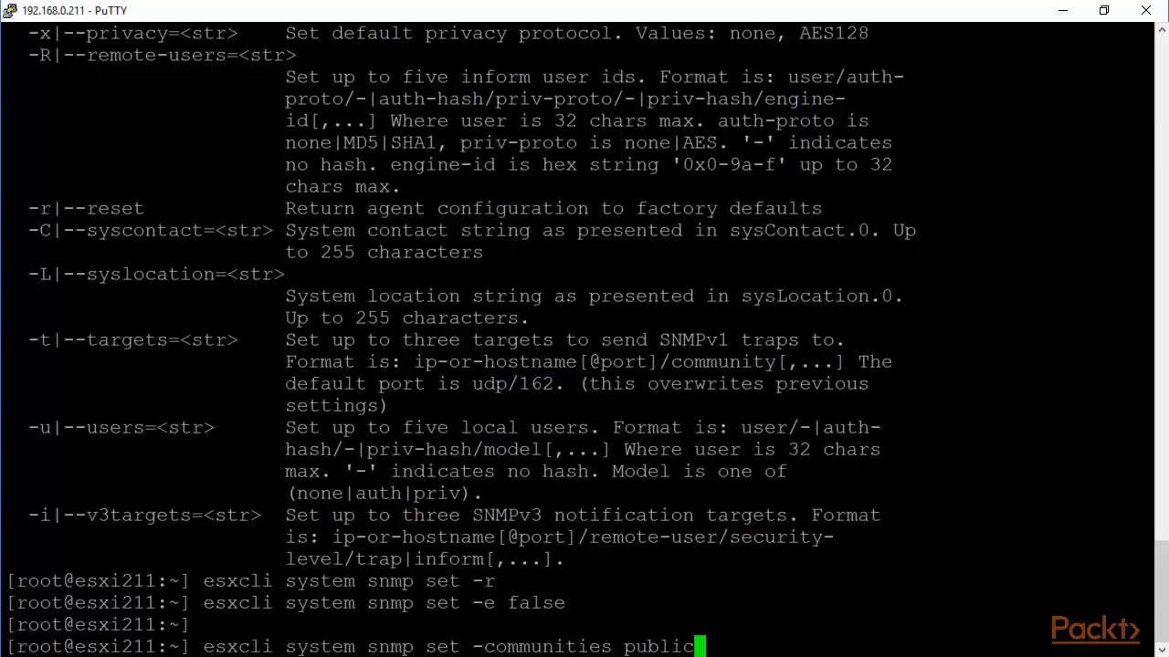
key(Return)
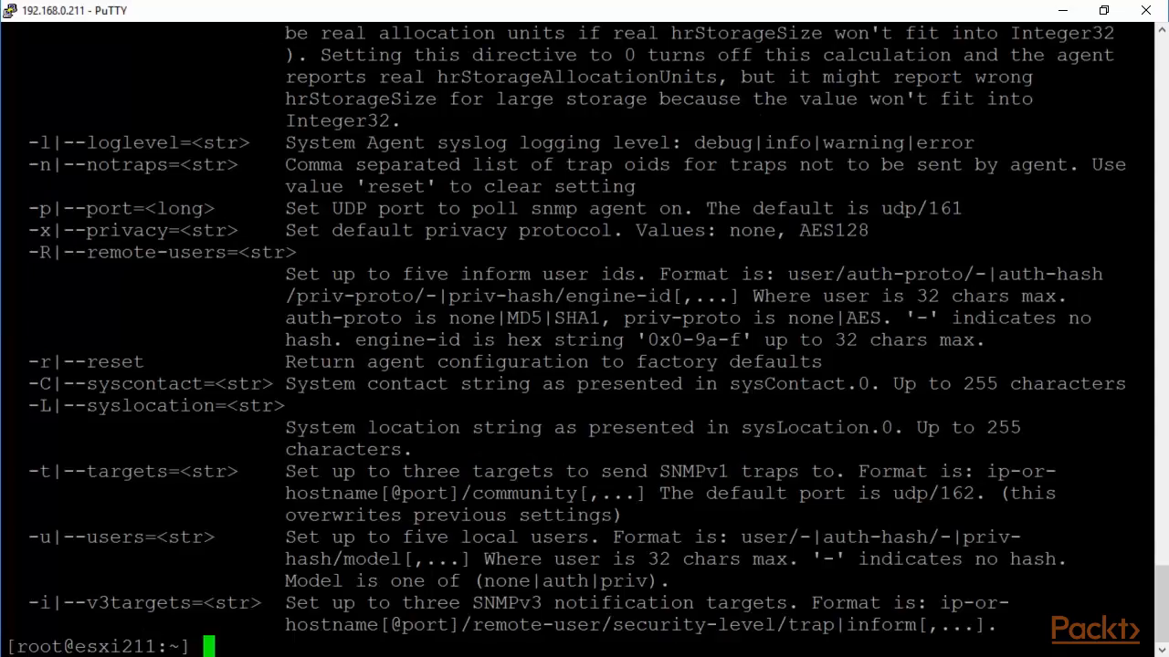
Set SNMP community public and trap target 192.168.0.76@162/public via esxcli.
text(esxcli system snmp set --communities public)
key(Return)
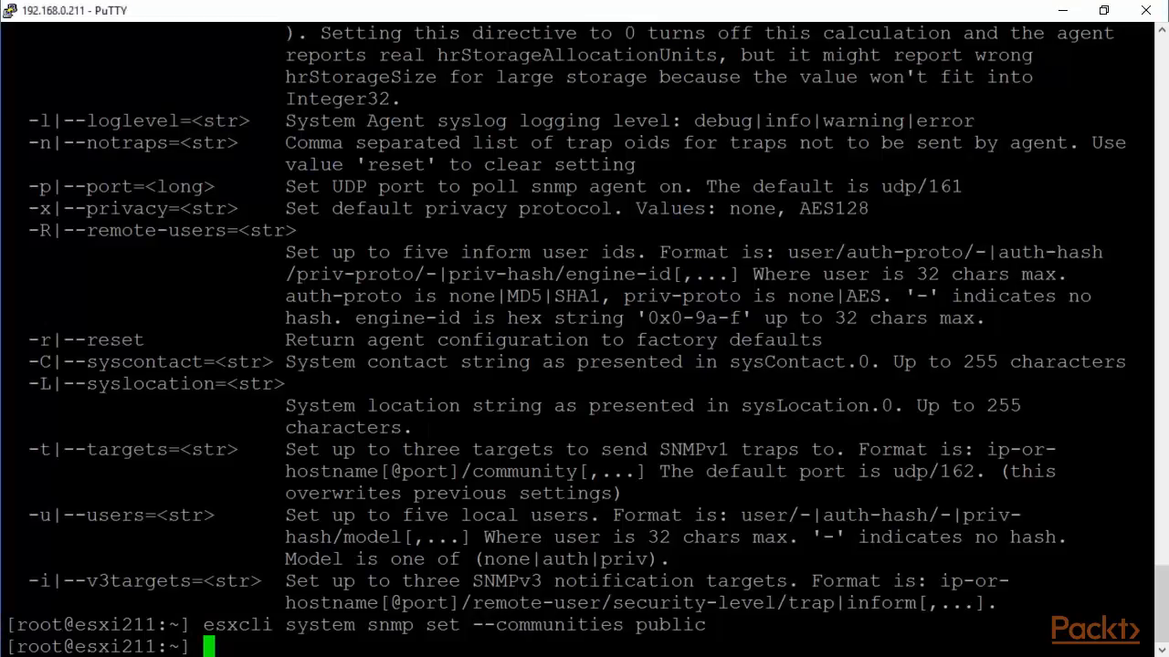
text(esxcli system snmp set --target)
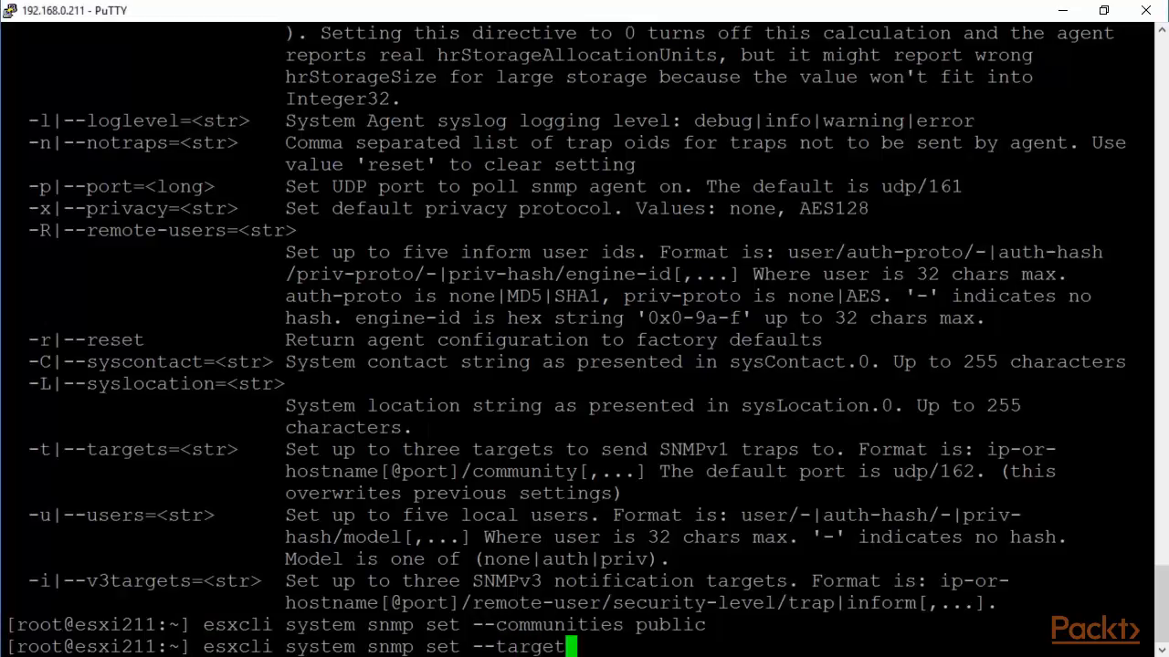
text(s 192.168)
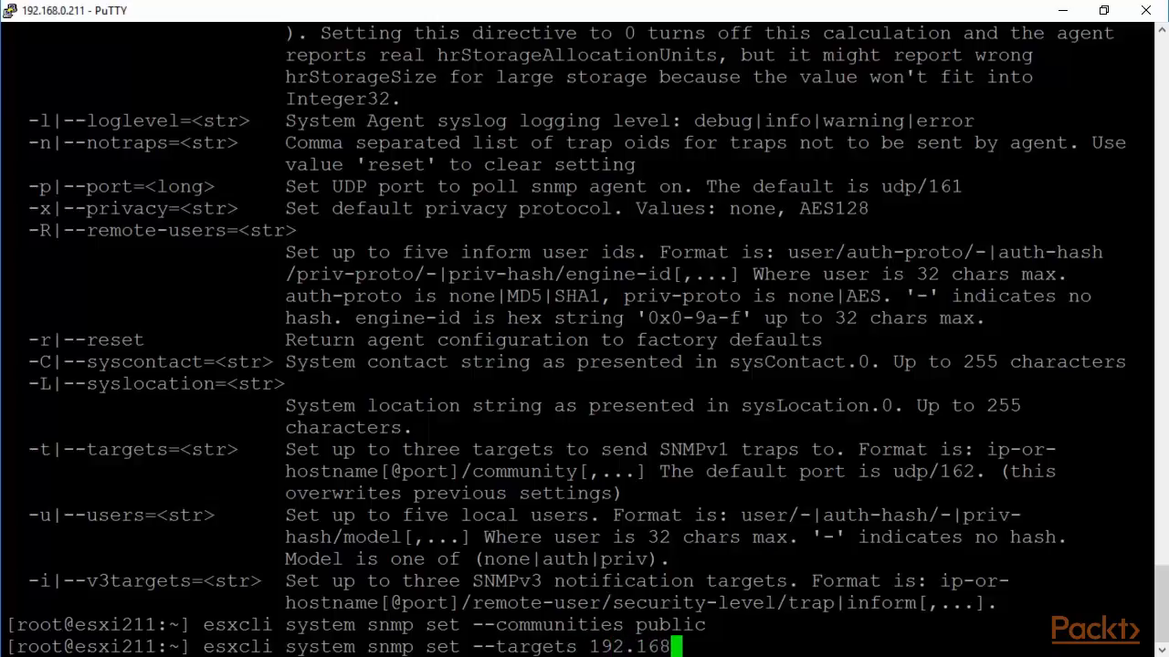
text(.0.76)
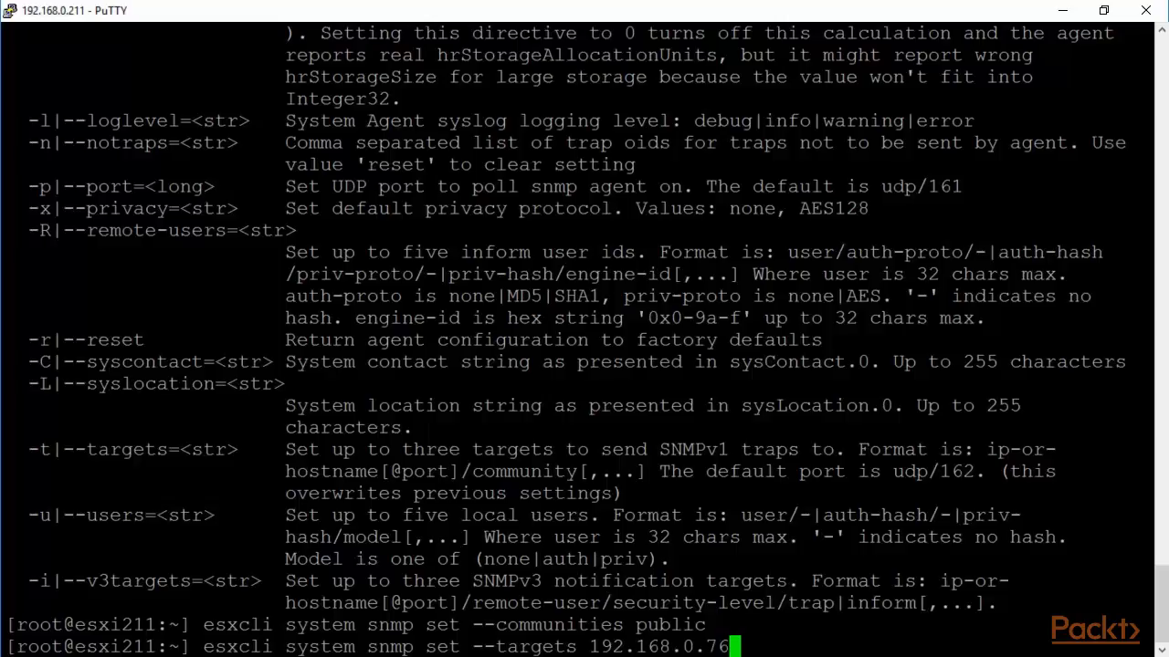
text(@16)
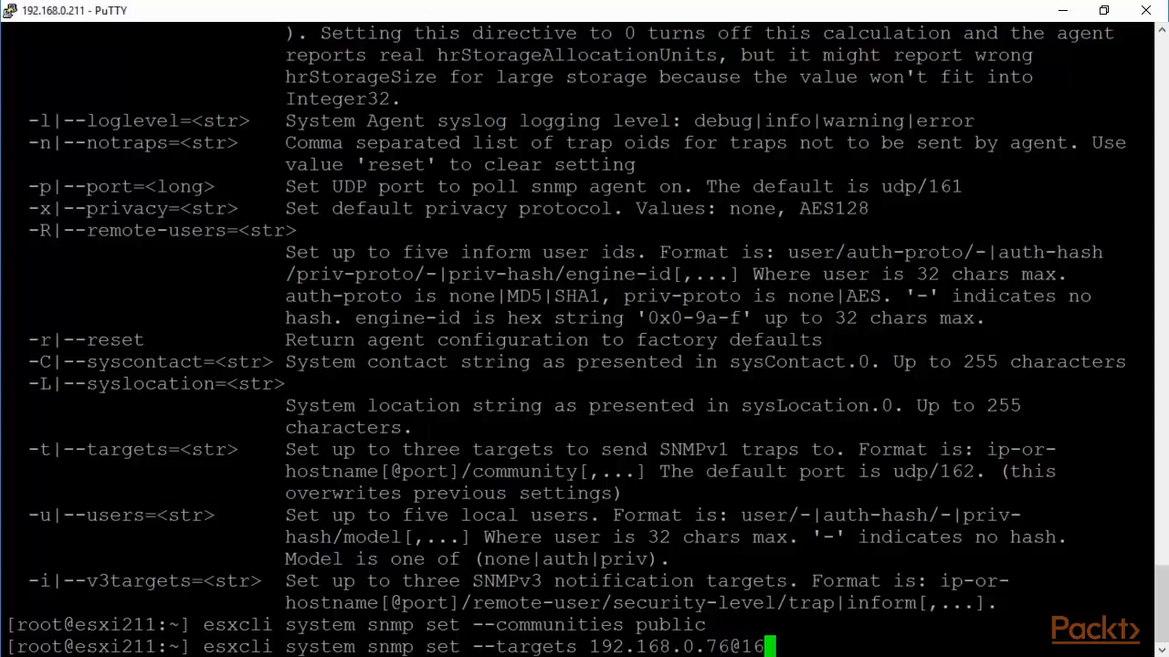
text(2)
text(/p)
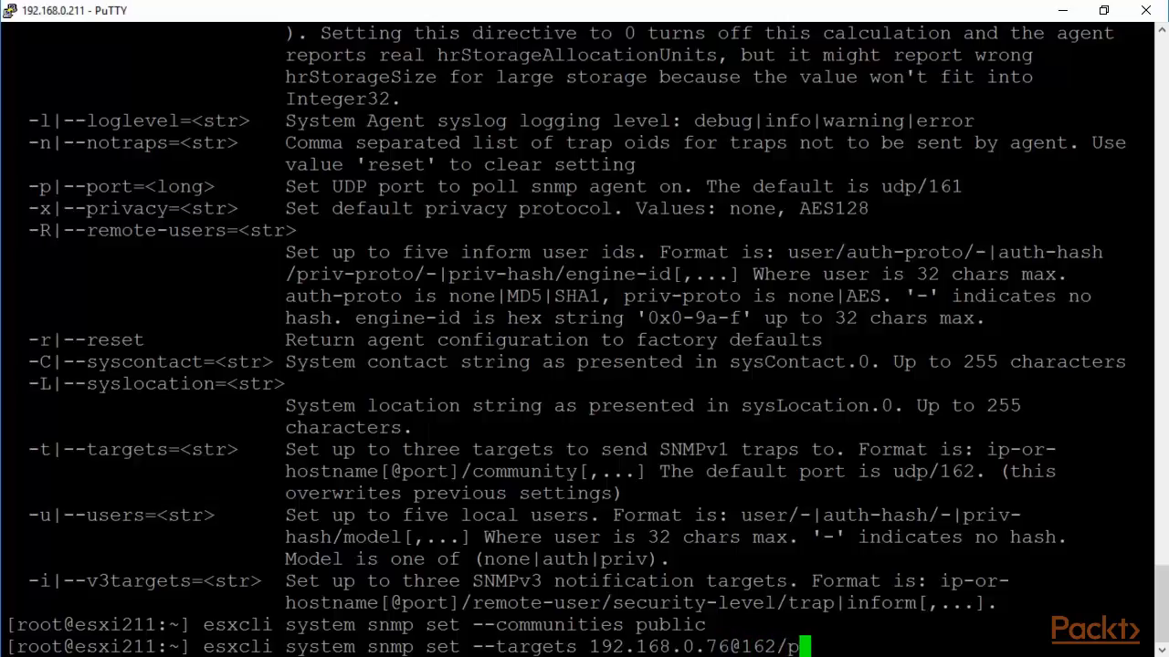
text(ublic)
key(Return)
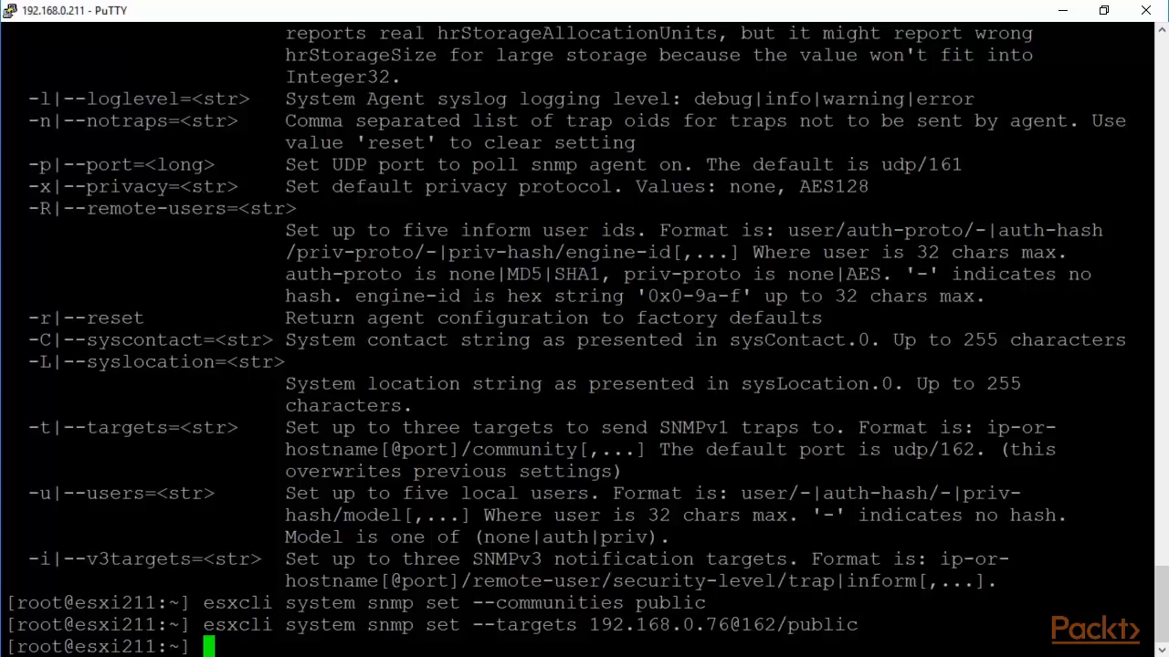
Enable the SNMP agent with 'esxcli system snmp set -e true'.
key(Up)
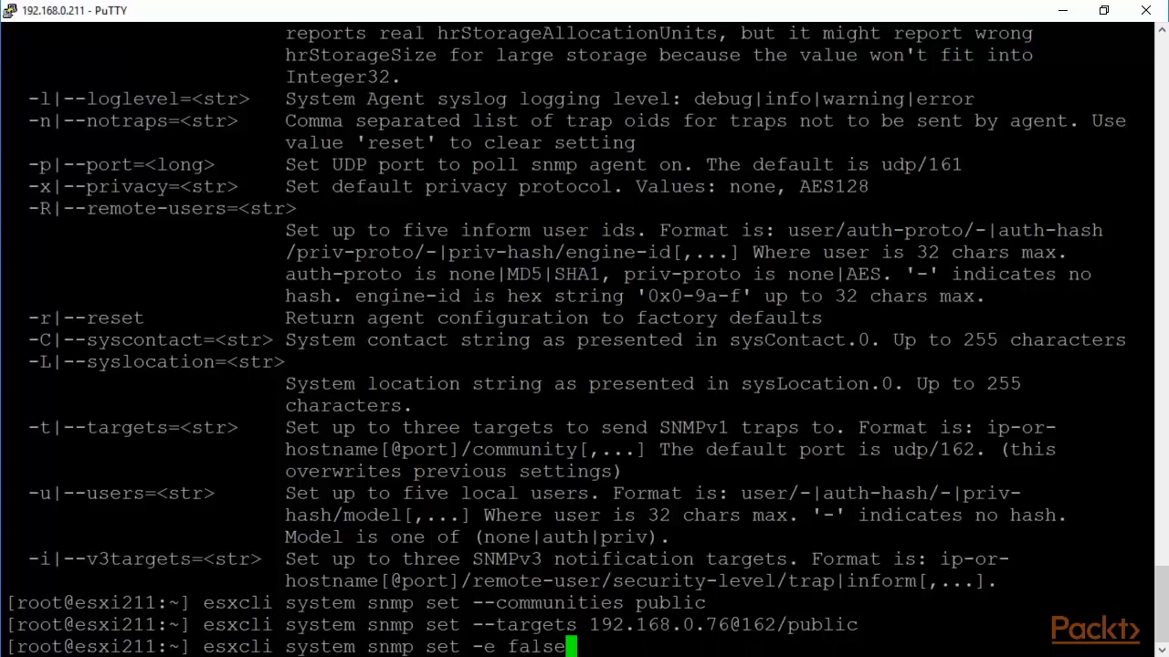
key(BackSpace)
key(BackSpace)
key(BackSpace)
key(BackSpace)
key(BackSpace)
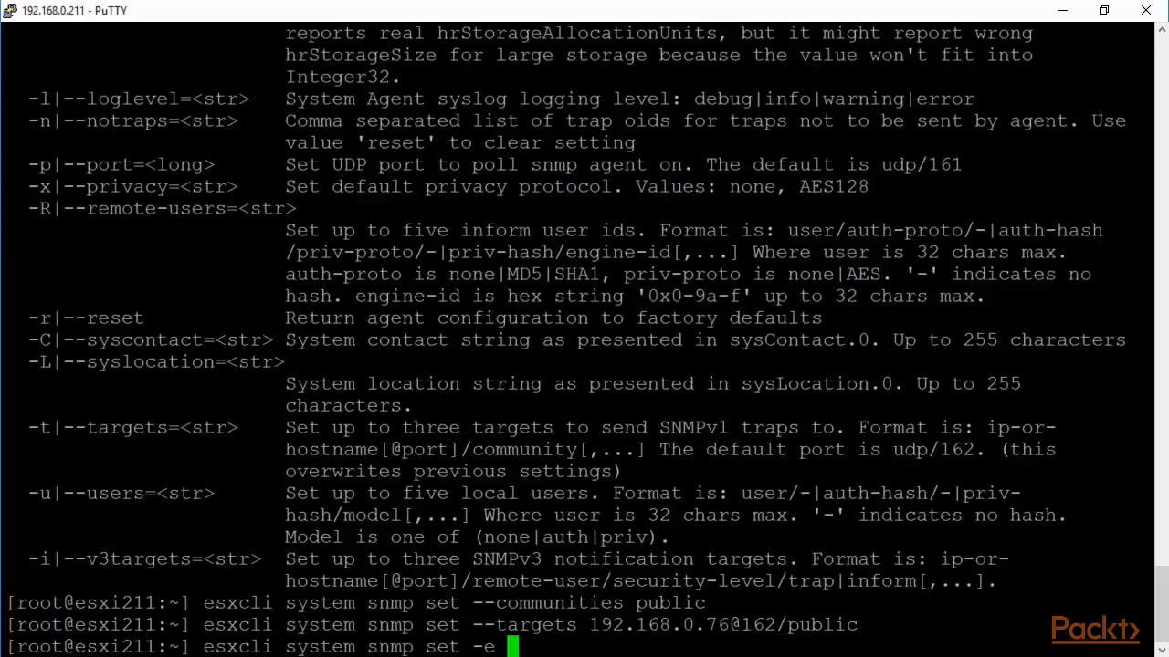
text(tru)
text(e)
key(Return)
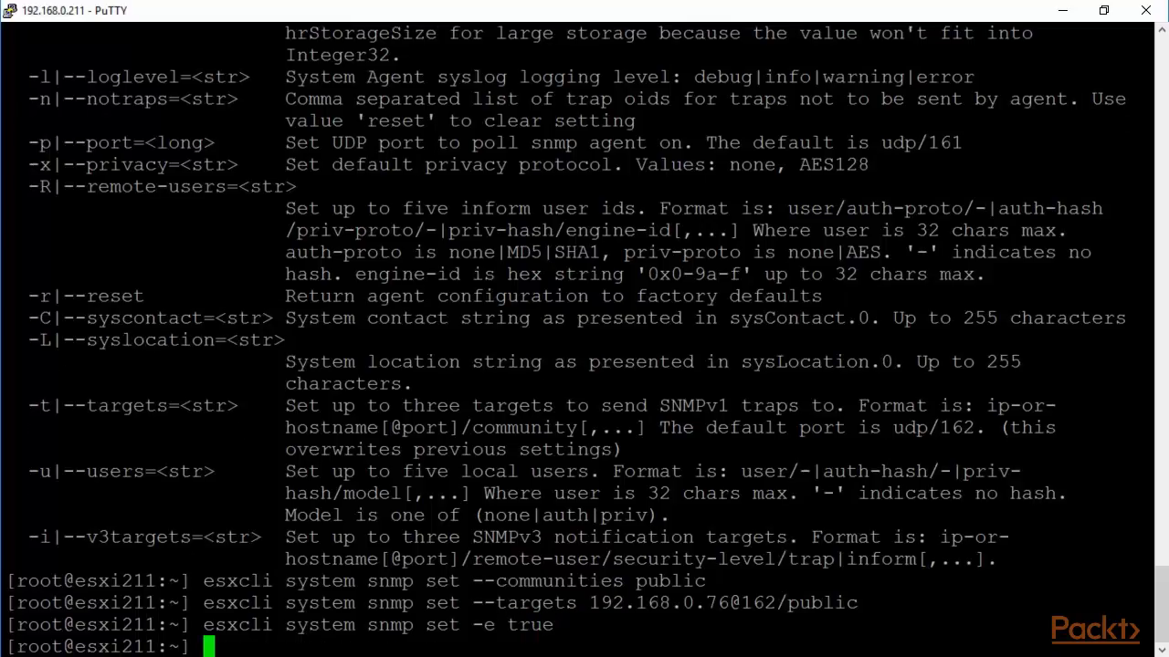
Restart the snmpd service with '/etc/init.d/snmpd restart'.
text(/etc)
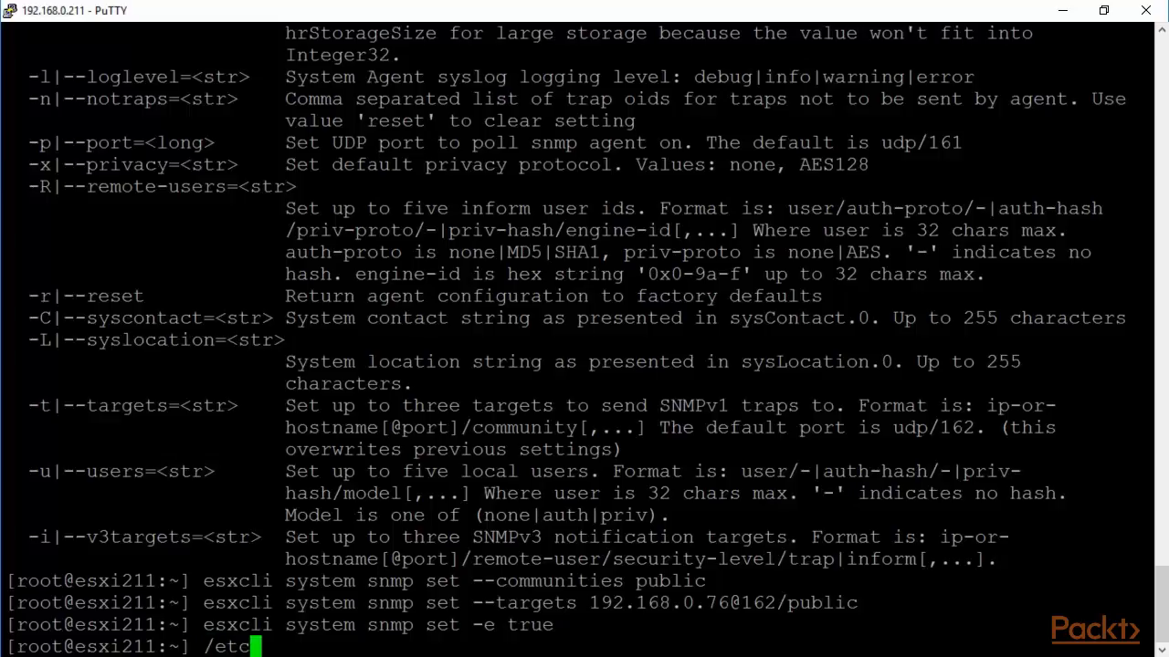
text(/init.d)
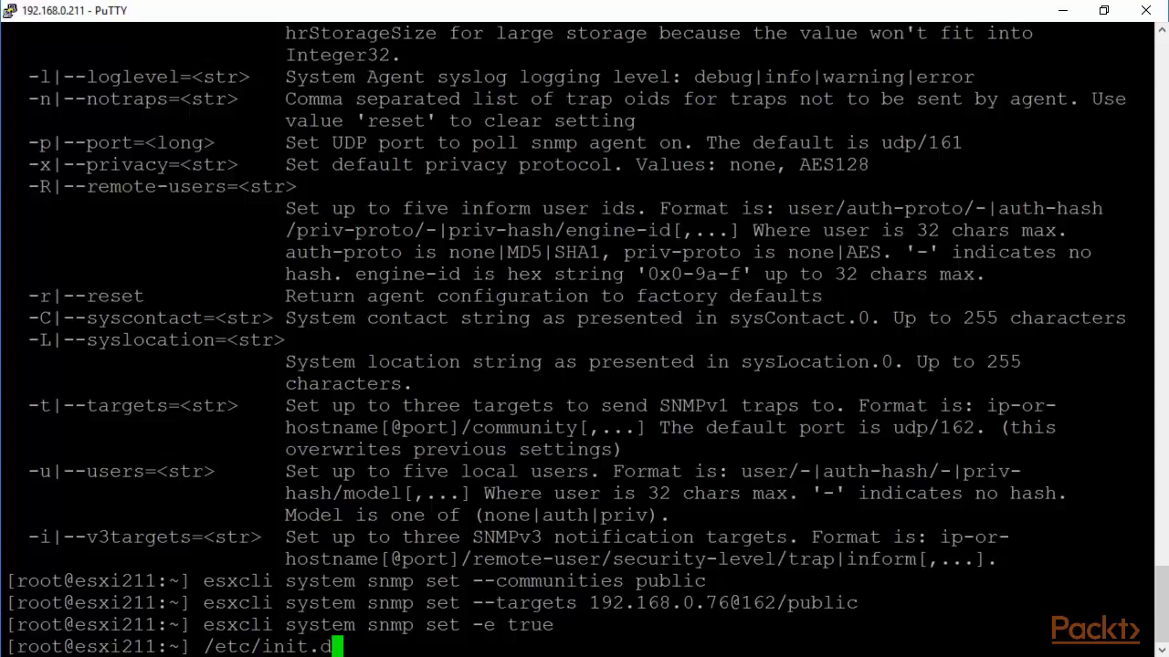
text(/snm)
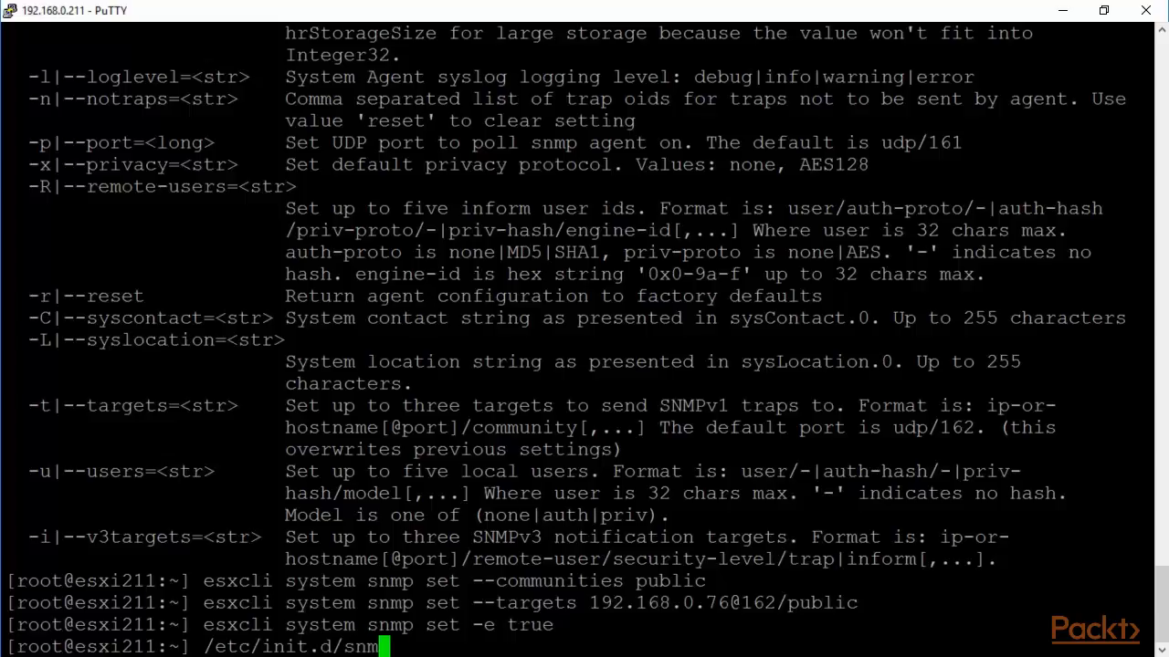
text(pd restart)
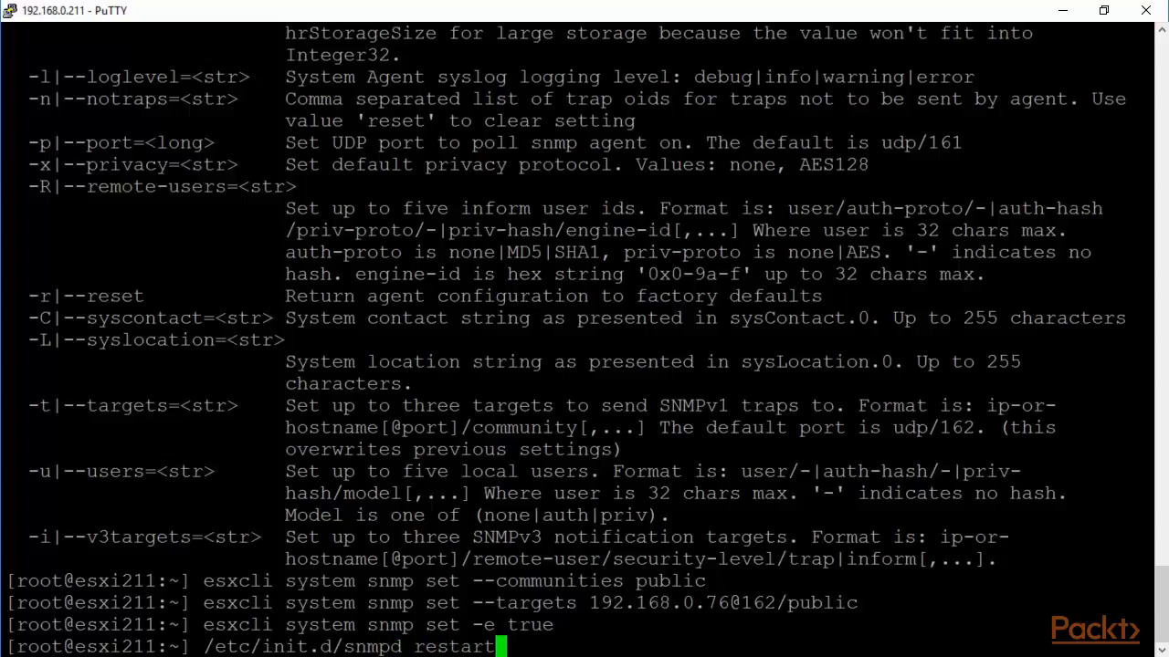
key(Return)
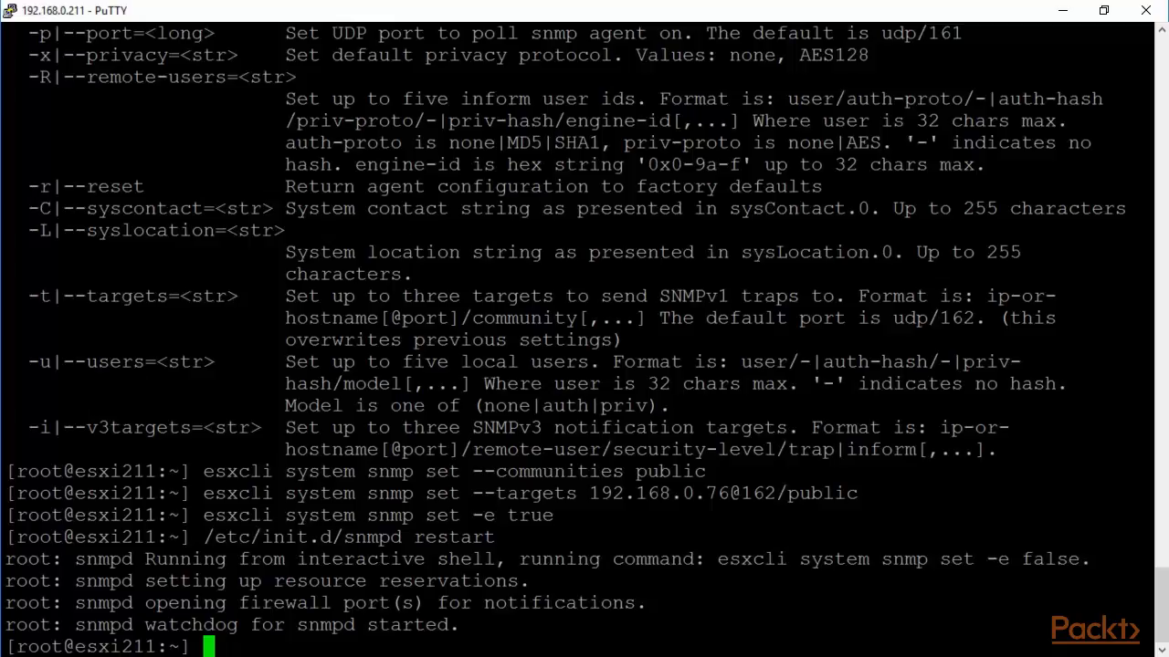
key(Up)
key(BackSpace)
key(BackSpace)
key(BackSpace)
key(BackSpace)
key(BackSpace)
key(BackSpace)
key(BackSpace)
key(BackSpace)
key(BackSpace)
key(BackSpace)
key(BackSpace)
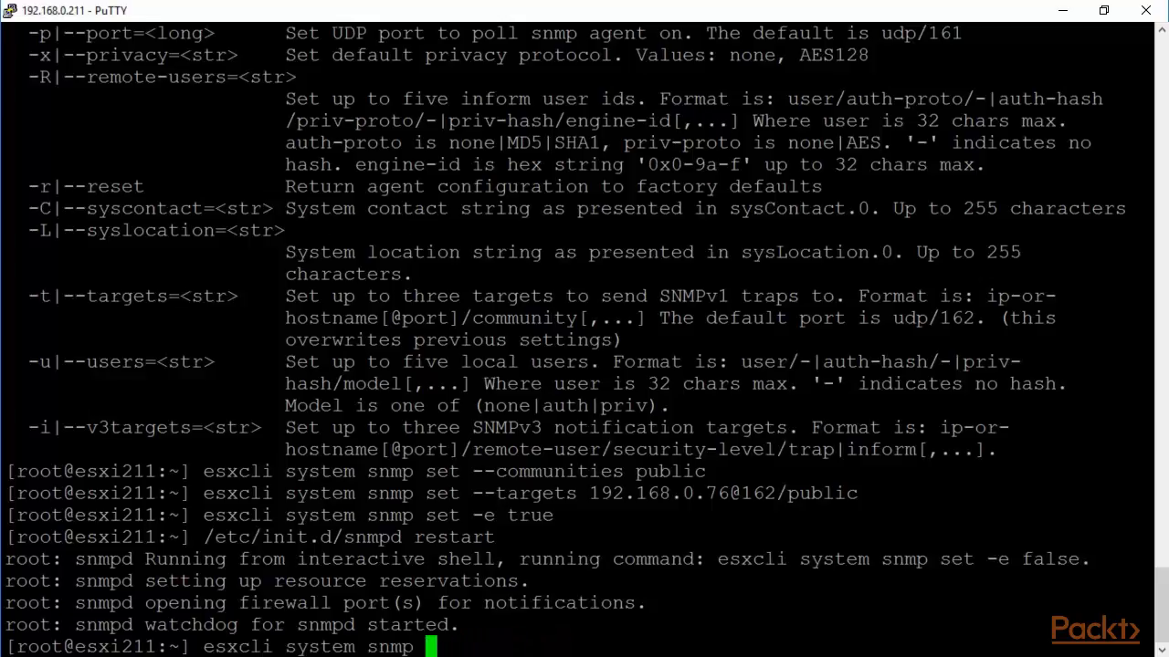
Run 'esxcli system snmp test', re-enable with 'set -e true', and retest successfully.
text(test)
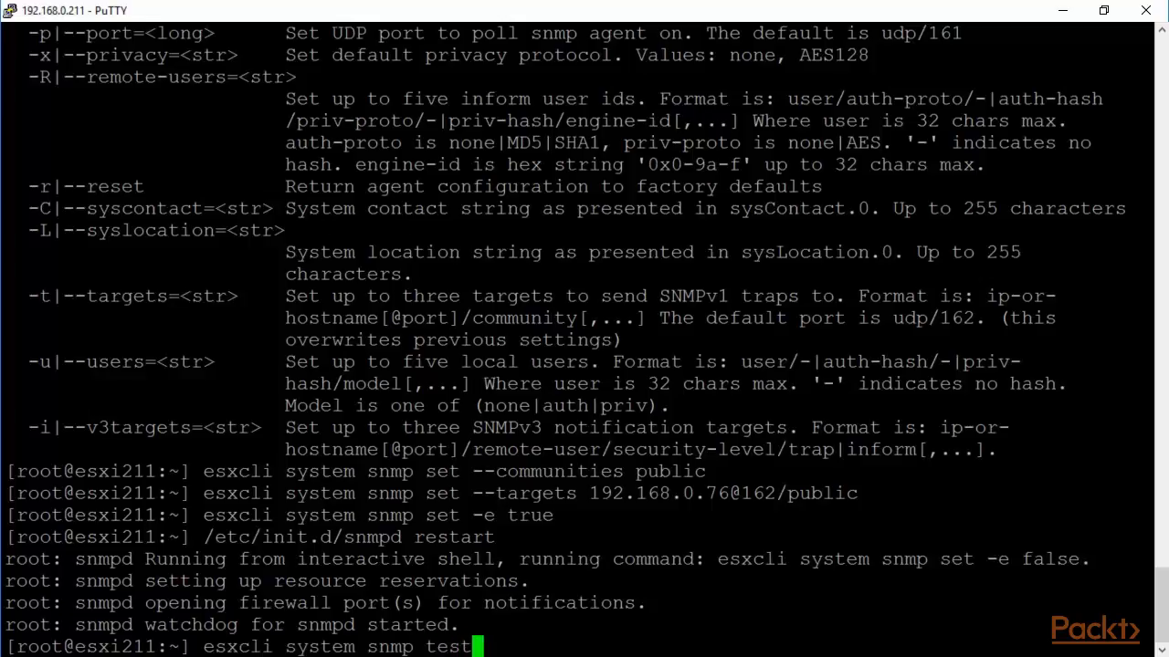
key(Return)
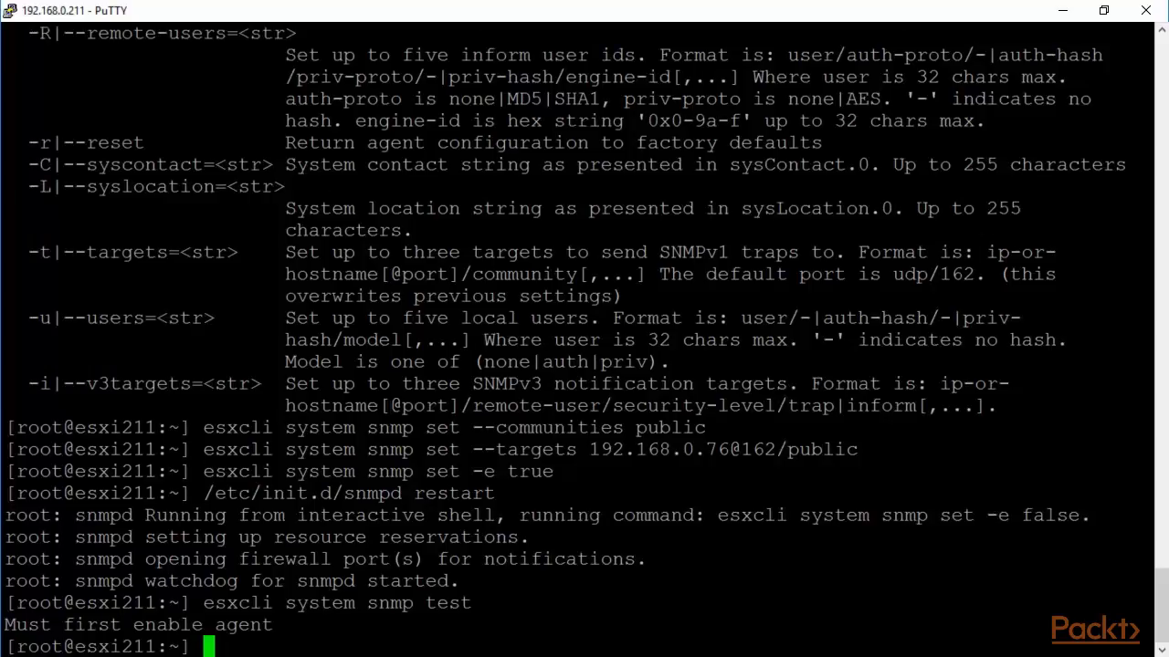
key(Up)
key(Up)
key(Up)
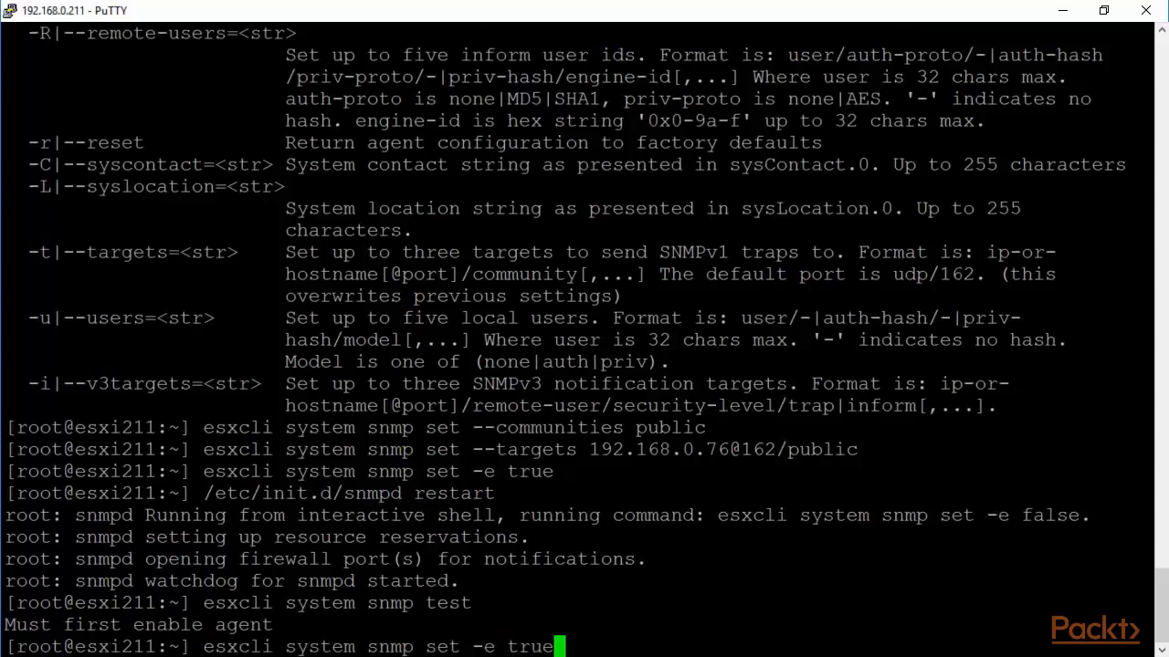
key(Return)
key(Up)
key(Up)
key(Return)
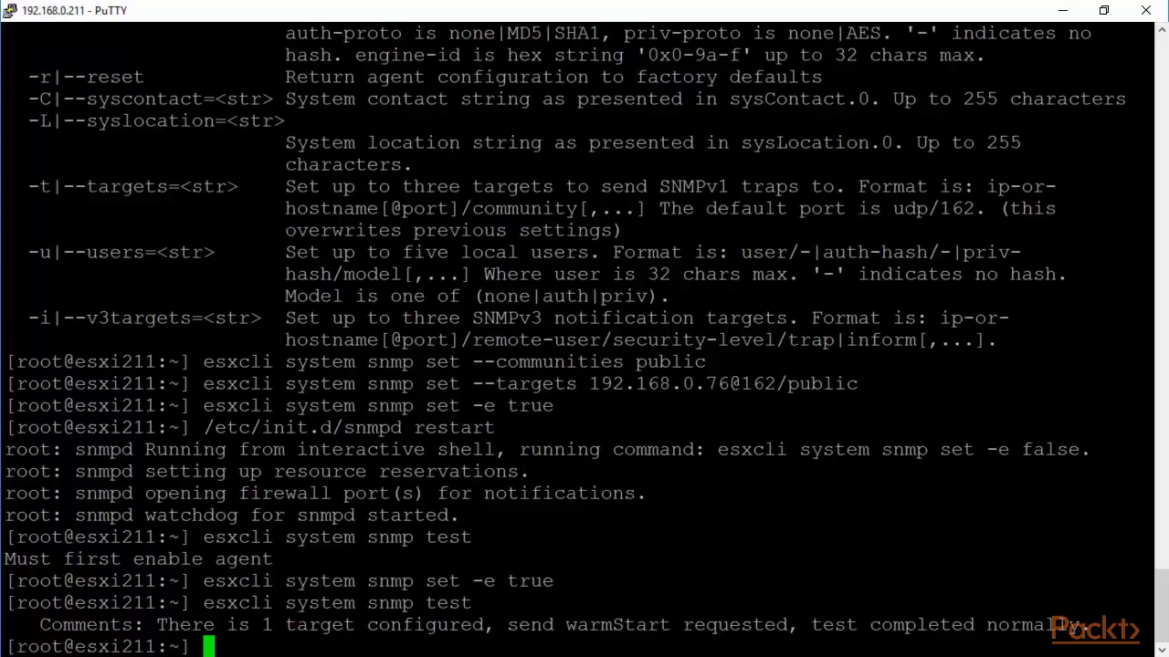
drag(1142, 383, 479, 387)
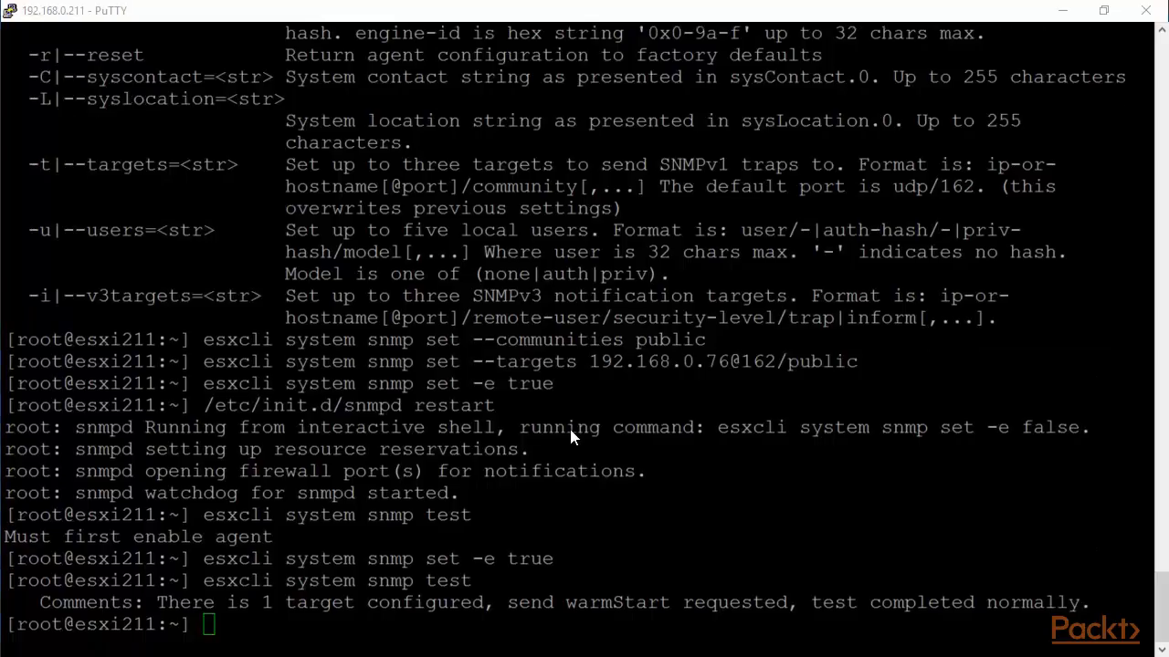
click(209, 625)
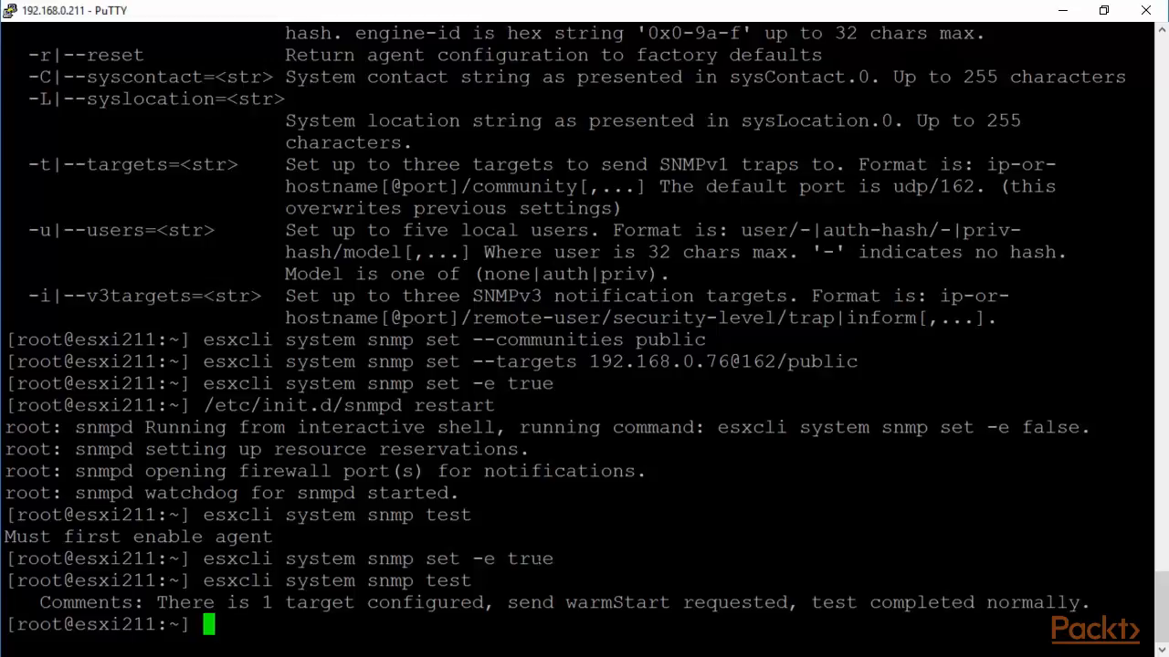
drag(742, 362, 785, 362)
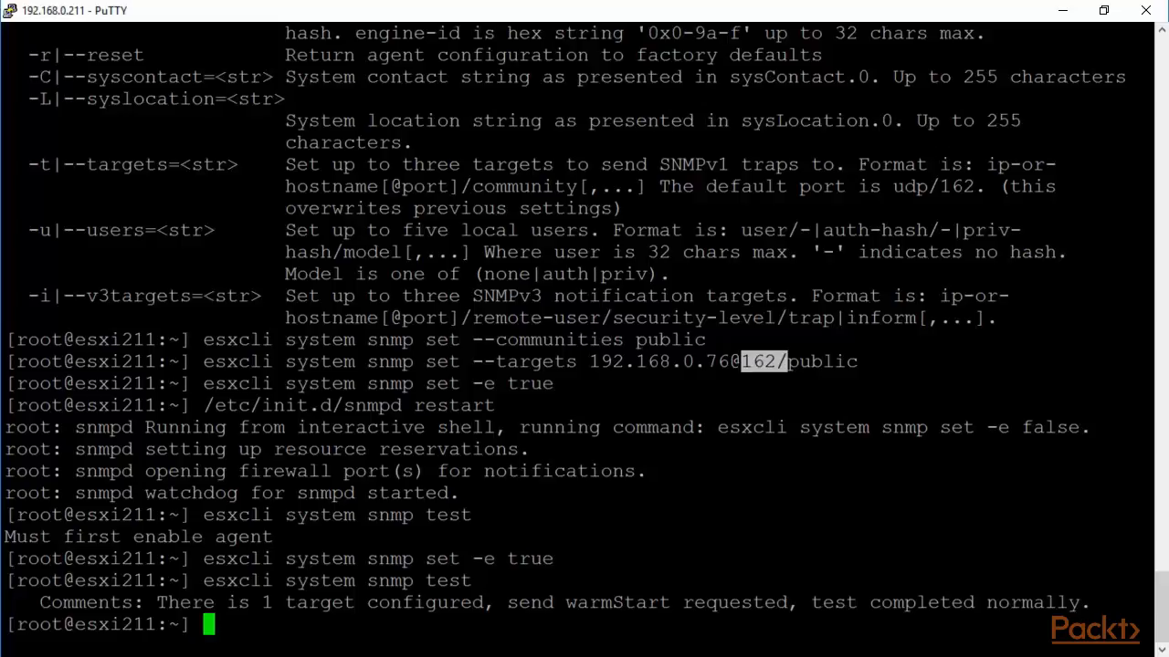
text(clear)
List the ESXi firewall rulesets with 'esxcli network firewall ruleset list'.
key(Return)
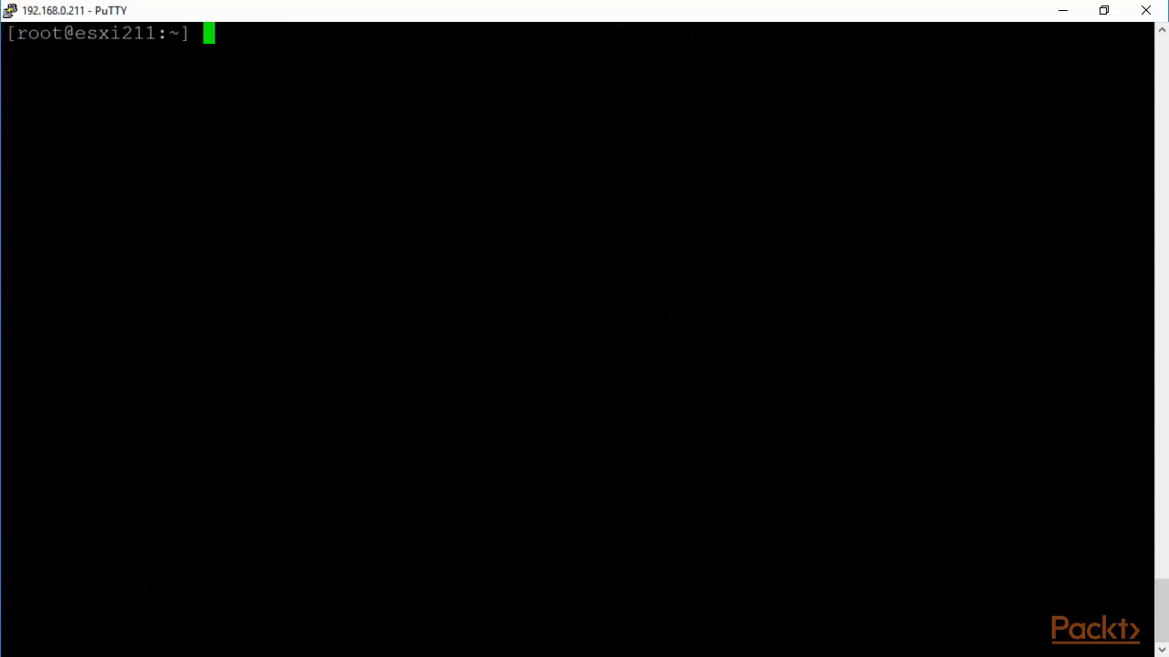
text(esxcl)
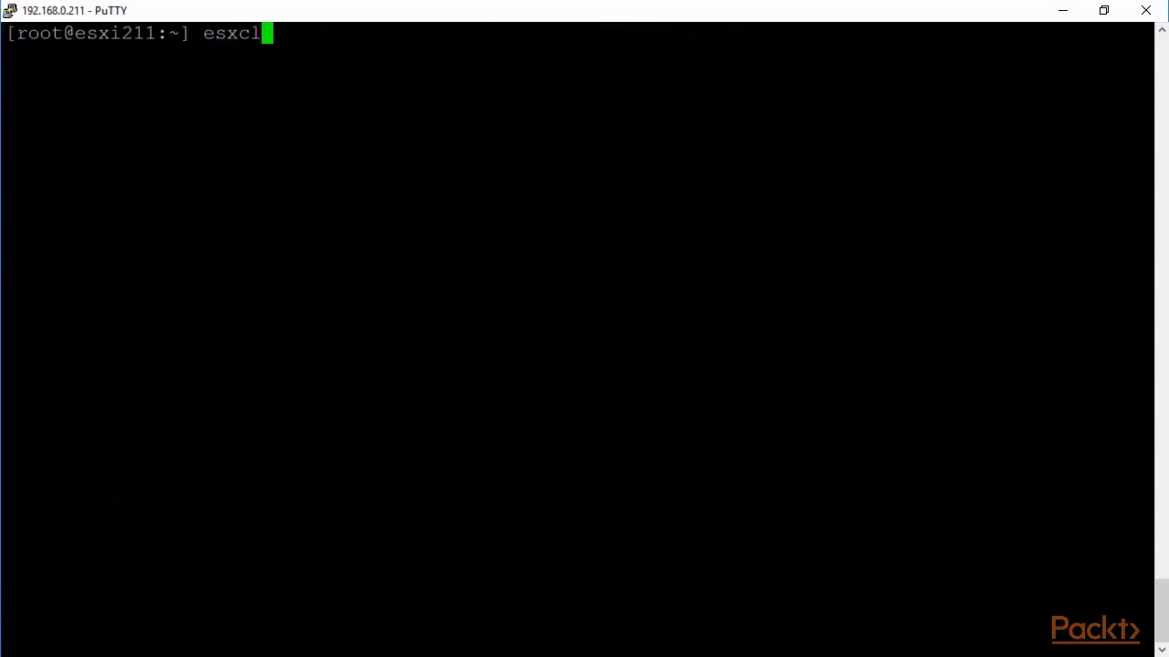
text(i network fire)
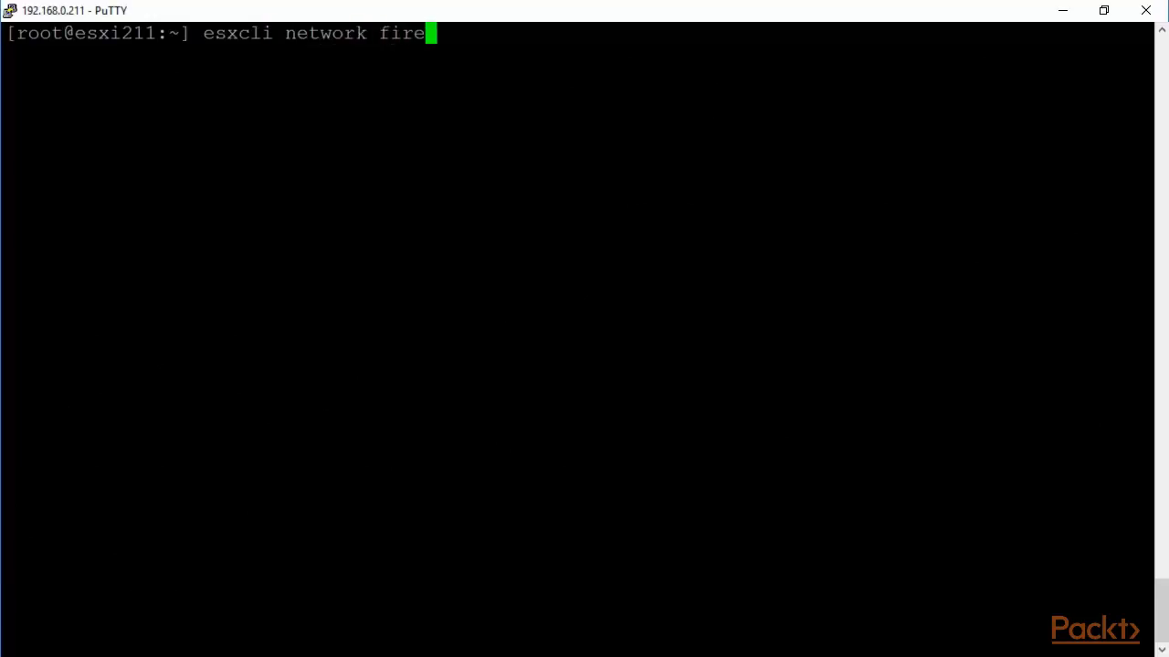
text(wall rule)
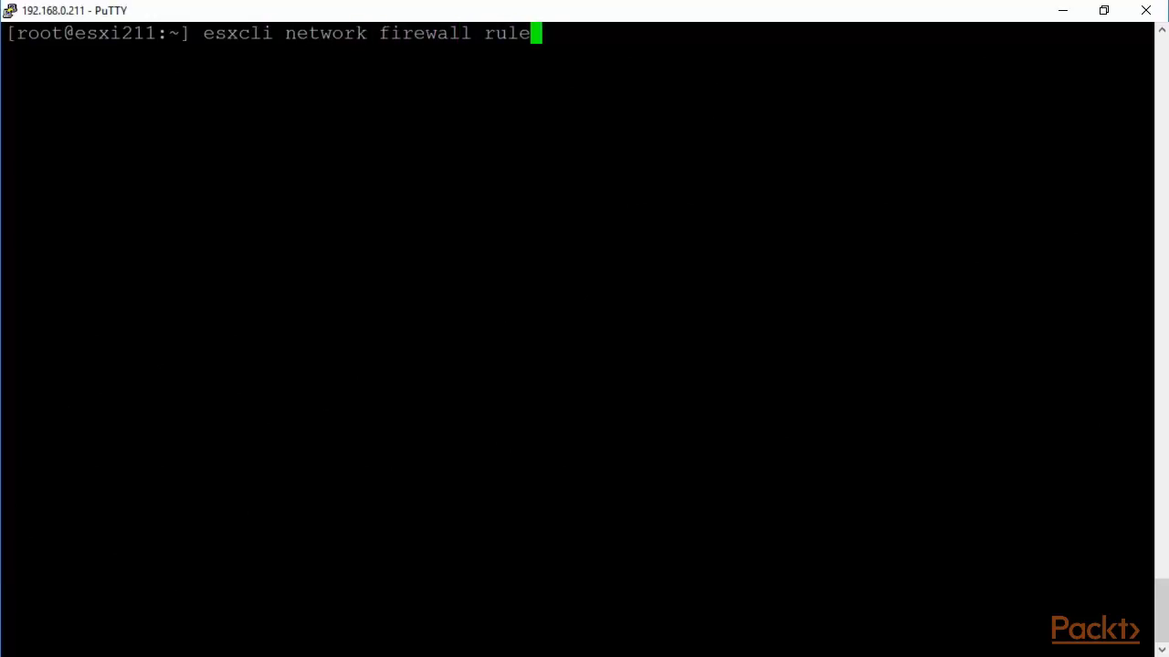
text(set list)
key(Return)
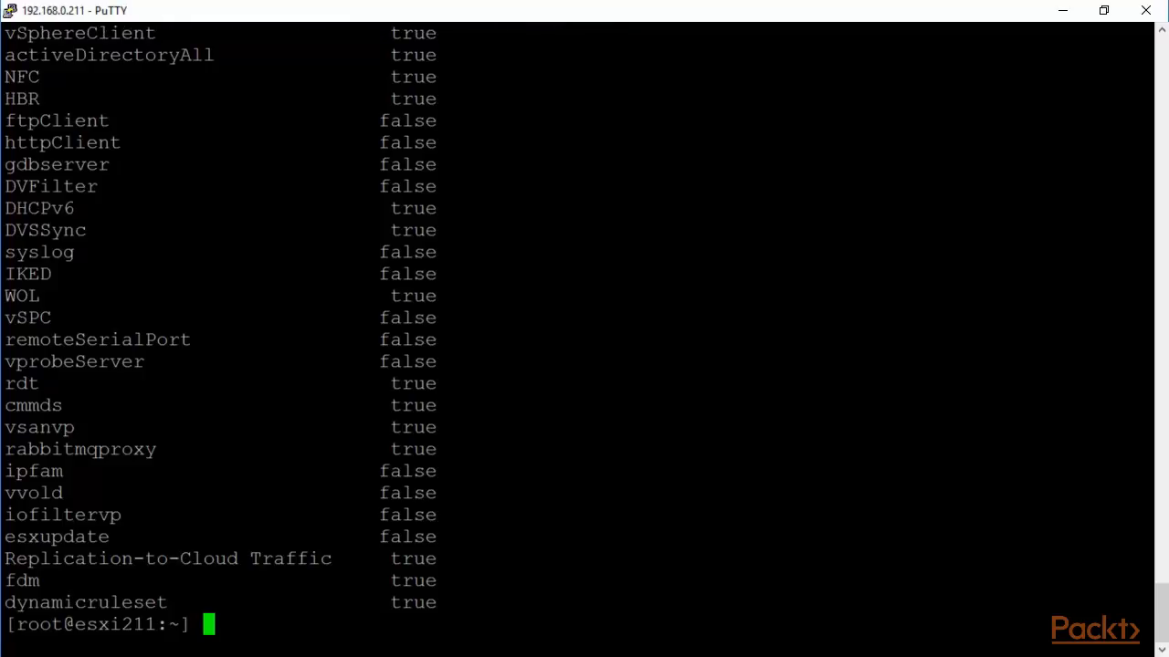
Page the ruleset list with '| more', highlighting the snmp ruleset's true value.
key(Up)
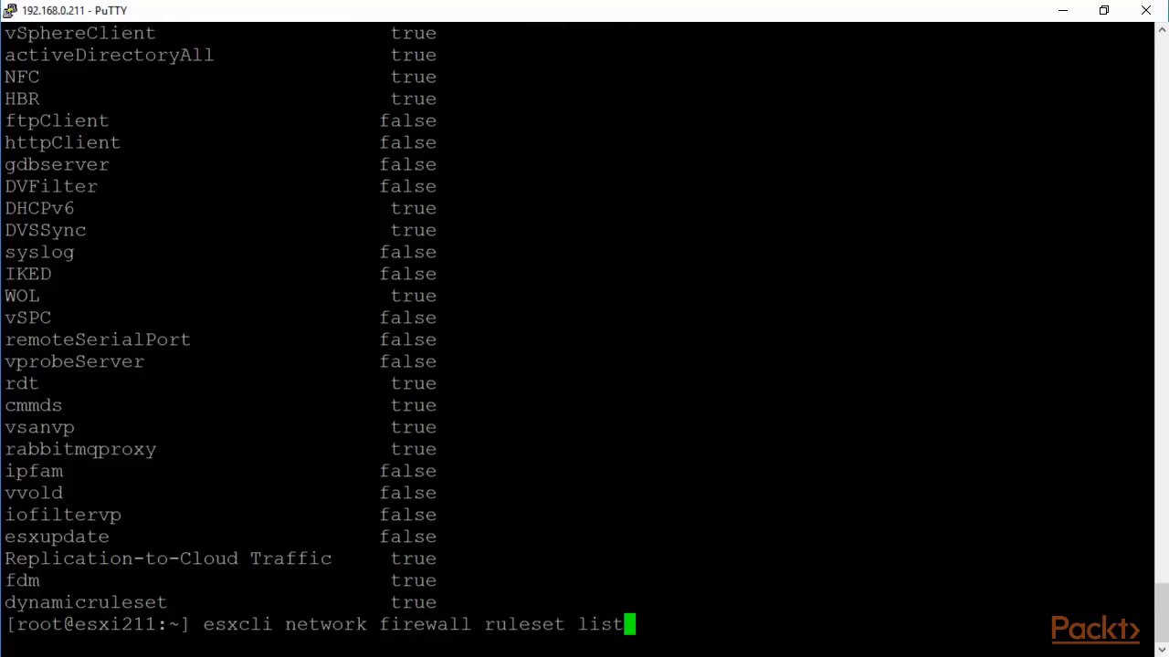
text(| more)
key(Return)
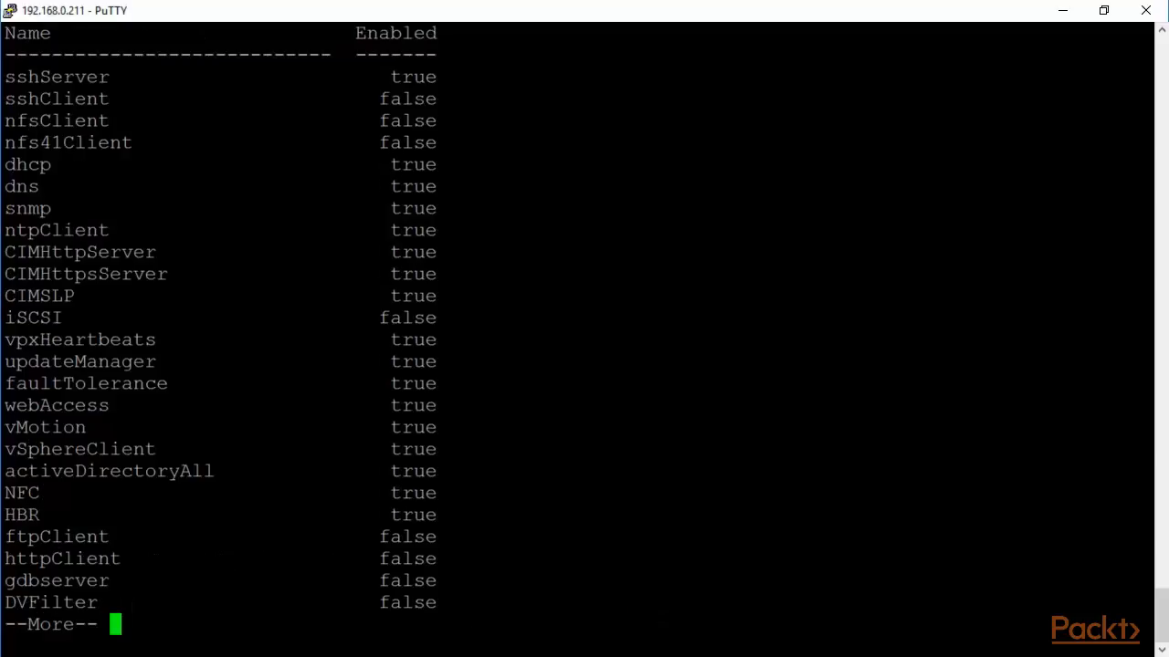
drag(6, 208, 75, 208)
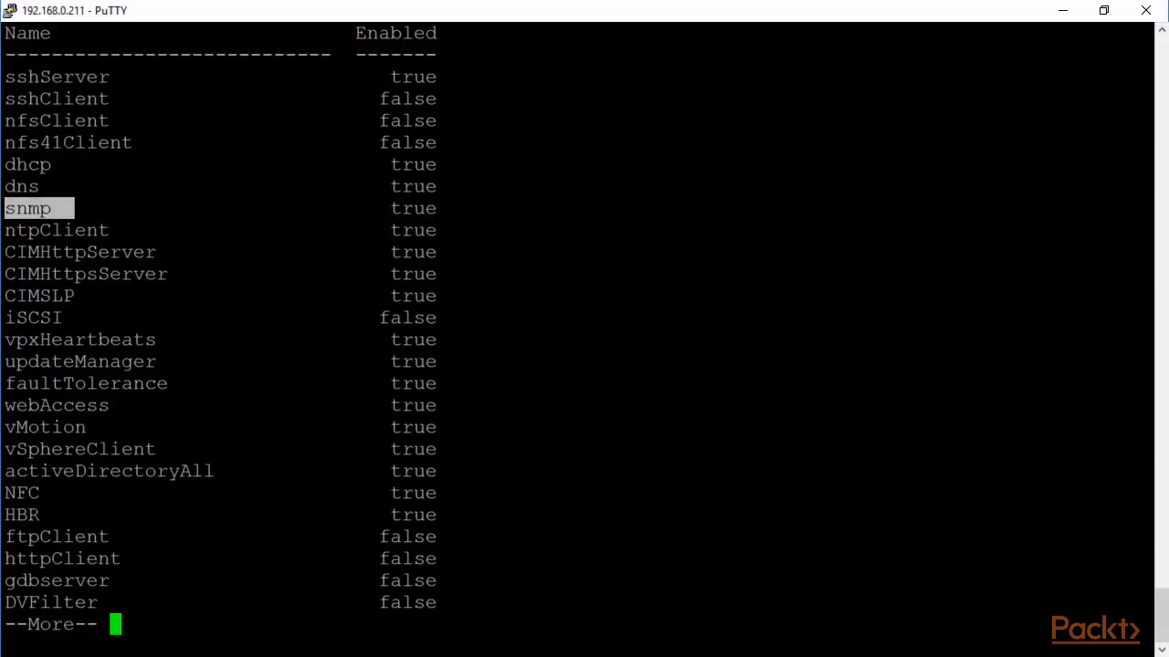
drag(379, 208, 454, 209)
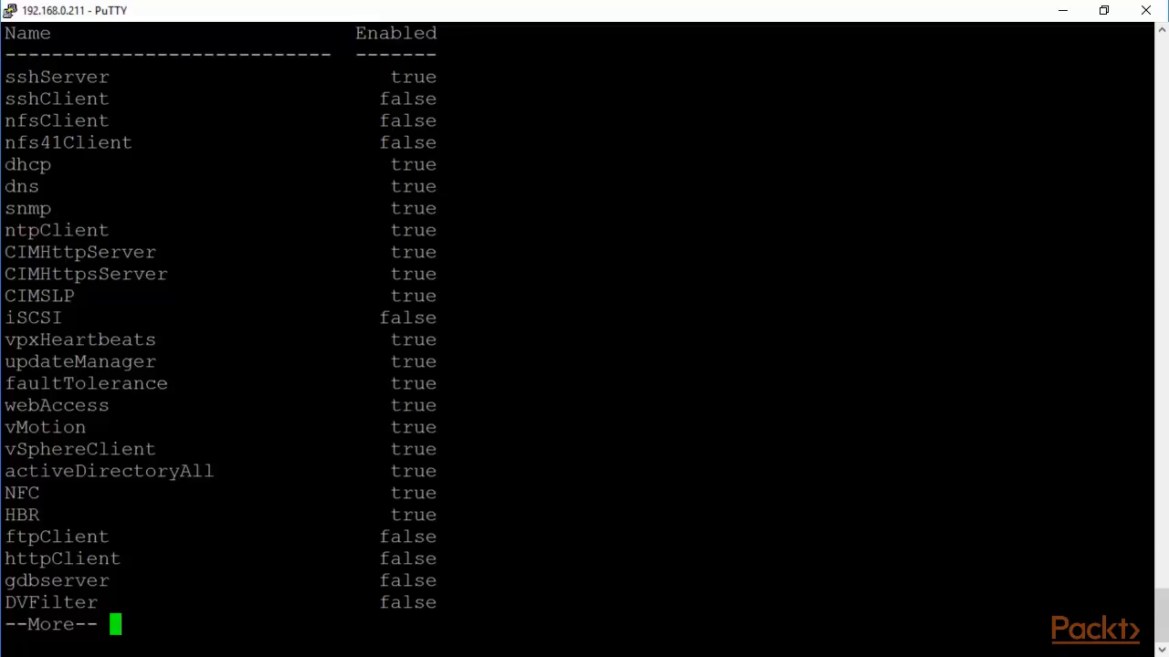
key(q)
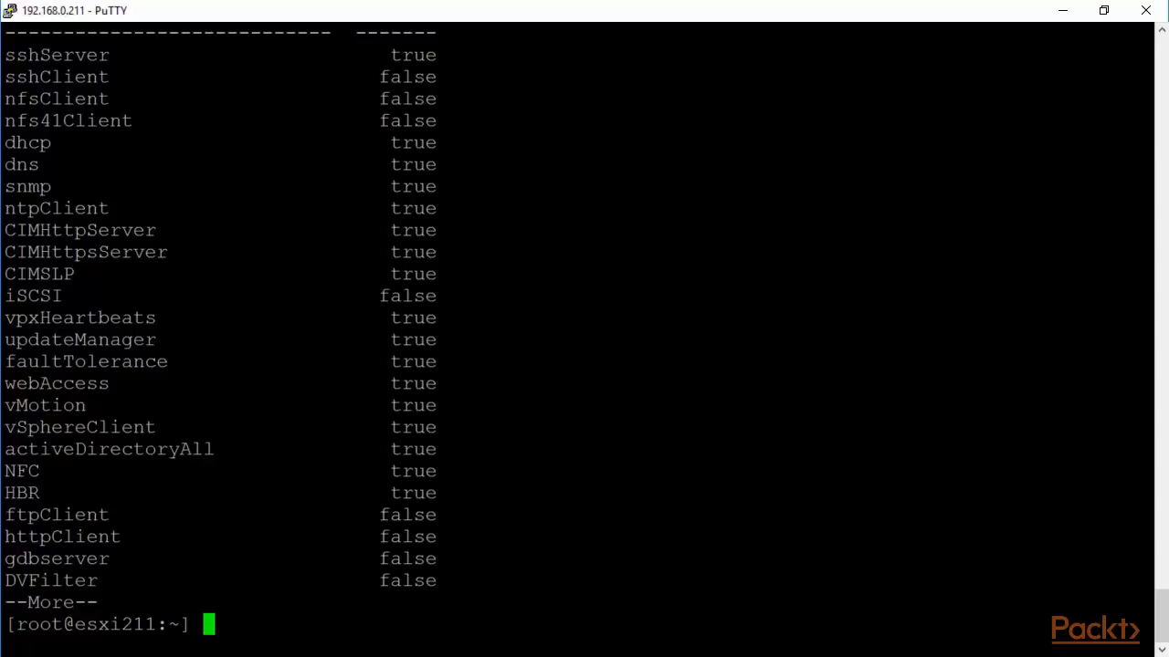
Allow all IPs for the snmp firewall ruleset with '--allowed-all true'.
key(Up)
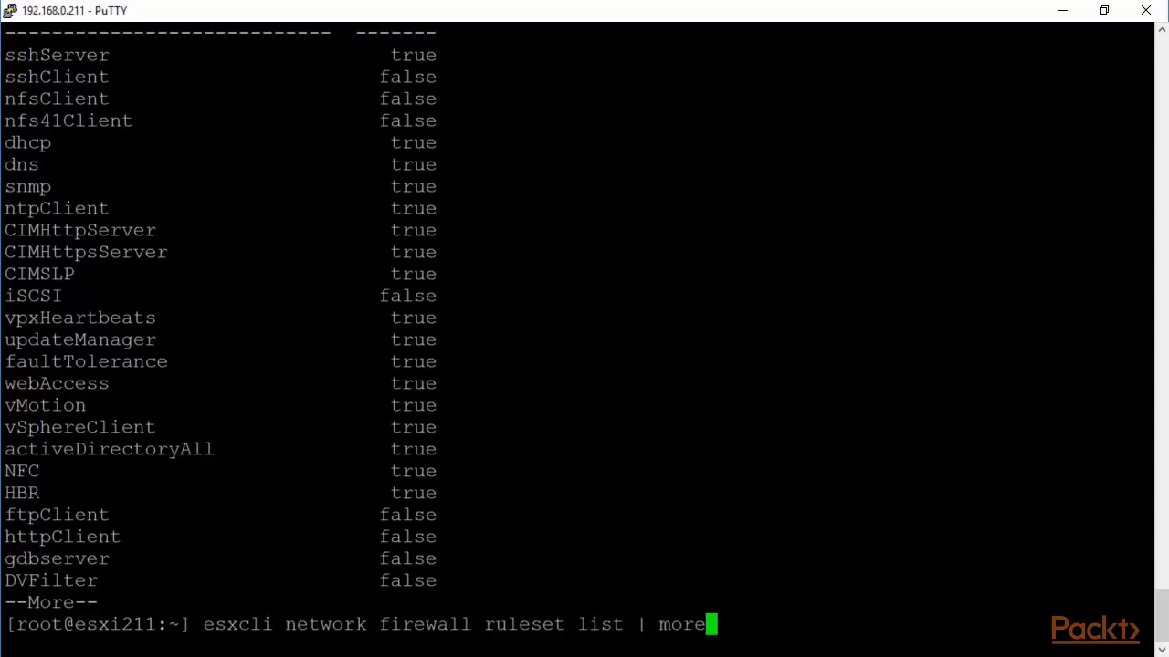
key(BackSpace)
key(BackSpace)
key(BackSpace)
key(BackSpace)
key(BackSpace)
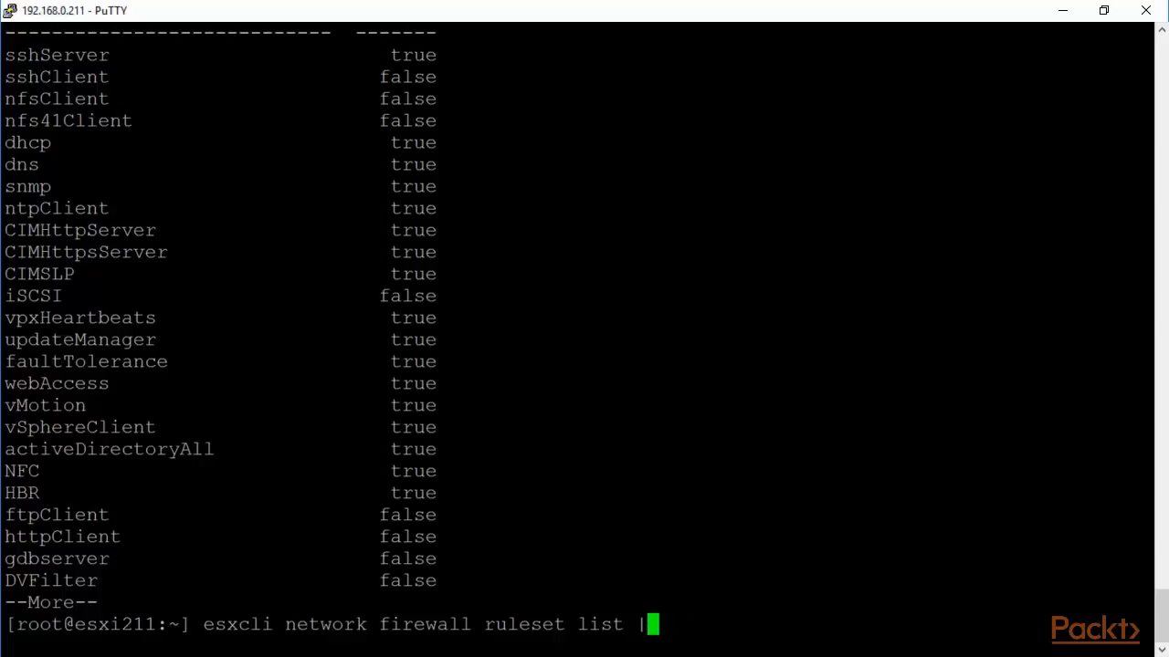
key(BackSpace)
key(BackSpace)
key(BackSpace)
key(BackSpace)
key(BackSpace)
key(BackSpace)
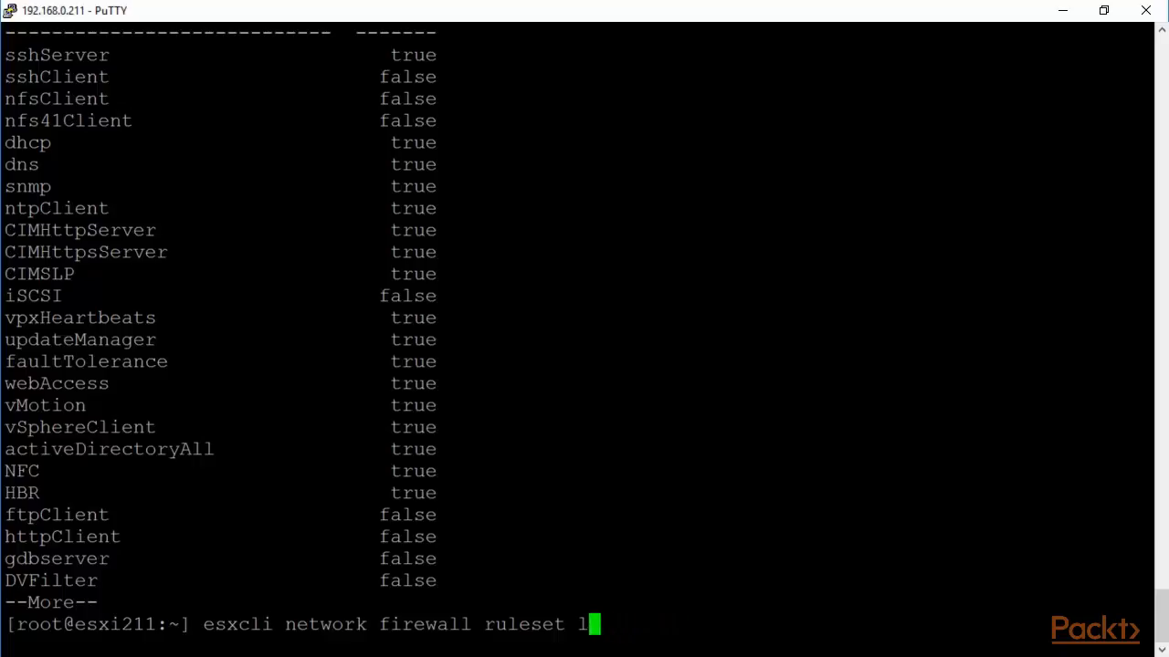
text(set)
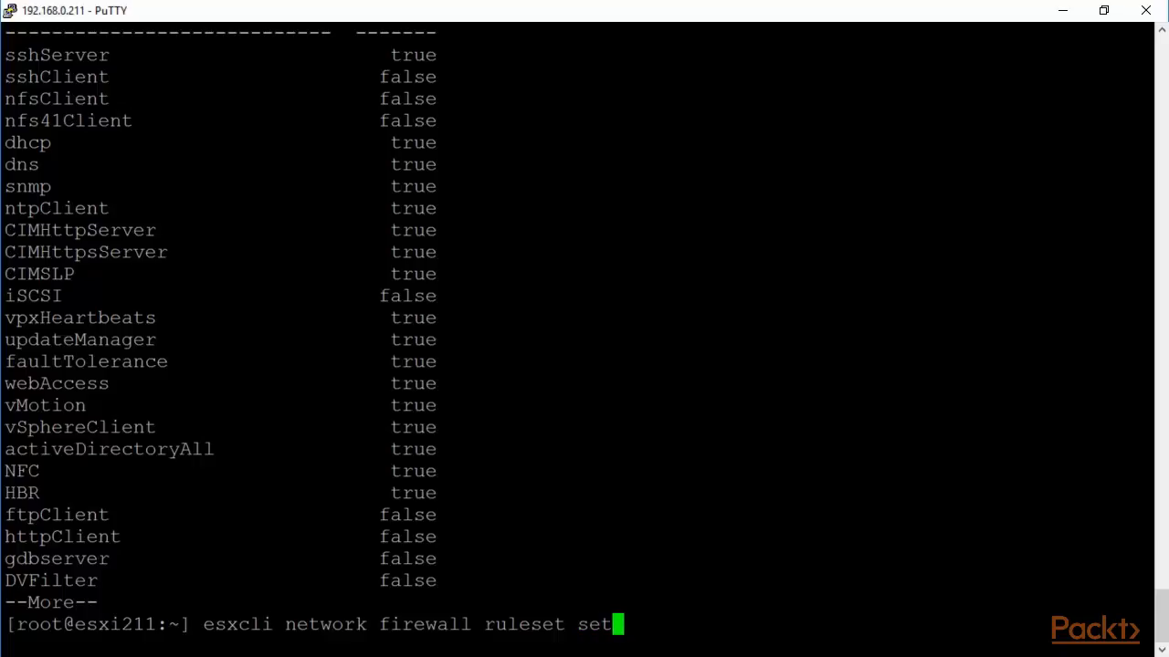
text( --re)
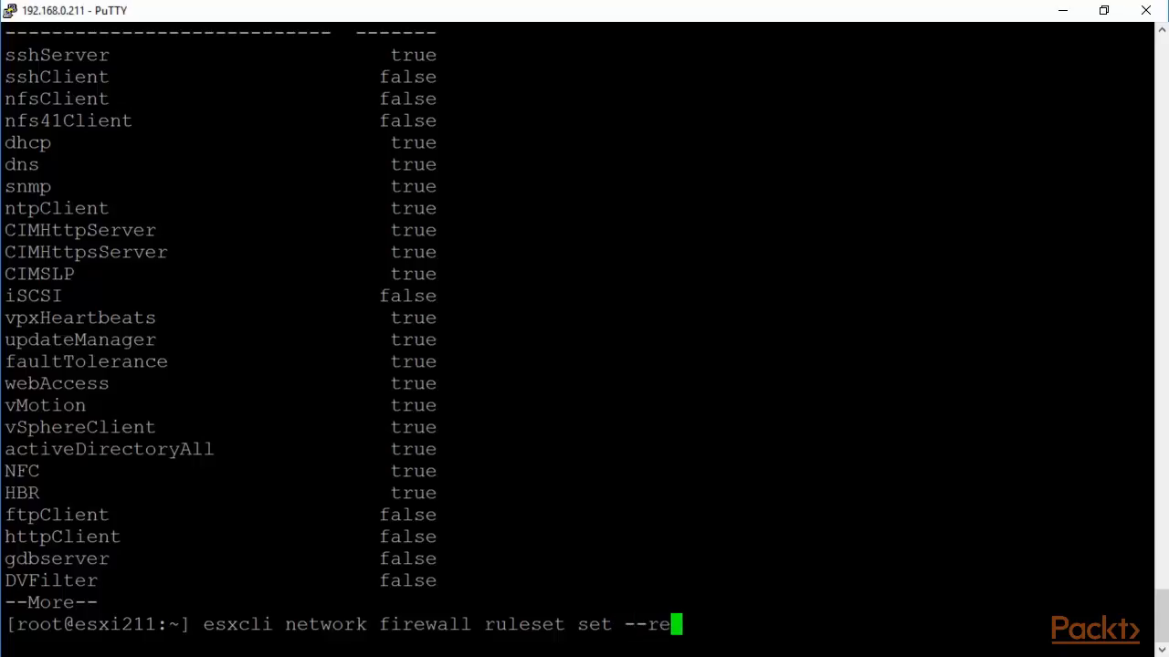
key(BackSpace)
text(uleset)
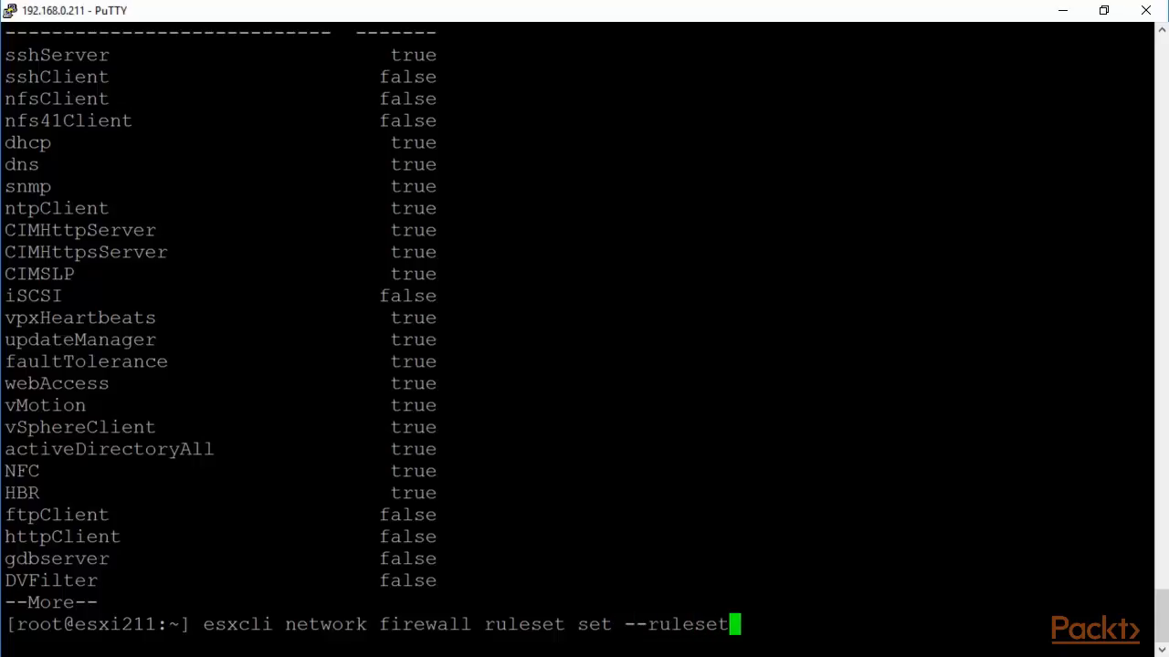
text(-id snmp)
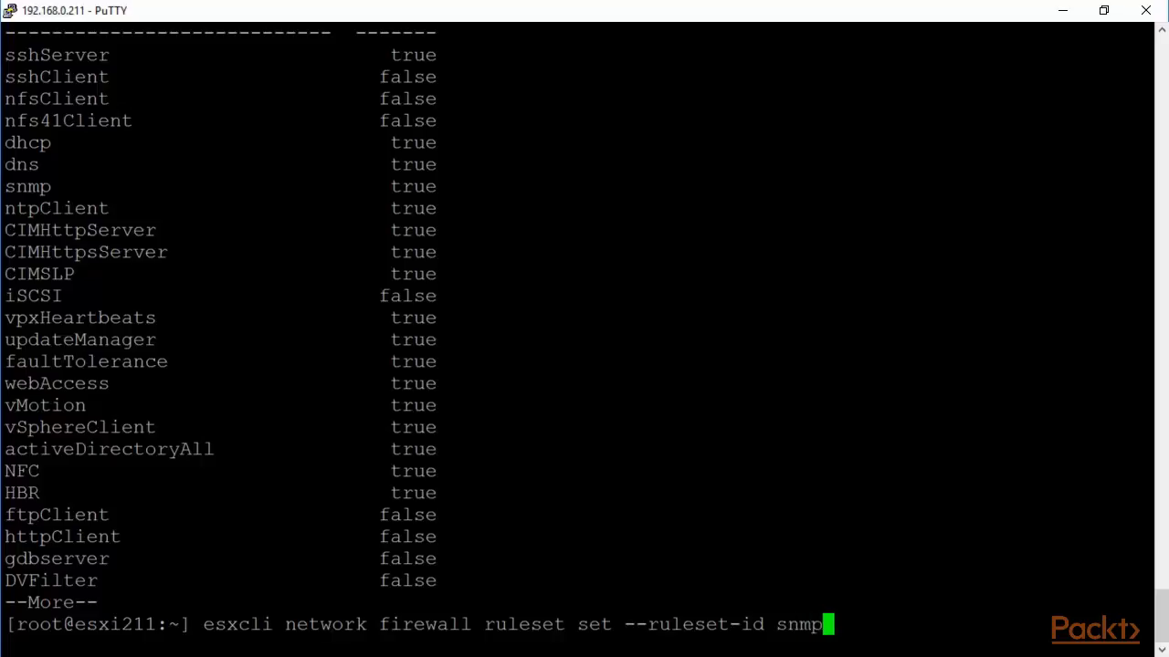
text( --allowed)
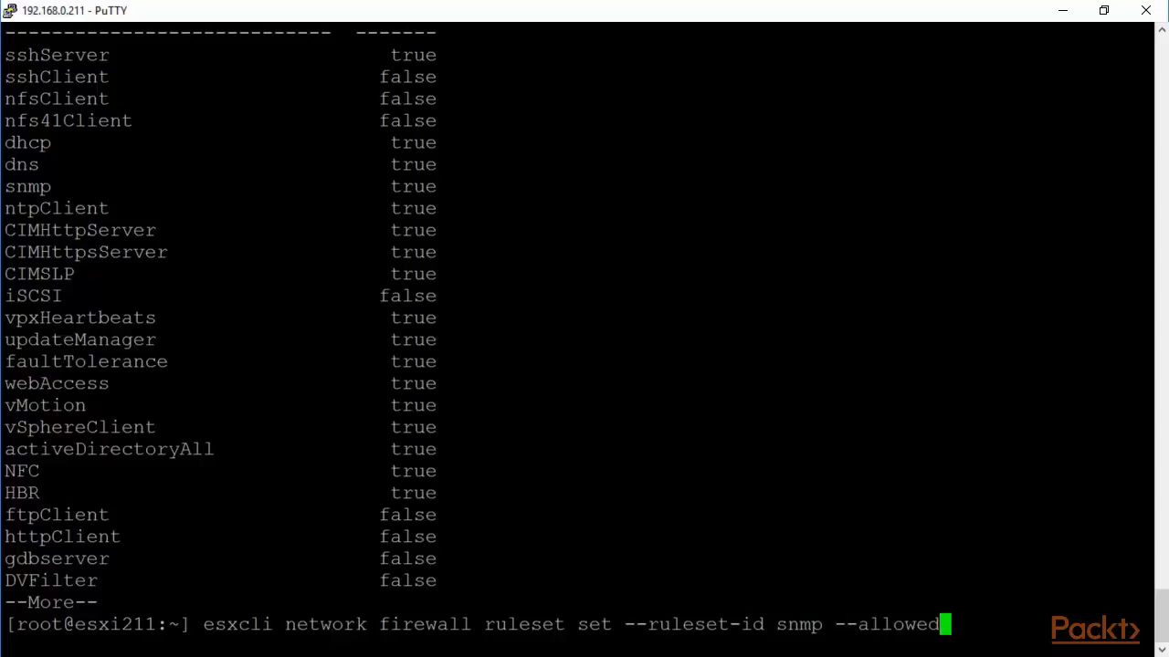
text(-)
text(all)
text( true)
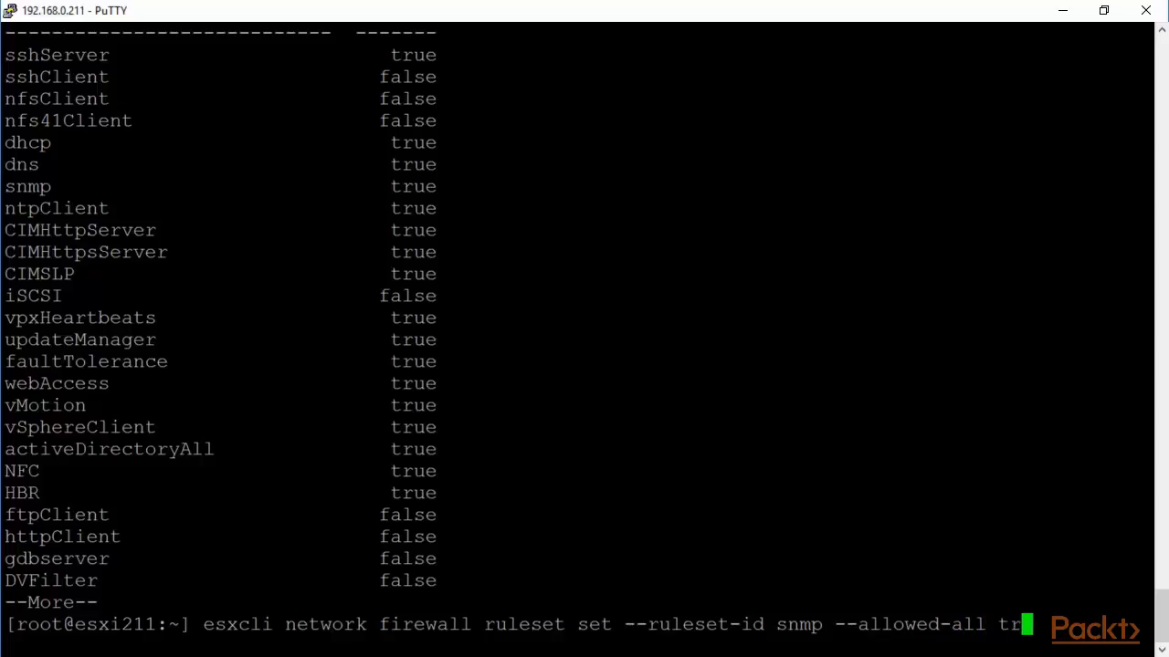
key(Return)
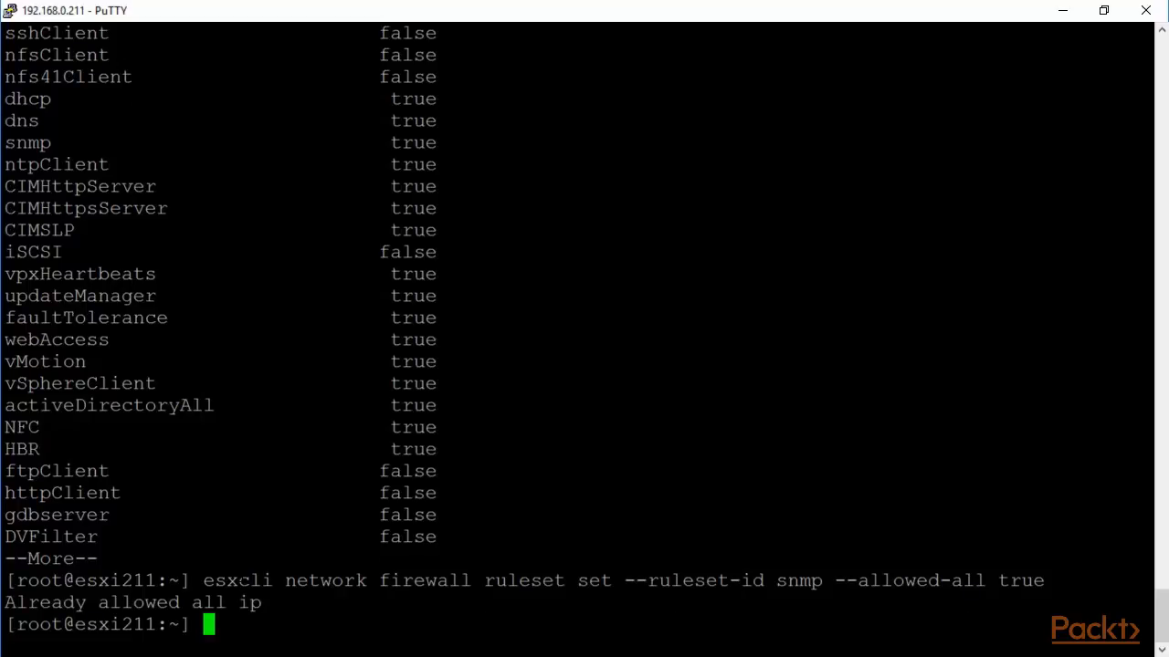
Enable the snmp firewall ruleset with '--ruleset-id snmp --enabled true'.
key(Up)
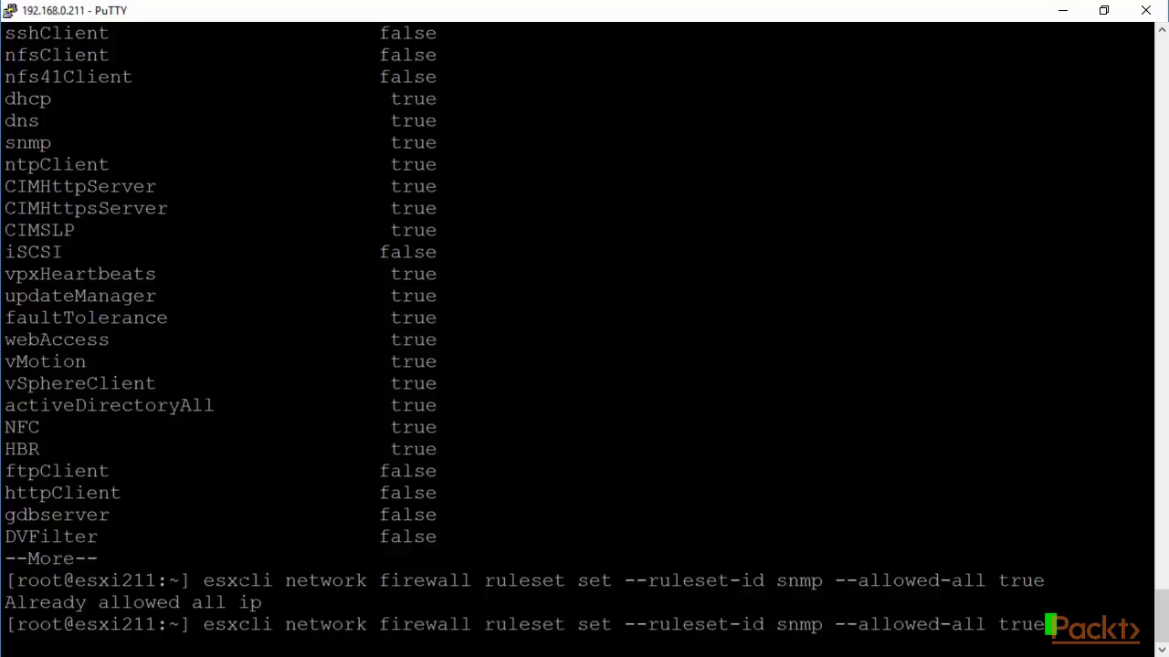
key(BackSpace)
key(BackSpace)
key(BackSpace)
key(BackSpace)
key(BackSpace)
key(BackSpace)
key(BackSpace)
key(BackSpace)
key(BackSpace)
key(BackSpace)
key(BackSpace)
key(BackSpace)
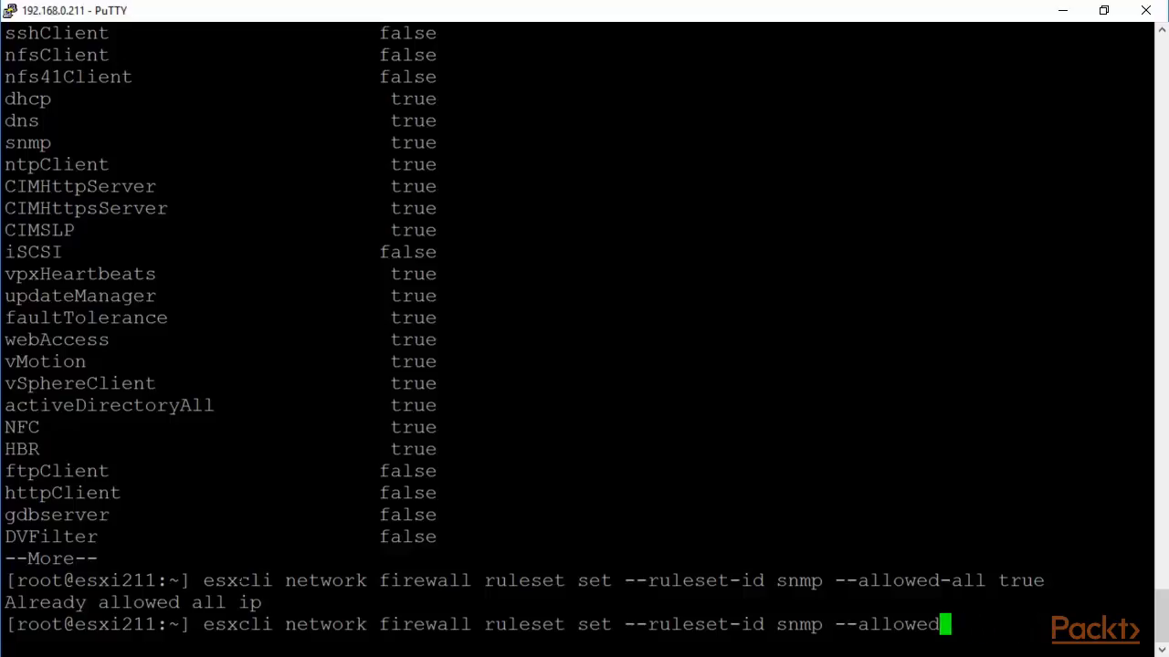
key(BackSpace)
key(BackSpace)
key(BackSpace)
key(BackSpace)
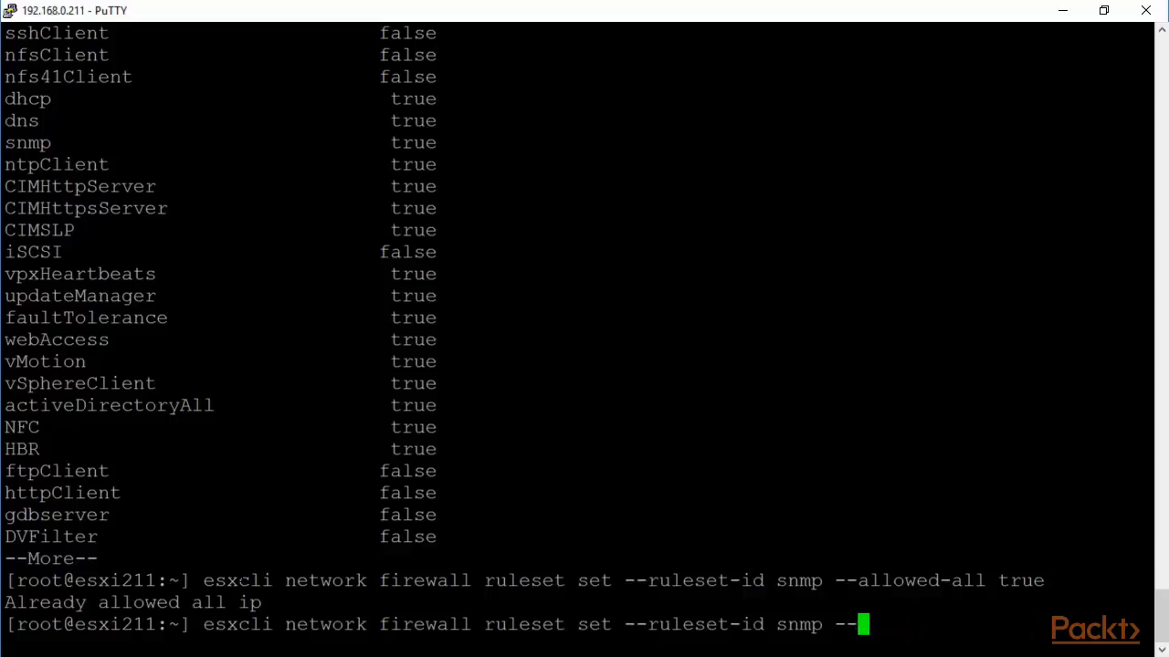
text(enabled)
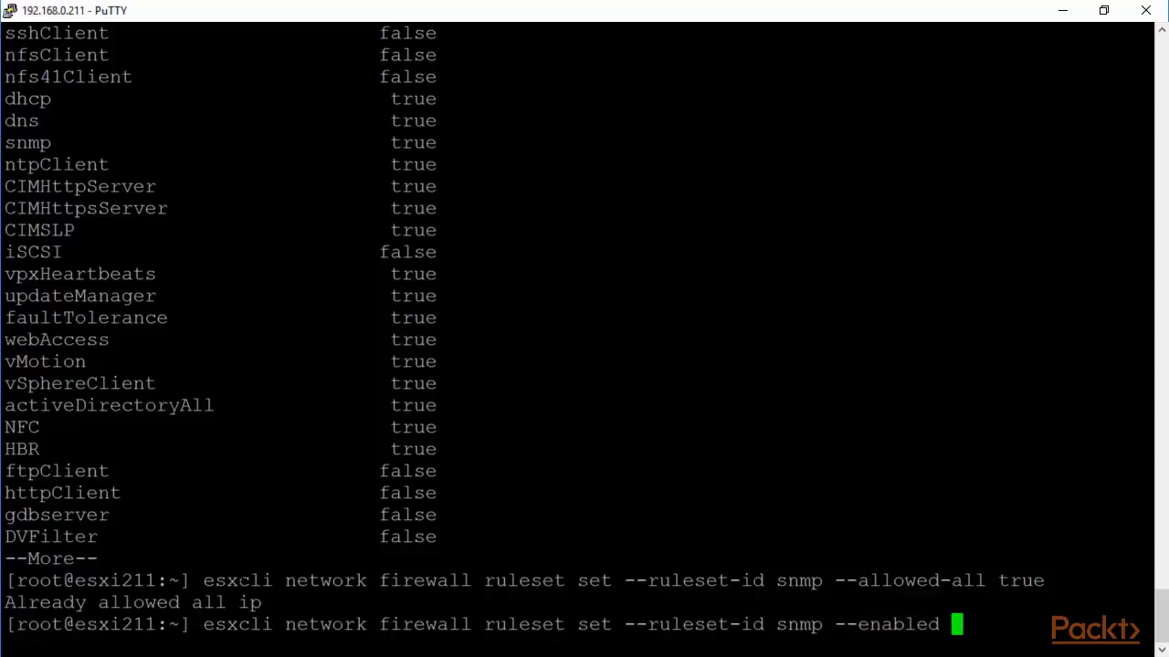
text( true)
key(Return)
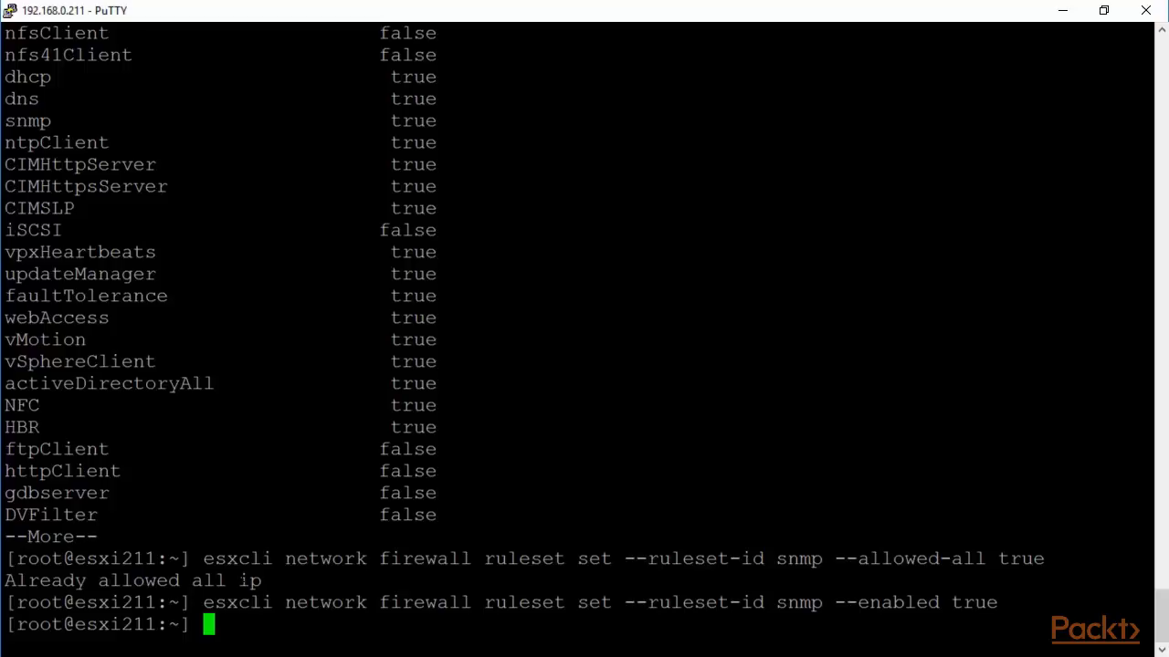
Restart snmpd again with '/etc/init.d/snmpd restart'.
text(/etc/)
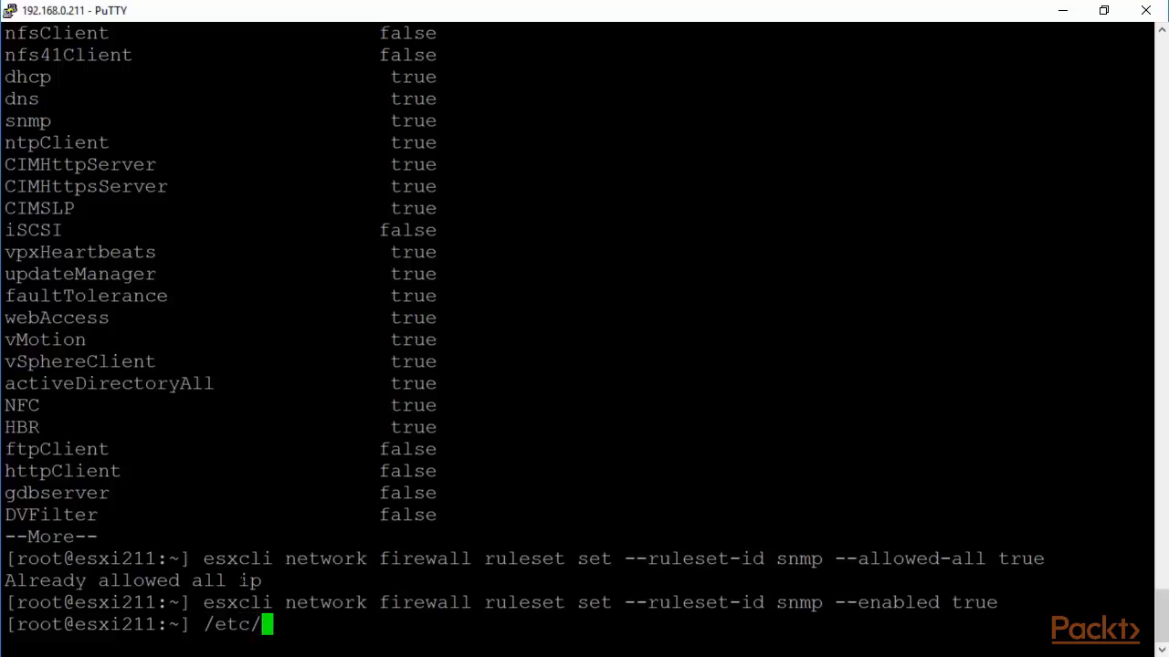
text(init)
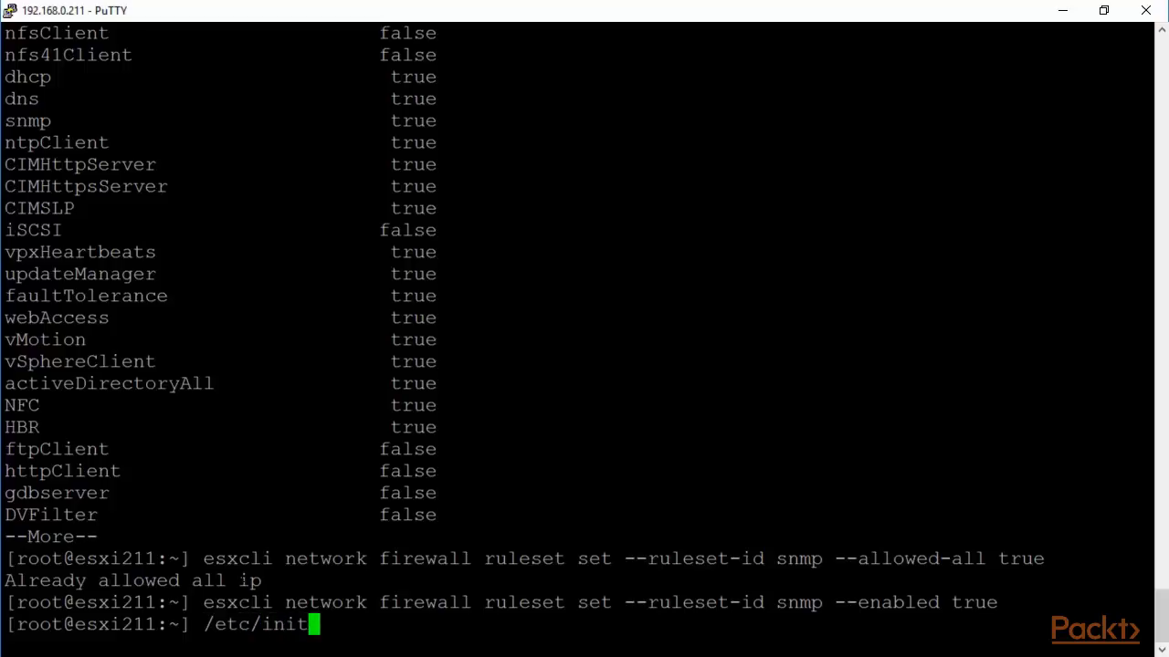
text(.d/)
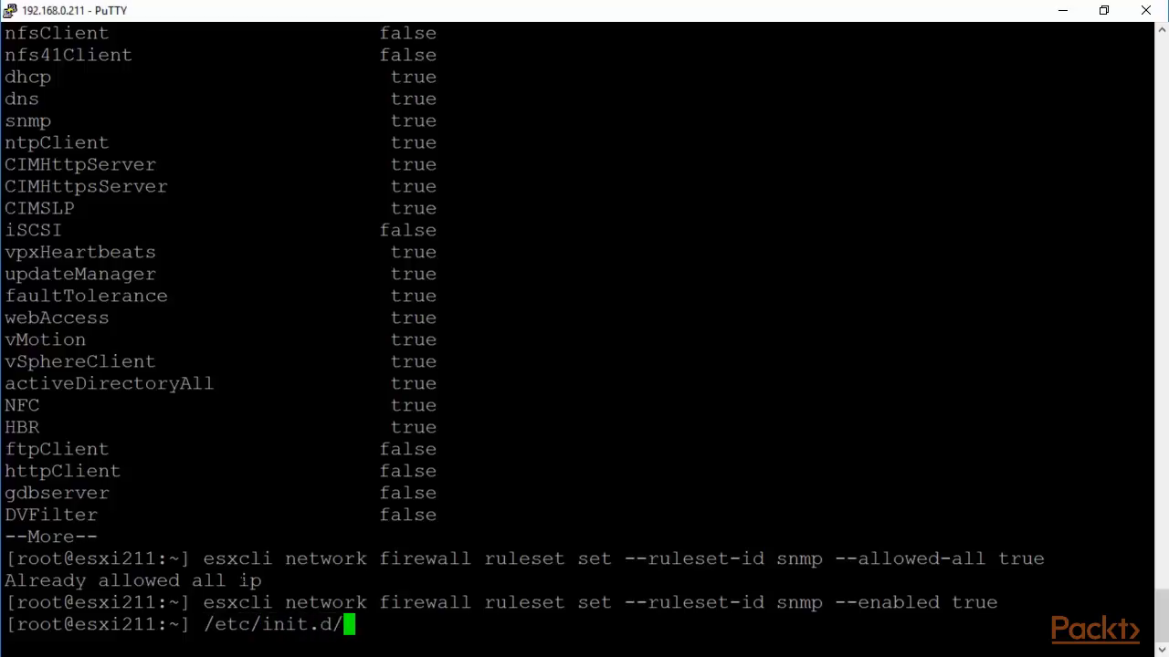
text(snmp)
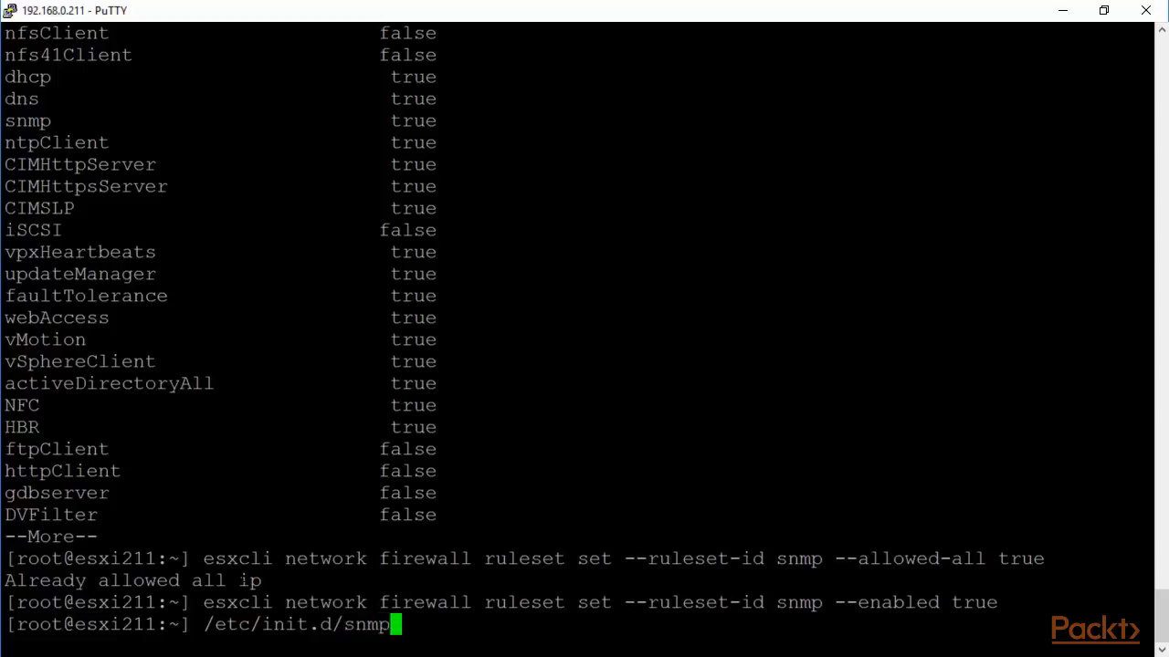
text(d restart)
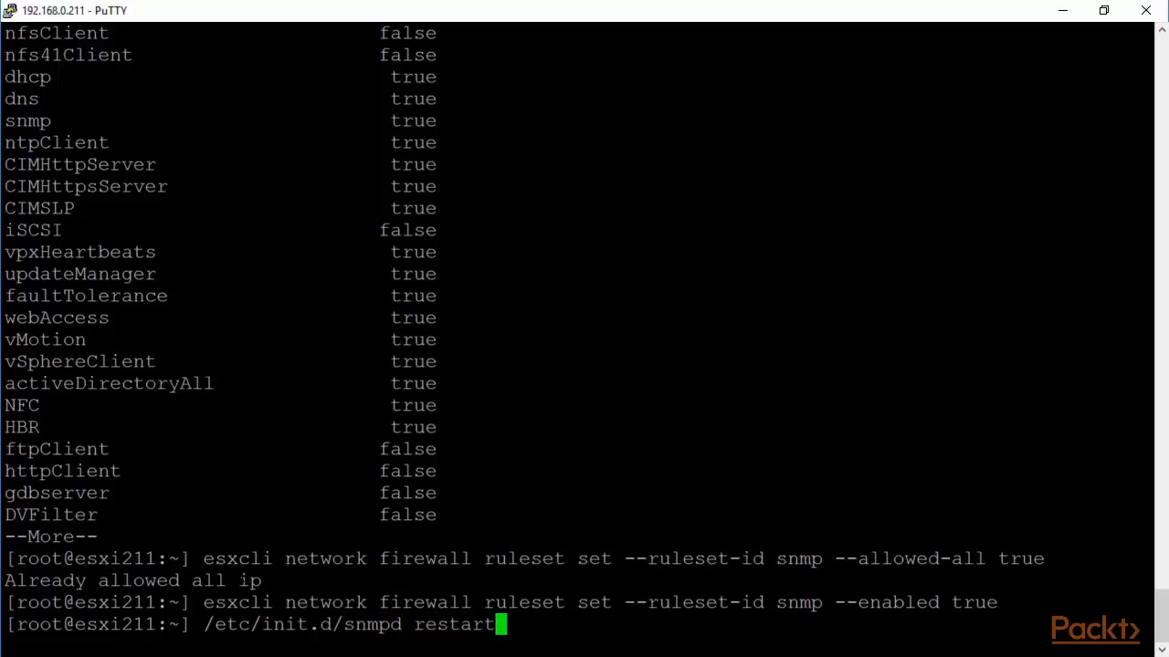
key(Return)
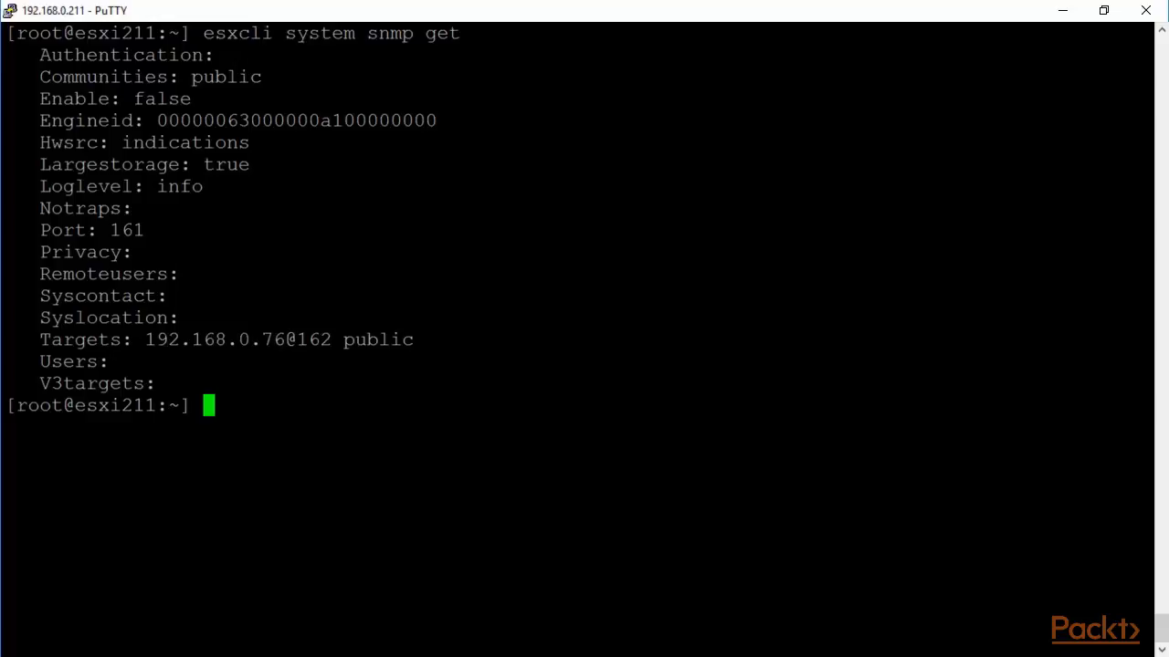
drag(467, 34, 207, 35)
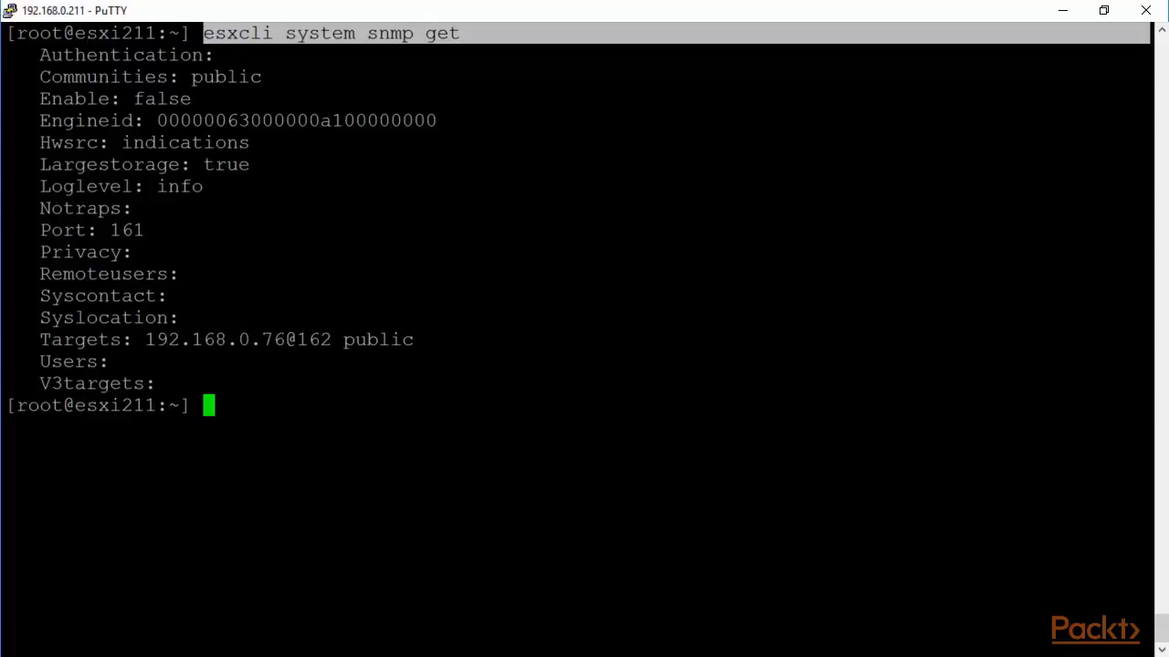
drag(694, 98, 40, 99)
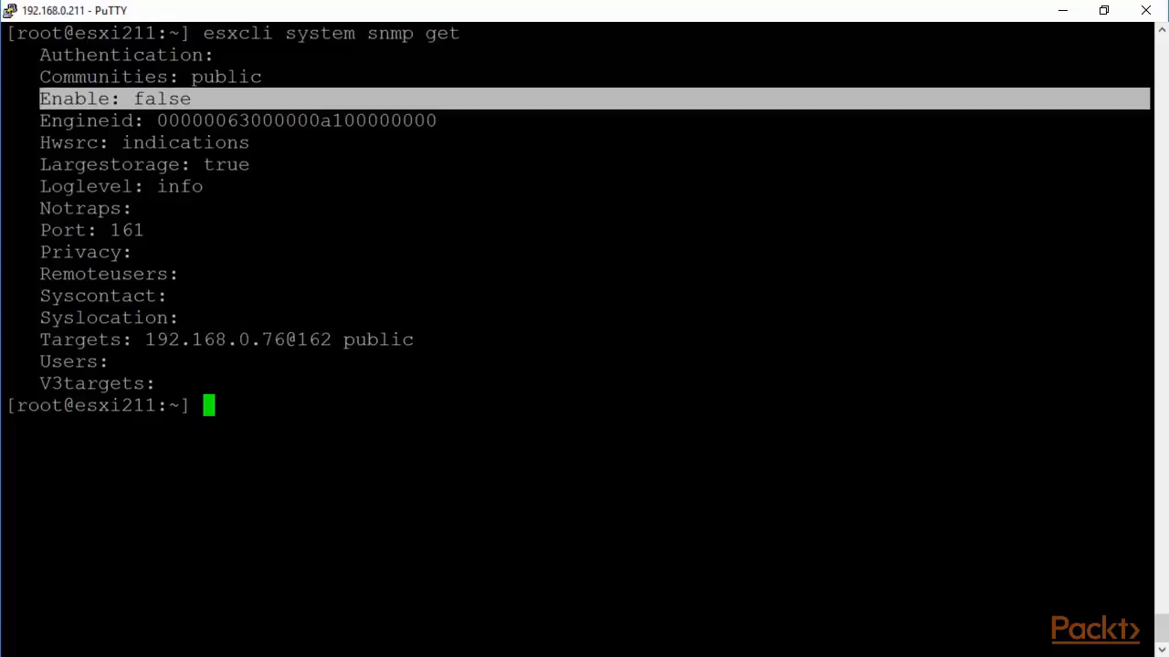